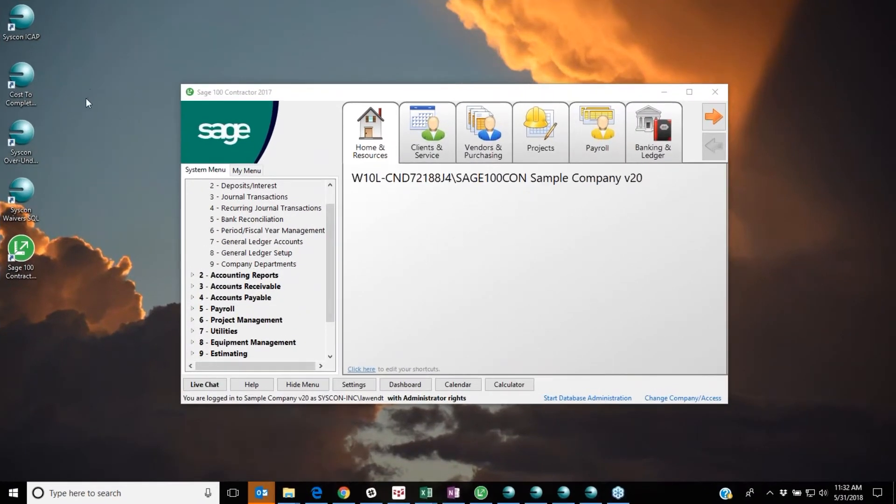
# Switch to the ReportsPlus Simple Waiver Generator and minimize the Sage 100 Contractor window behind it.
pyautogui.moveTo(511, 493)
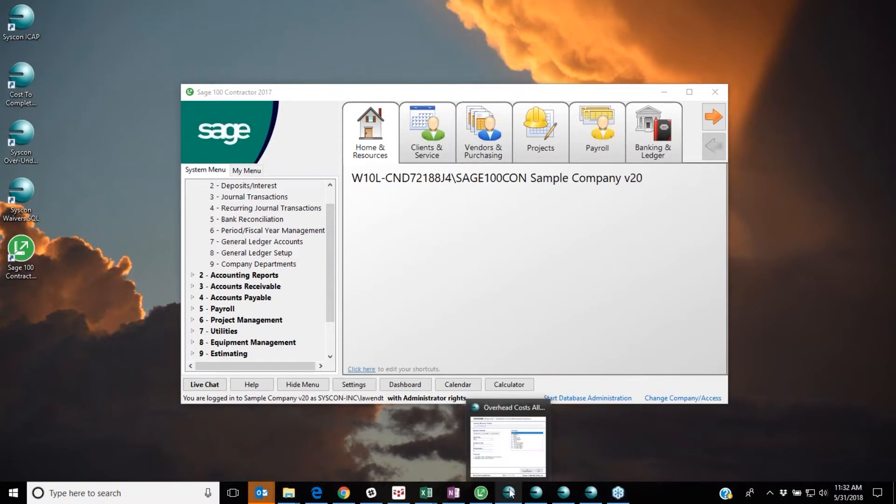
pyautogui.moveTo(596, 493)
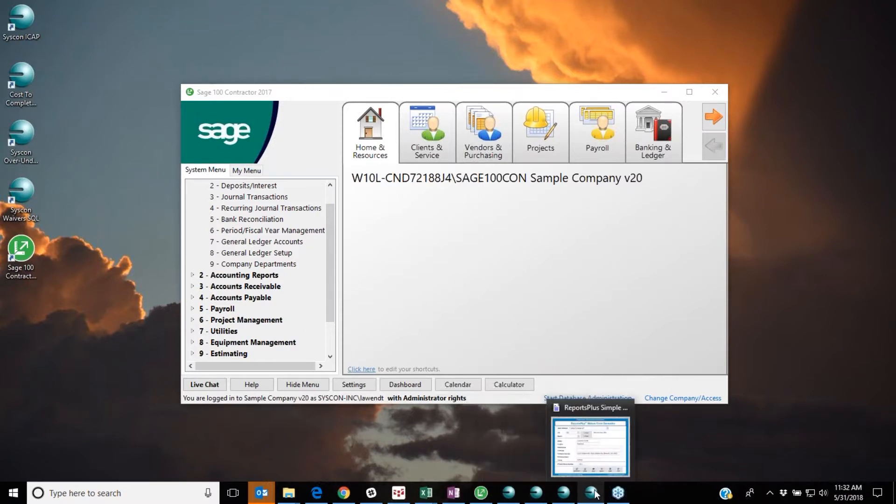
pyautogui.click(591, 446)
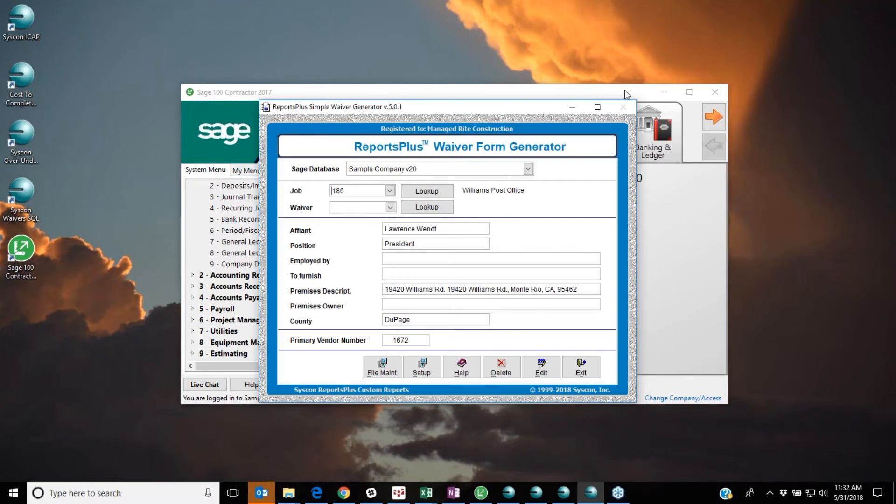
pyautogui.click(663, 93)
pyautogui.moveTo(522, 115); pyautogui.dragTo(492, 95)
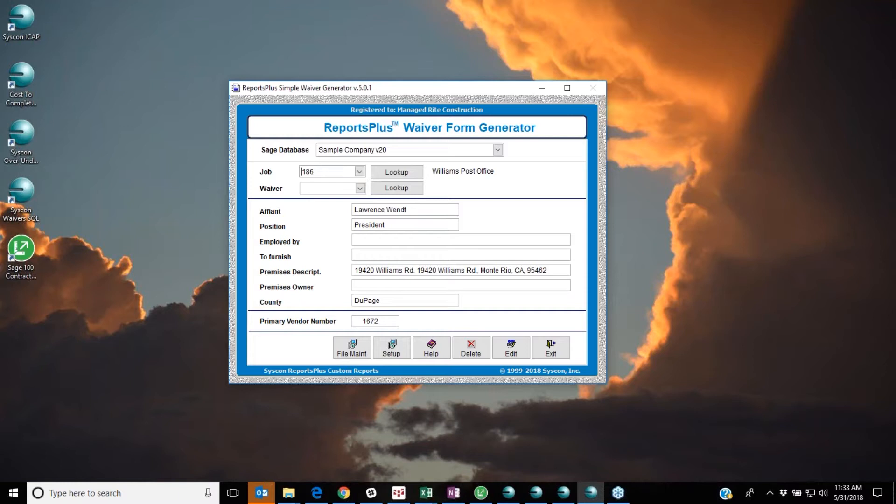
pyautogui.hotkey('alt', 'Tab')
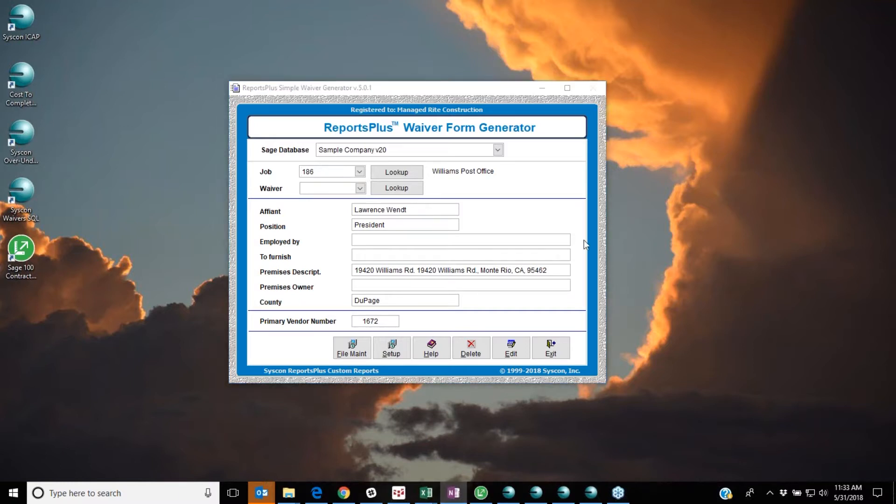
pyautogui.click(372, 91)
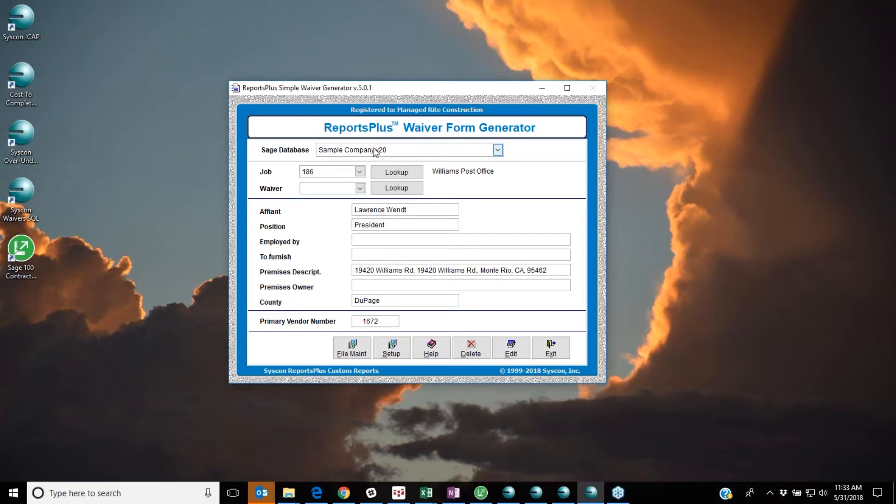
# Select job 207, Wood Elementary School, with waiver 3, and open that waiver for editing.
pyautogui.click(359, 172)
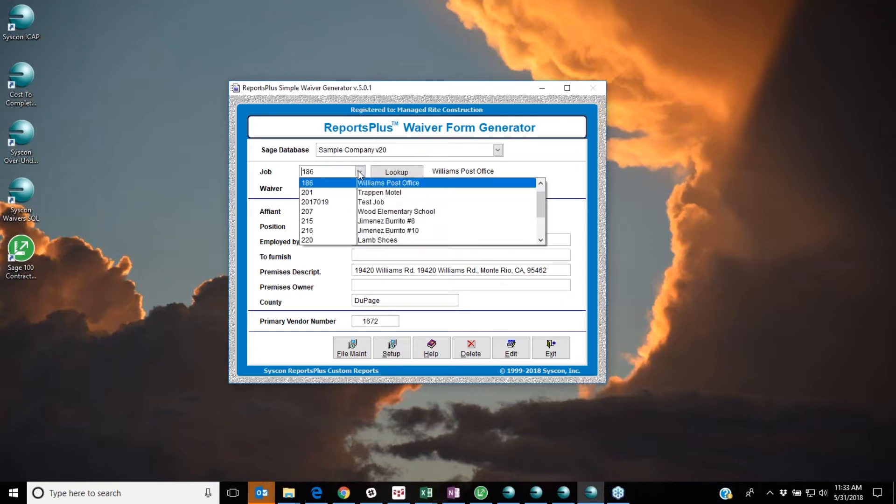
pyautogui.click(325, 216)
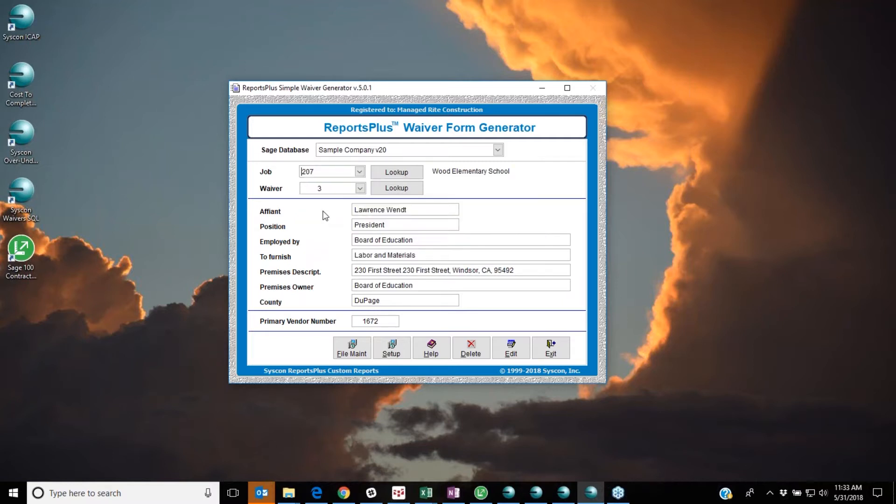
pyautogui.click(360, 189)
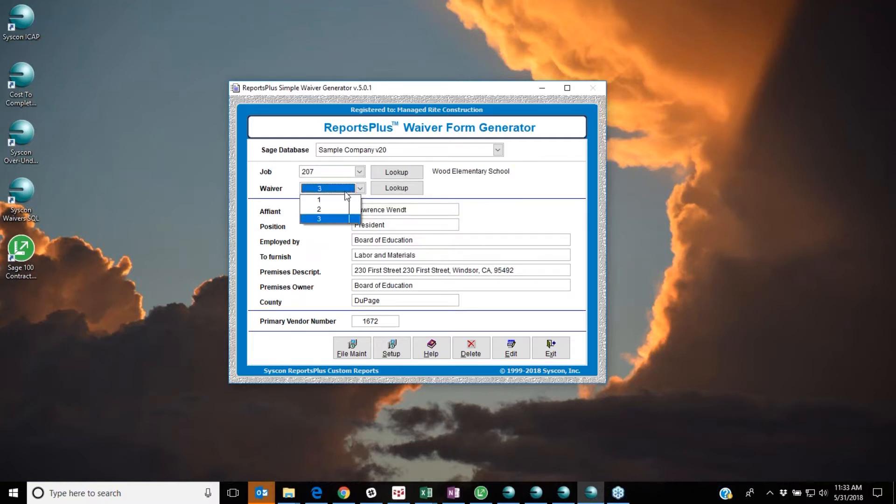
pyautogui.click(336, 218)
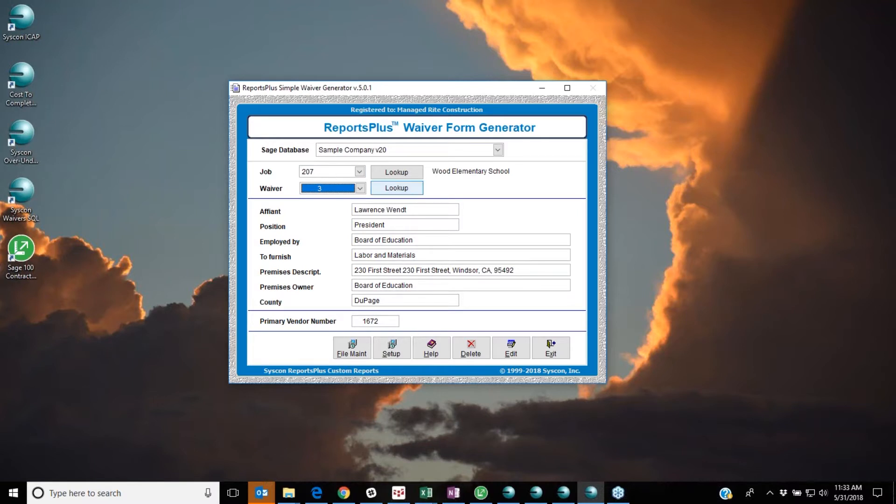
pyautogui.click(512, 349)
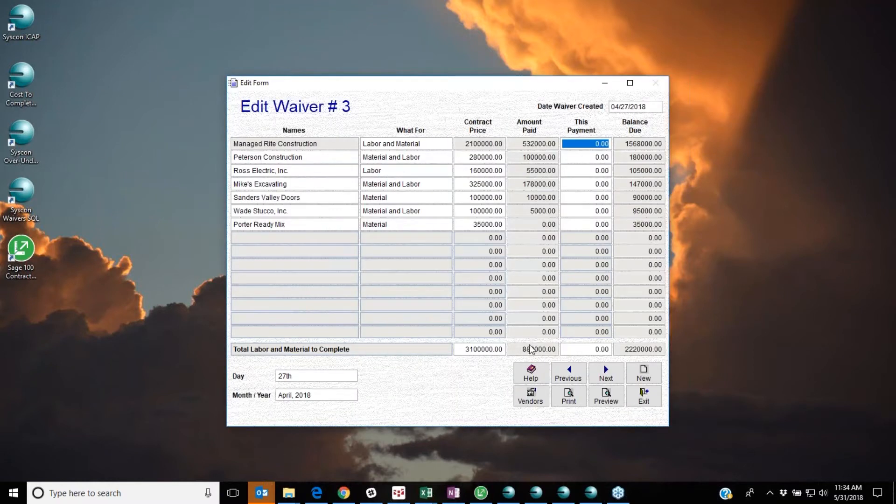
pyautogui.moveTo(485, 86); pyautogui.dragTo(449, 64)
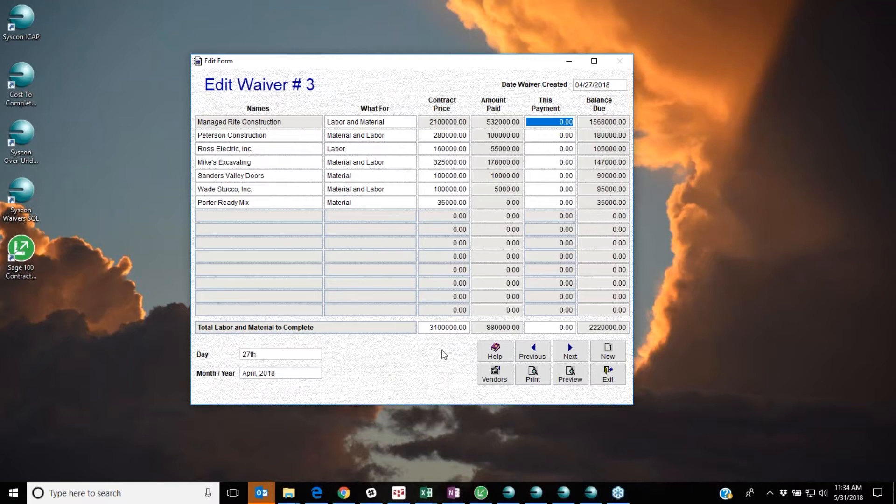
# Review the additional vendors included on waiver 3 and the vendor choices available, without changing any.
pyautogui.click(493, 374)
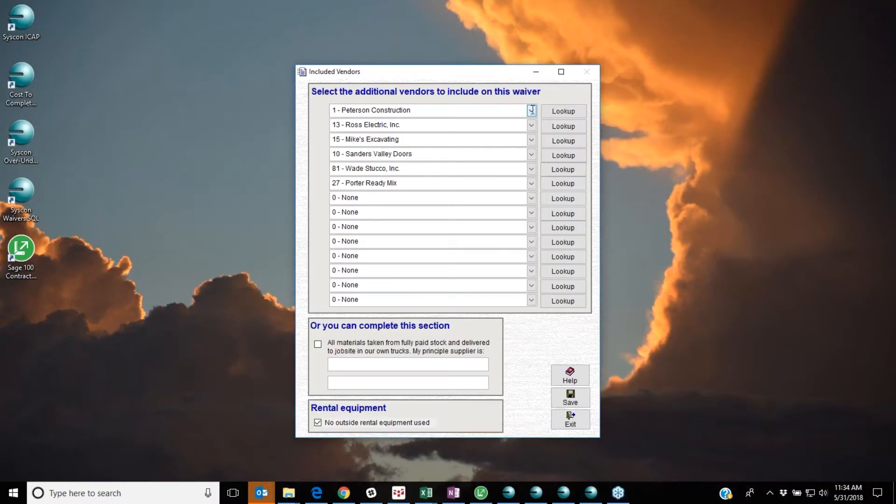
pyautogui.click(532, 184)
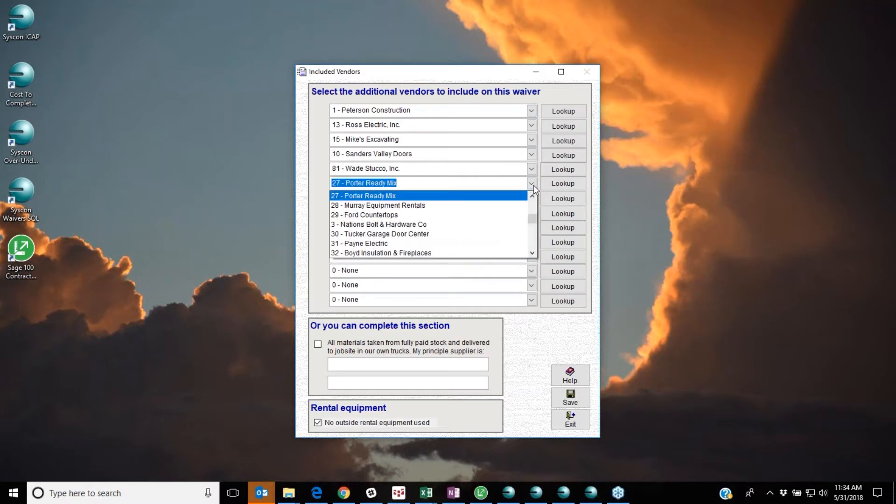
pyautogui.click(508, 195)
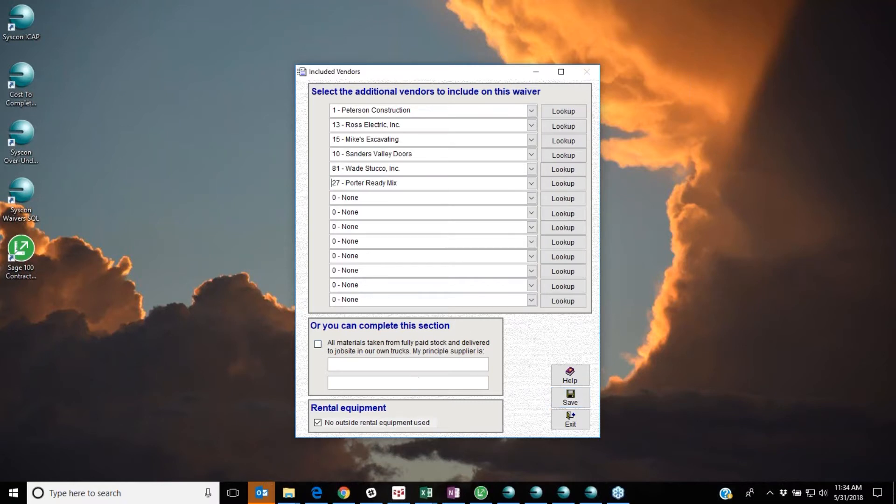
pyautogui.click(567, 421)
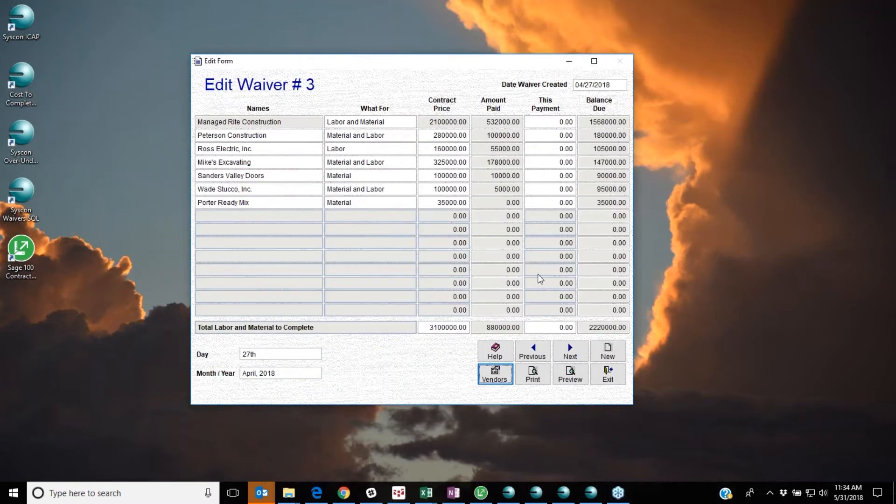
# Set the total amount for this payment on the waiver to 50000.
pyautogui.click(549, 327)
pyautogui.moveTo(541, 331); pyautogui.dragTo(582, 330)
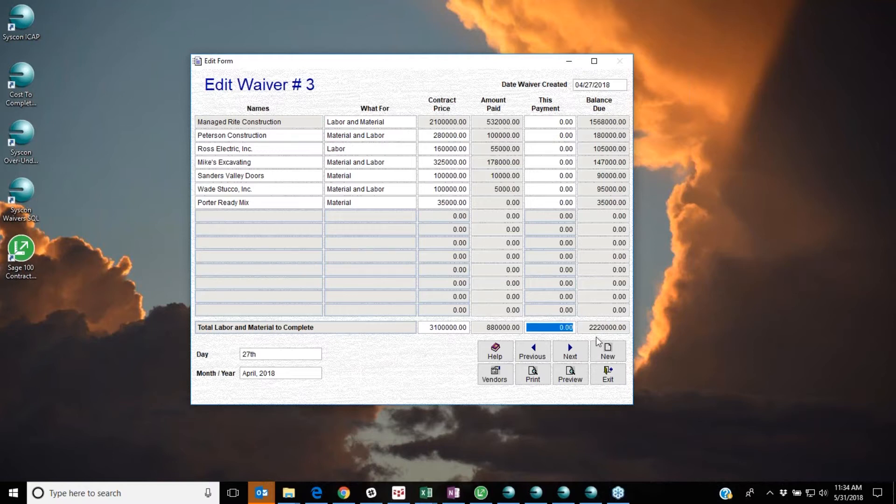
pyautogui.write('50000')
pyautogui.press('Tab')
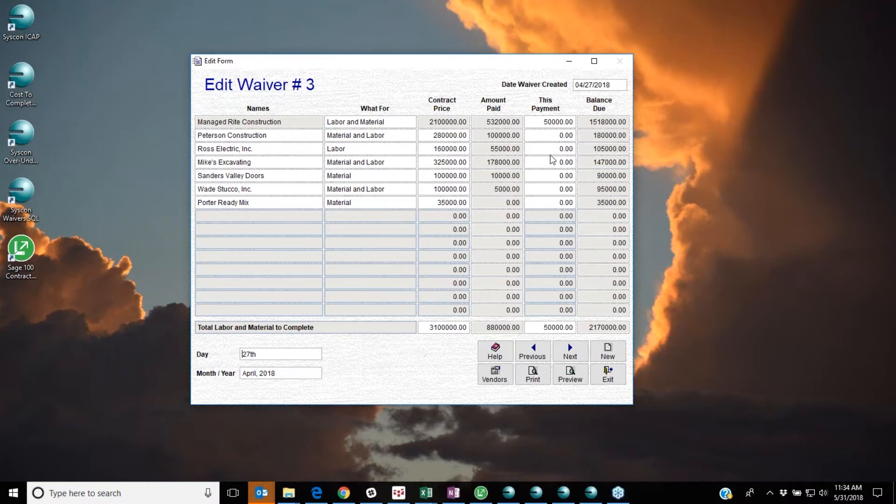
# Set this payment to 5000 for Peterson Construction and 25000 for Mike's Excavating.
pyautogui.click(537, 134)
pyautogui.write('5000')
pyautogui.press('Tab')
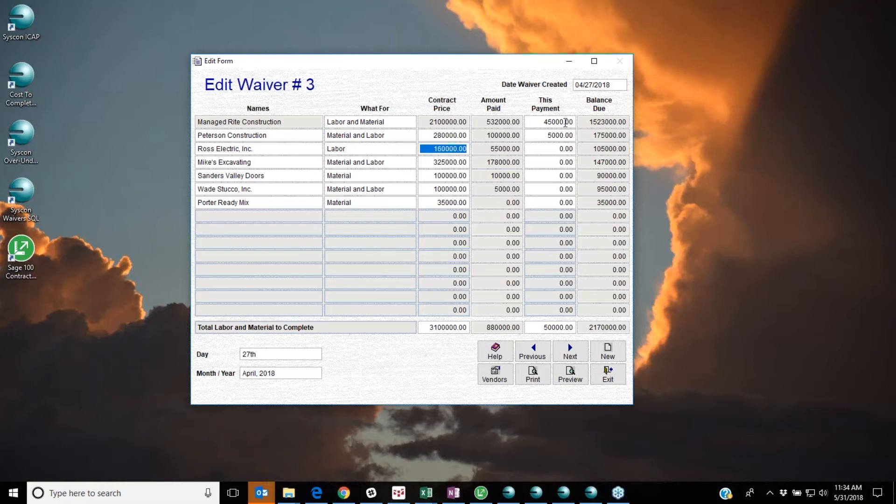
pyautogui.click(552, 163)
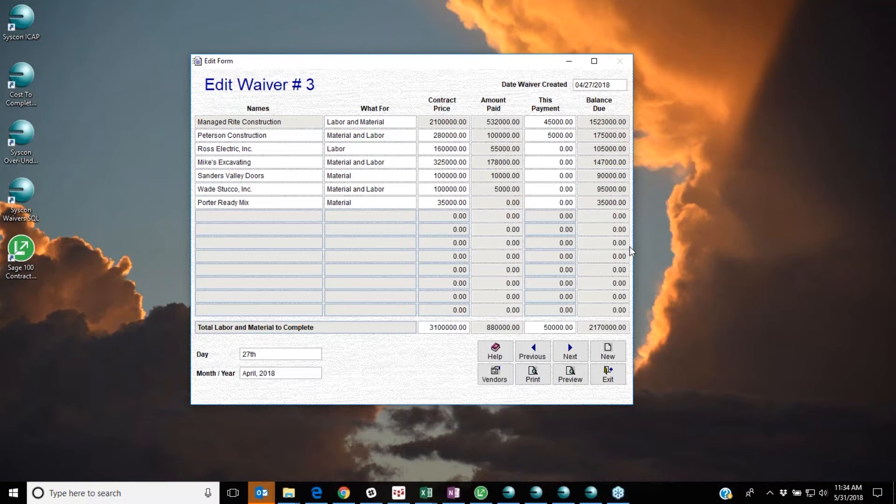
pyautogui.write('25000')
pyautogui.click(563, 204)
# Set the date the waiver was created to 05/31/18.
pyautogui.doubleClick(605, 85)
pyautogui.write('05/31/')
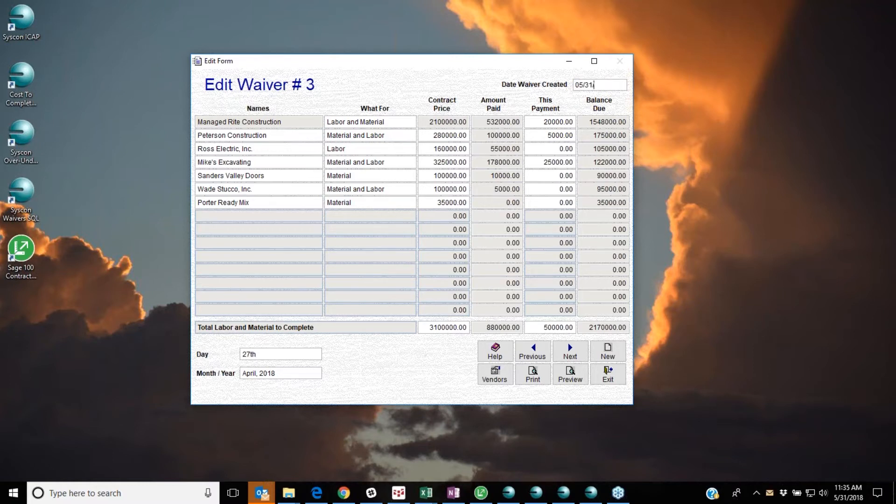
pyautogui.write('18')
pyautogui.press('Tab')
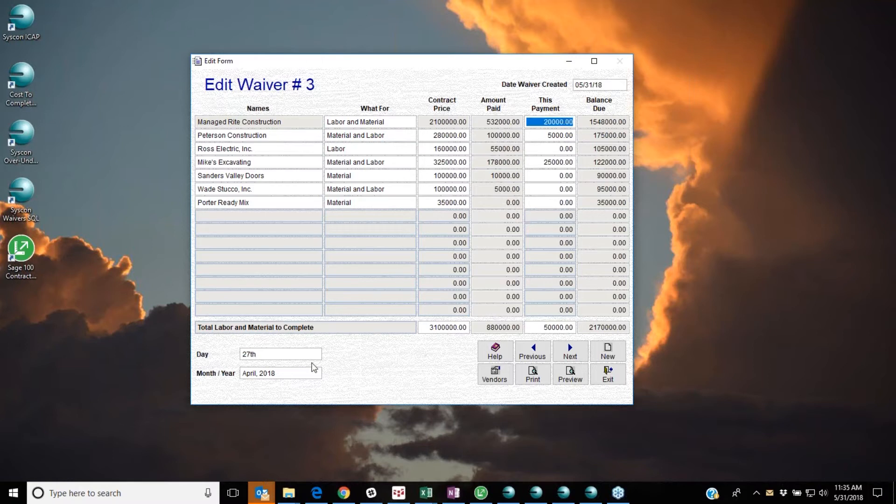
# Set the waiver's signing day to 31st and its month and year to May, 2018.
pyautogui.click(284, 354)
pyautogui.click(237, 356)
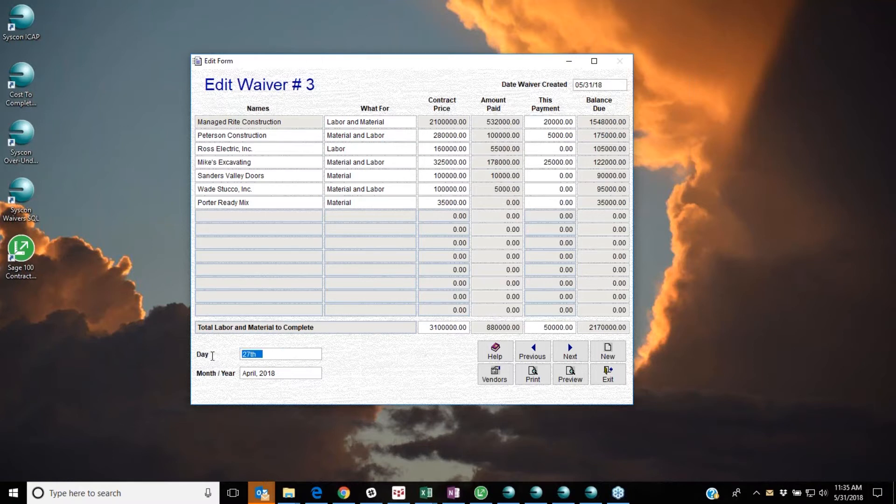
pyautogui.write('31st')
pyautogui.press('Tab')
pyautogui.press('Delete')
pyautogui.press('Delete')
pyautogui.press('Delete')
pyautogui.press('Delete')
pyautogui.press('Delete')
pyautogui.write('May')
# Preview the lien waiver at full size, examine the waiver text and the contractor's affidavit table, and close the preview.
pyautogui.click(570, 374)
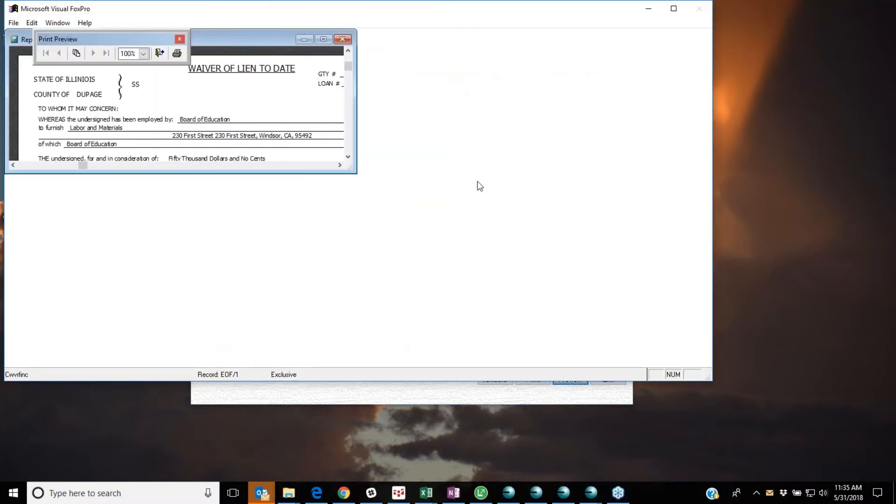
pyautogui.click(324, 39)
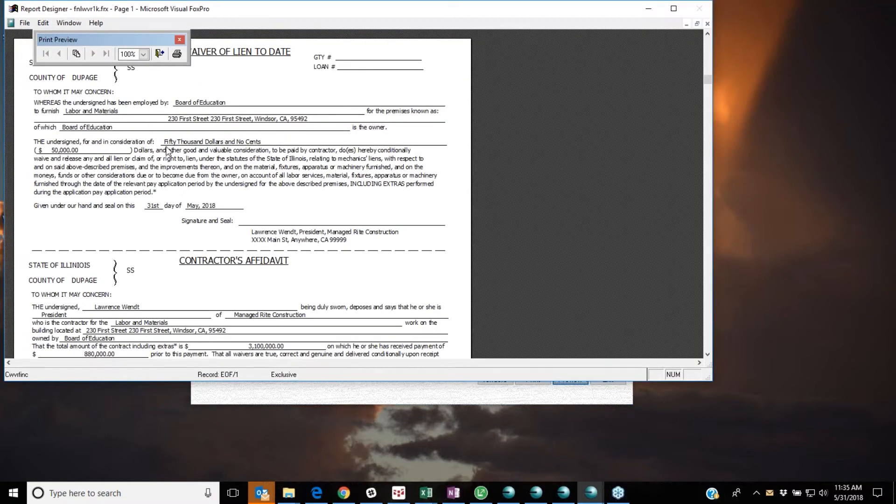
pyautogui.click(161, 53)
pyautogui.click(571, 374)
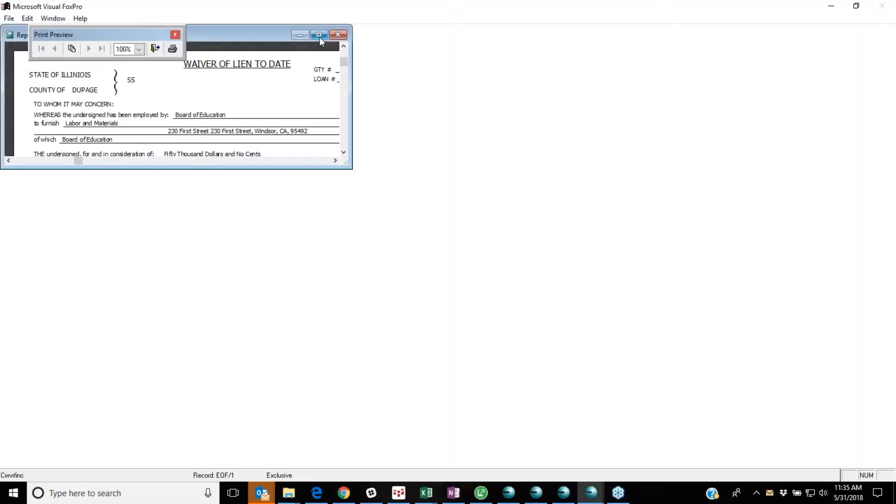
pyautogui.click(319, 35)
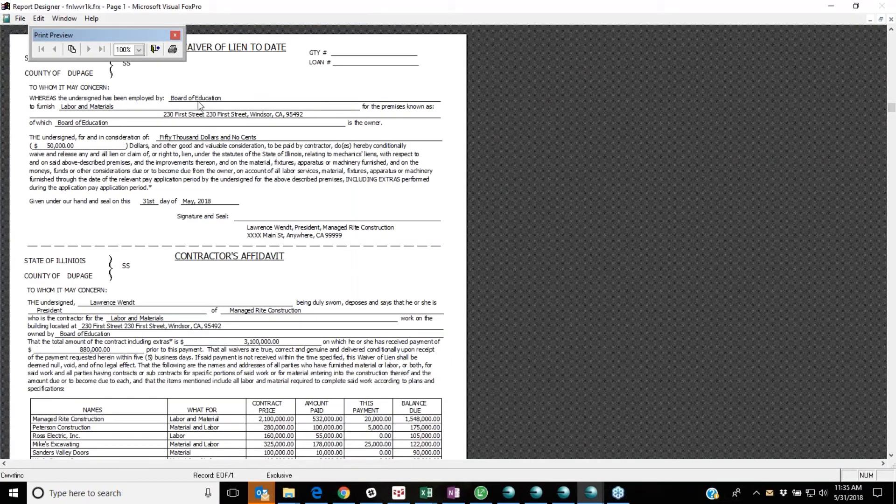
pyautogui.scroll(-1, 198, 100)
pyautogui.scroll(2, 196, 102)
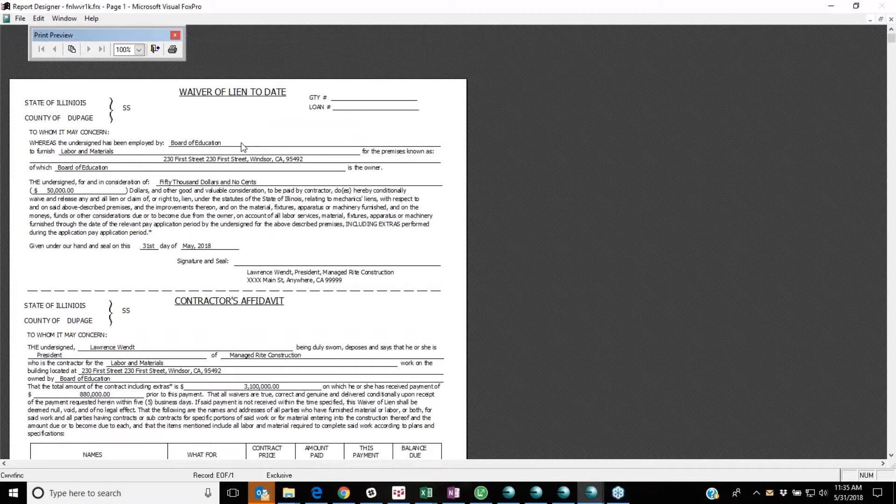
pyautogui.scroll(-1, 242, 147)
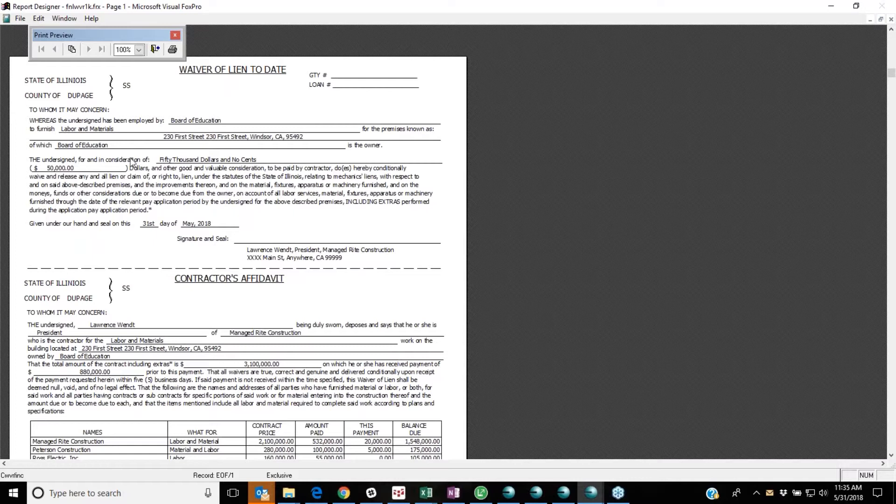
pyautogui.scroll(-10, 128, 210)
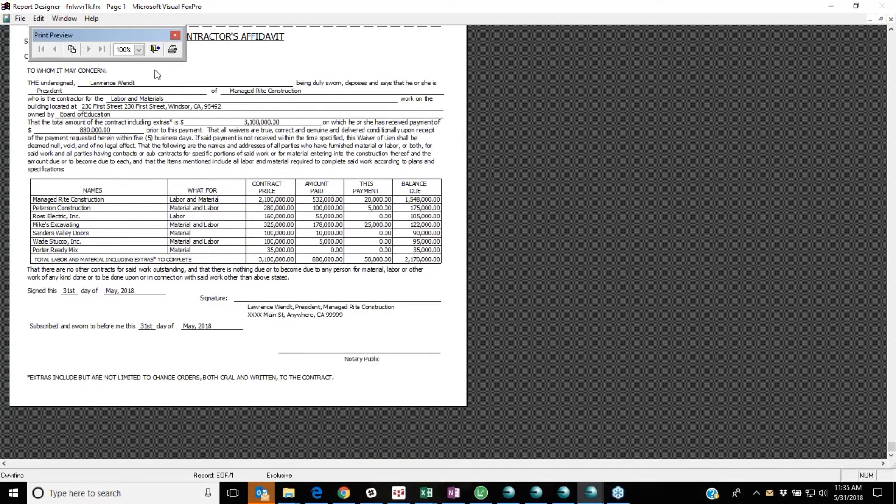
pyautogui.click(156, 54)
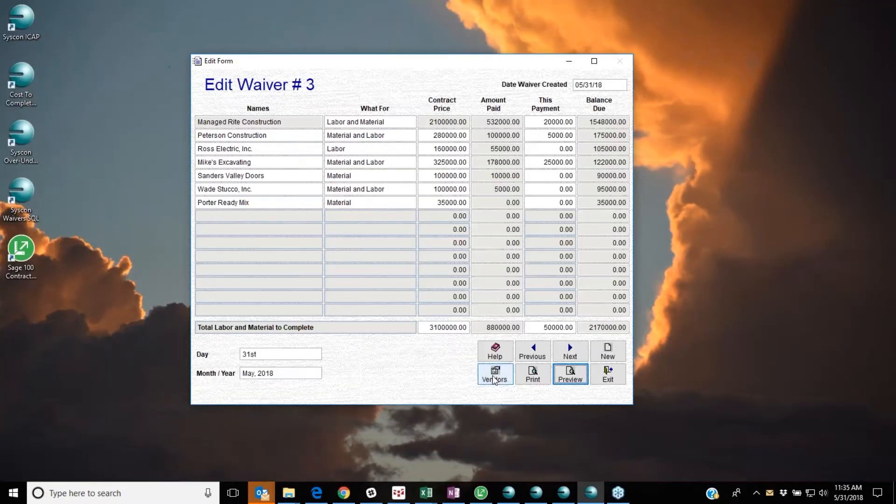
# Create a new waiver with the same included vendors, set its total for this payment to 100000, and close the form.
pyautogui.click(602, 353)
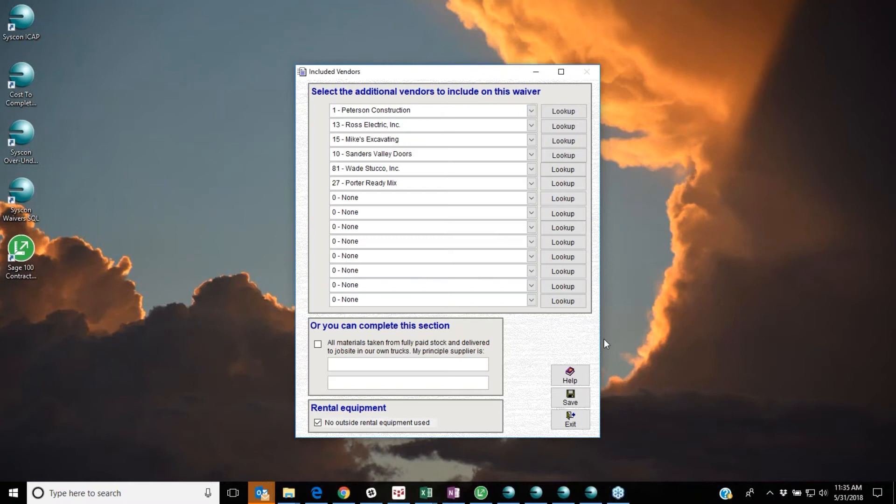
pyautogui.click(574, 394)
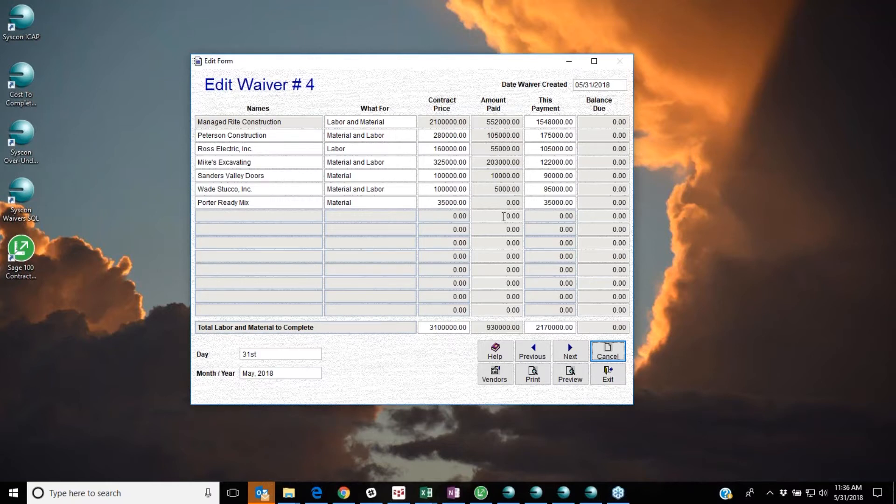
pyautogui.click(538, 326)
pyautogui.doubleClick(538, 326)
pyautogui.write('100000')
pyautogui.press('Tab')
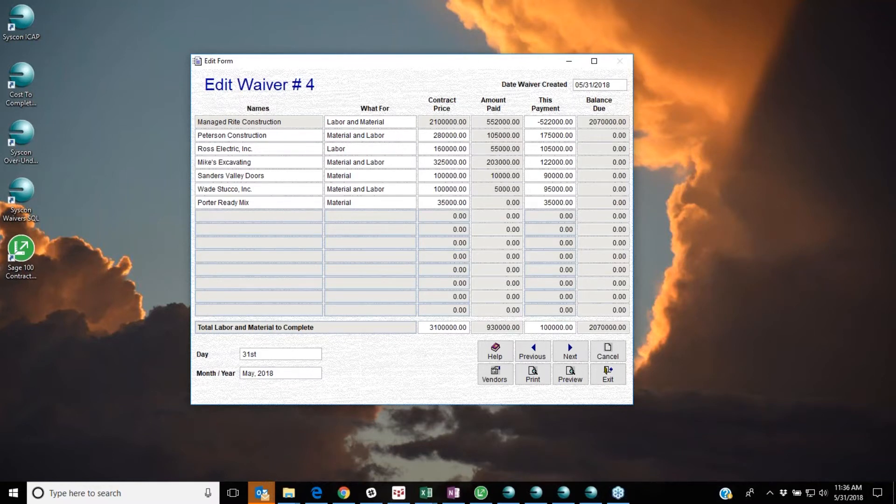
pyautogui.click(606, 377)
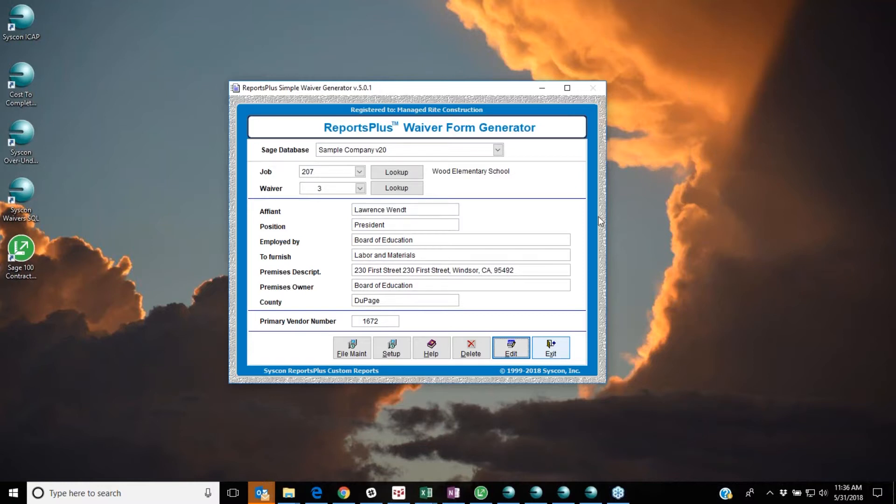
# Minimize the waiver generator, switch to Syscon Over/Under Billing Management, and refresh its job list.
pyautogui.click(548, 87)
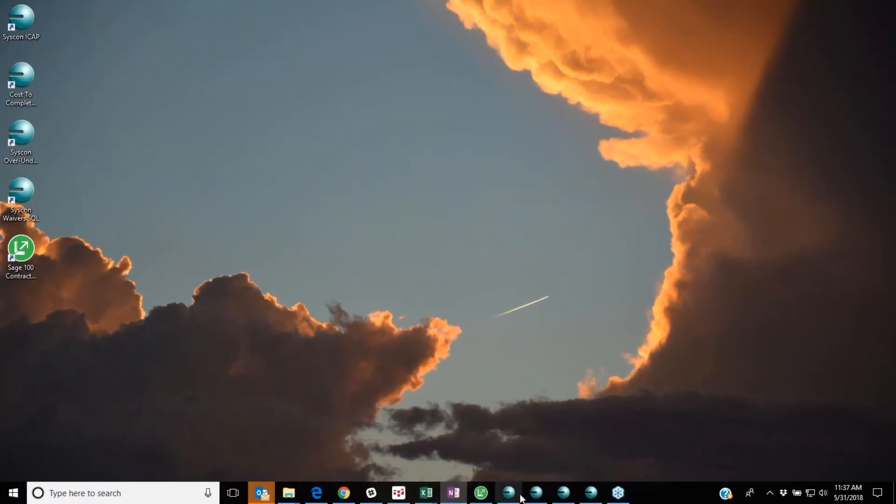
pyautogui.moveTo(513, 500)
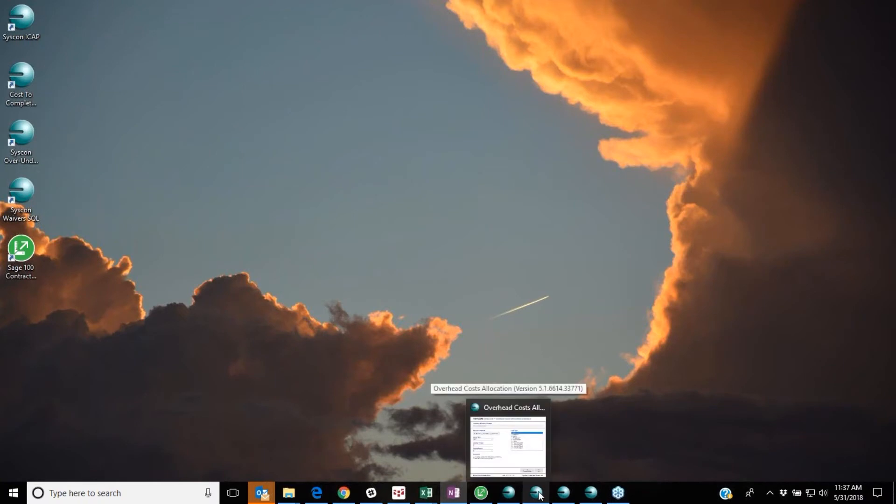
pyautogui.moveTo(566, 494)
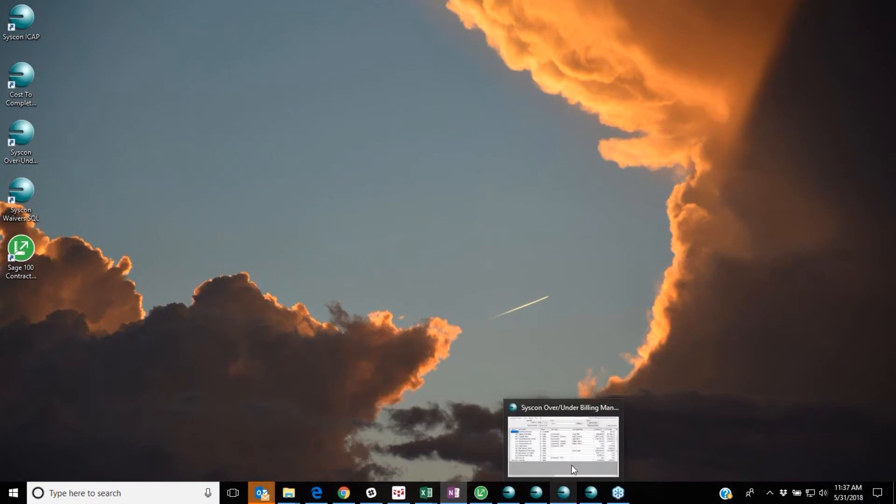
pyautogui.click(578, 428)
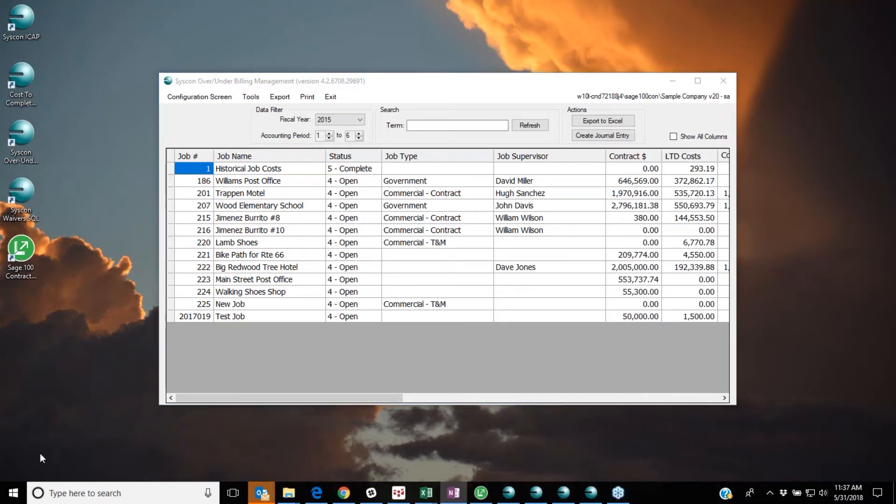
pyautogui.moveTo(370, 84); pyautogui.dragTo(357, 81)
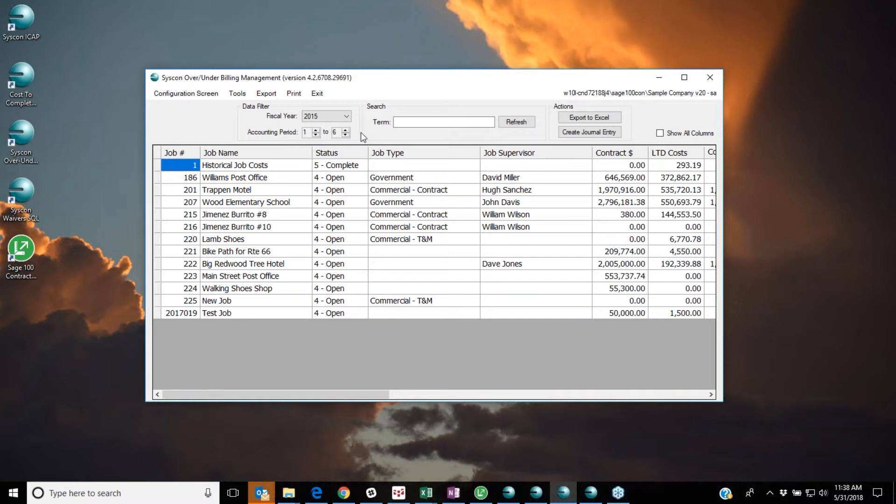
pyautogui.click(511, 125)
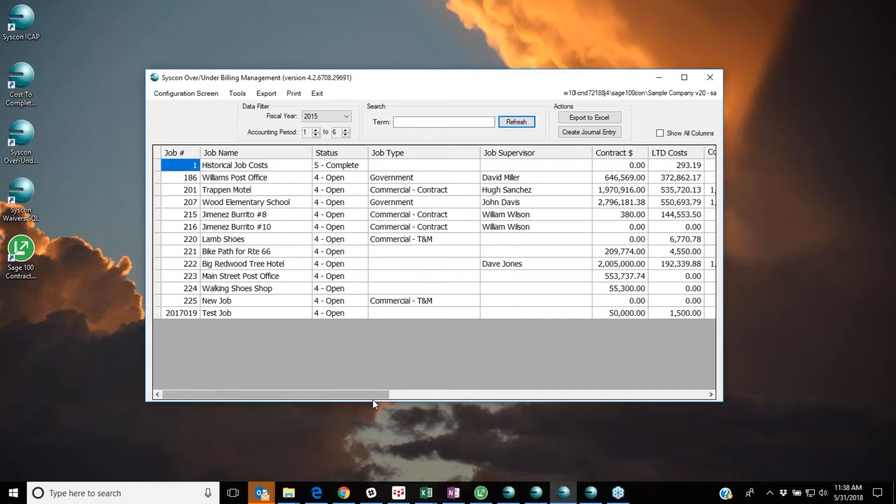
pyautogui.moveTo(372, 397)
pyautogui.mouseDown()
pyautogui.moveTo(508, 378)
pyautogui.moveTo(571, 380)
pyautogui.moveTo(472, 377)
pyautogui.moveTo(377, 398)
pyautogui.mouseUp()
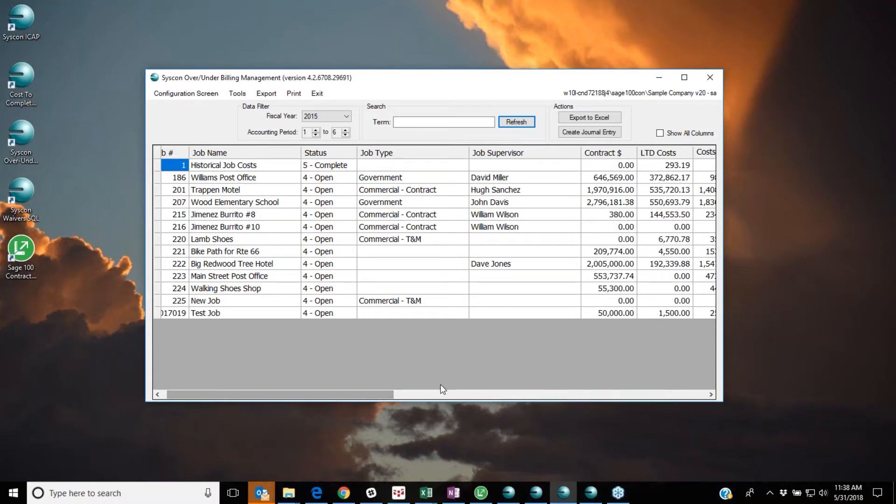
# Start an Excel export of the job data using the template Basic Over-Under Billing Analysis 4.0.x v1a.xlsm.
pyautogui.click(604, 120)
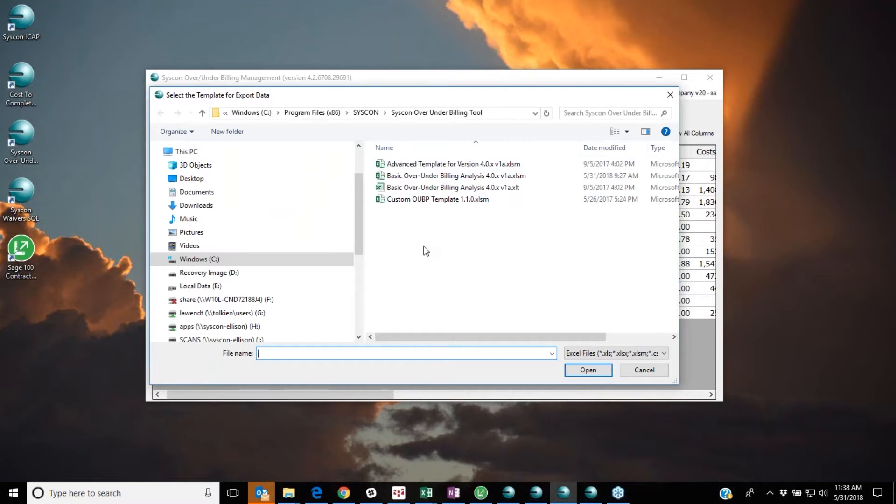
pyautogui.click(453, 177)
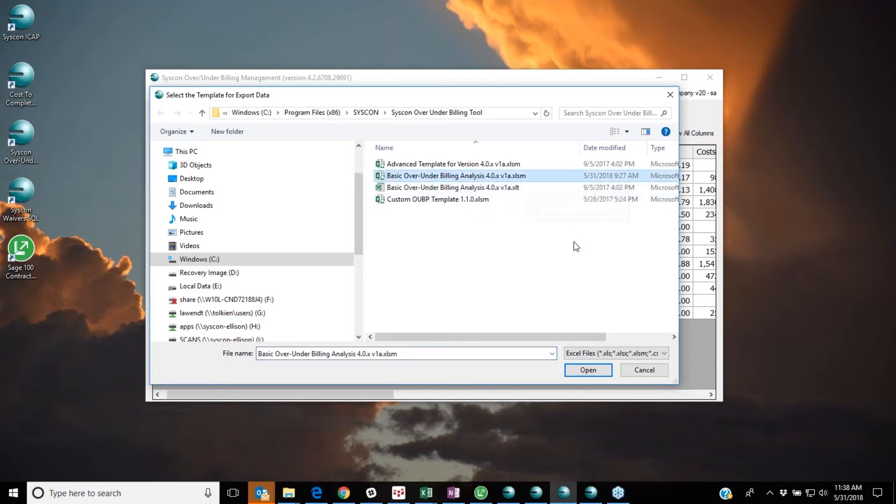
pyautogui.click(588, 371)
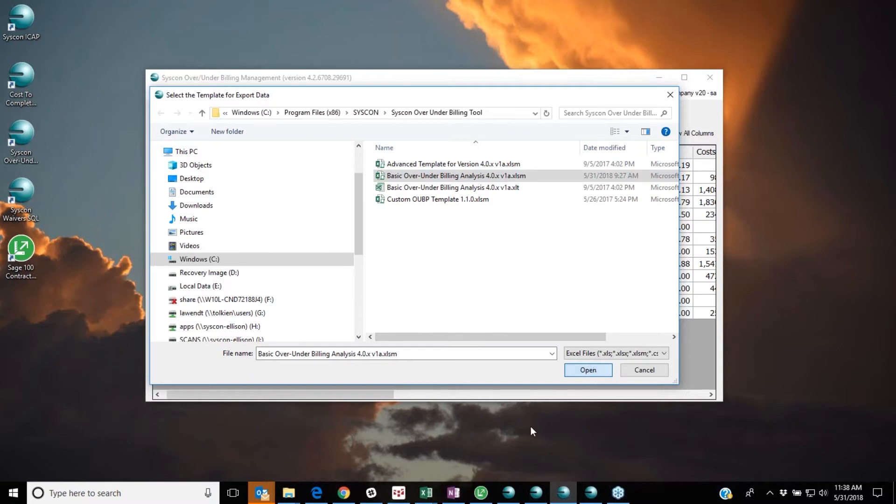
pyautogui.click(581, 374)
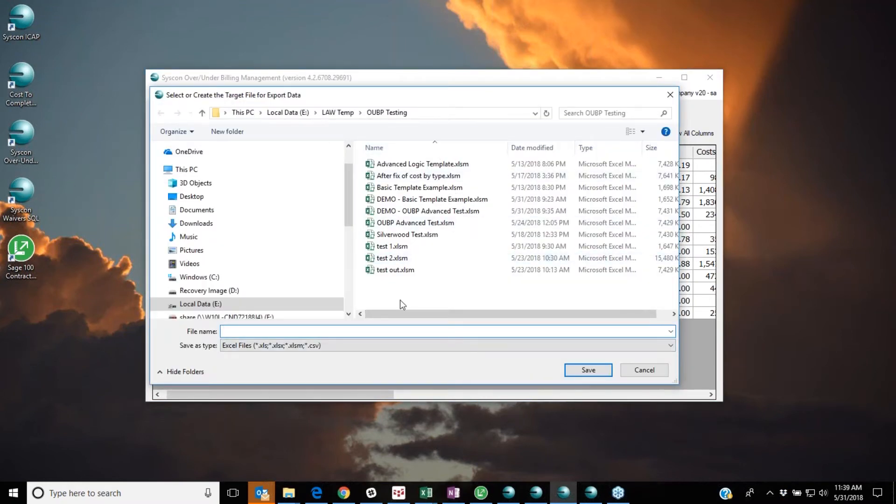
# Save the export to a target file named test demo, continuing without the T&M Analysis.
pyautogui.write('test ')
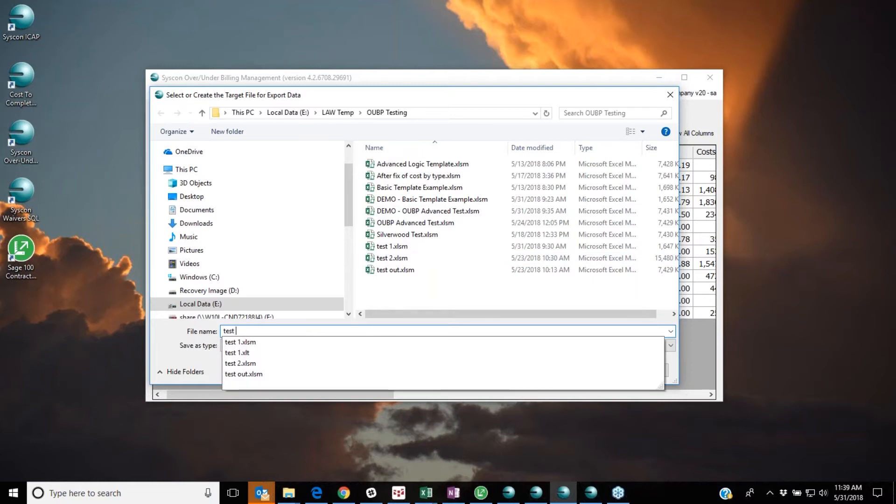
pyautogui.write('demo')
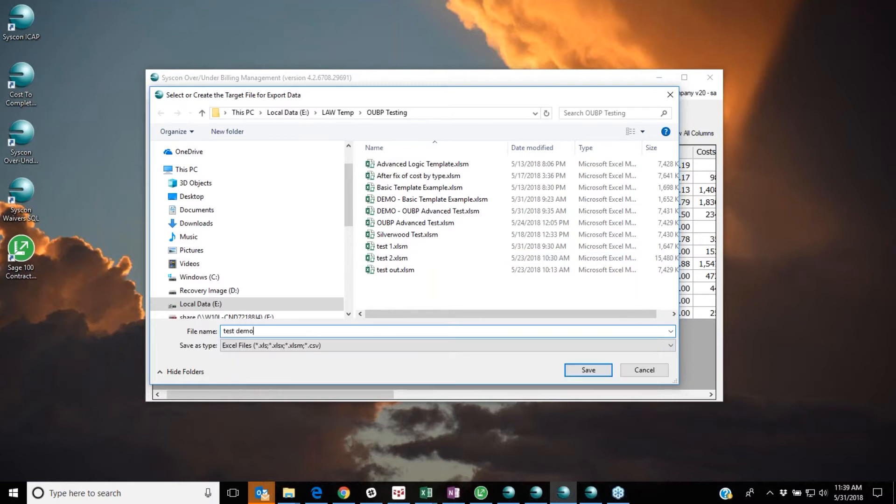
pyautogui.click(597, 371)
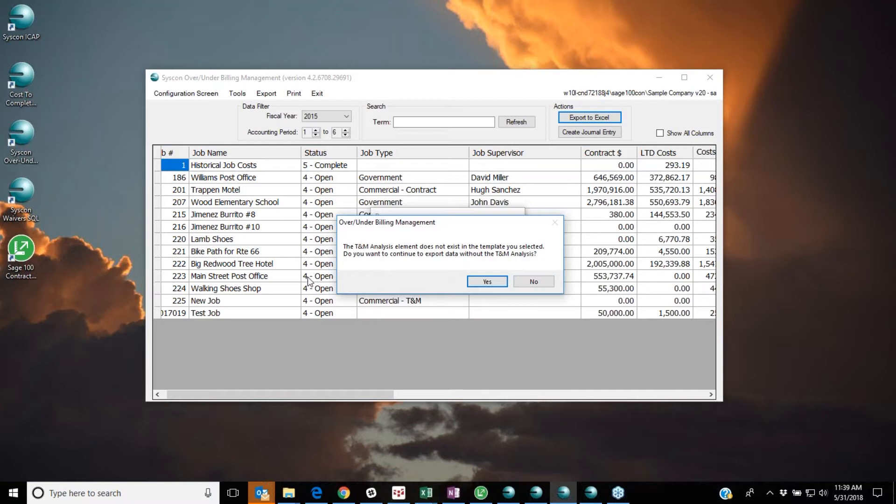
pyautogui.click(488, 283)
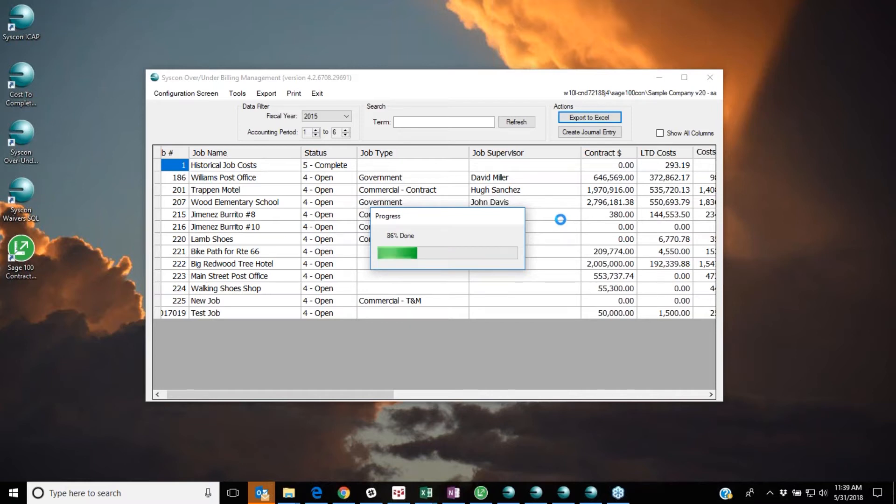
pyautogui.click(445, 282)
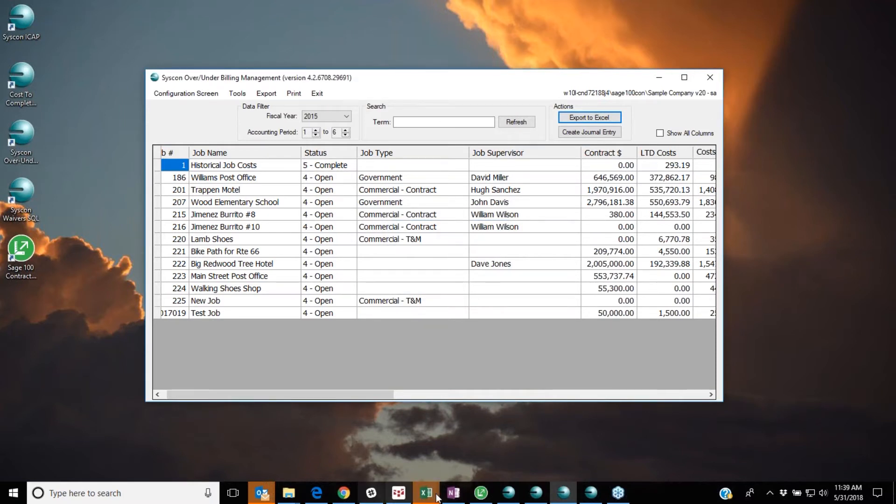
# Switch to the exported test demo.xlsm workbook in Excel and maximize its window.
pyautogui.moveTo(426, 493)
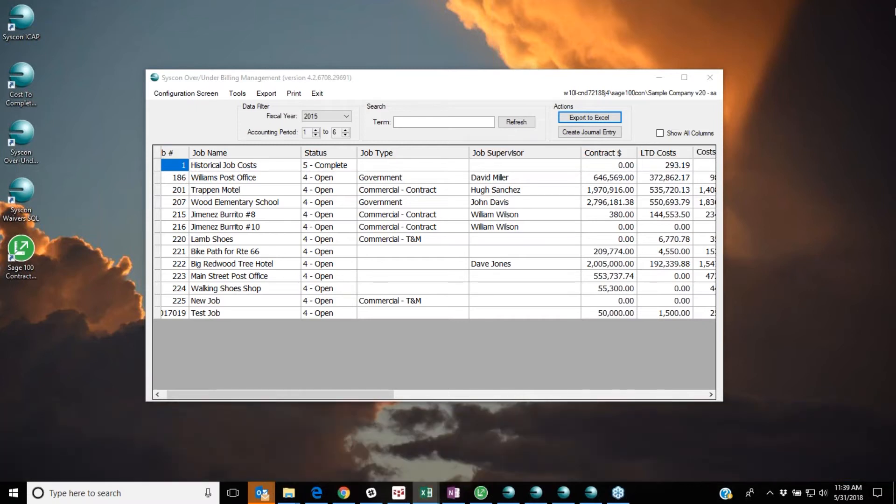
pyautogui.moveTo(895, 12); pyautogui.dragTo(260, 30)
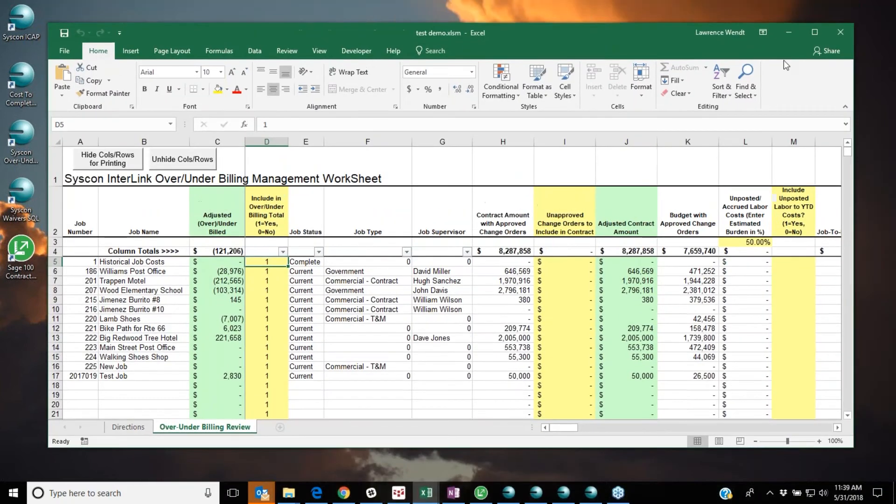
pyautogui.click(819, 36)
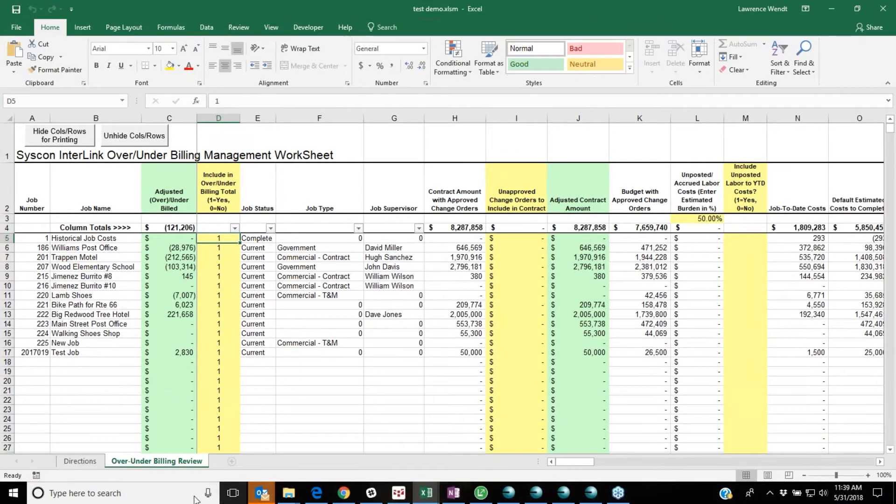
# Examine the Over-Under Billing Review columns for job name, contract amount, adjusted contract, job-to-date costs and percent complete.
pyautogui.click(30, 279)
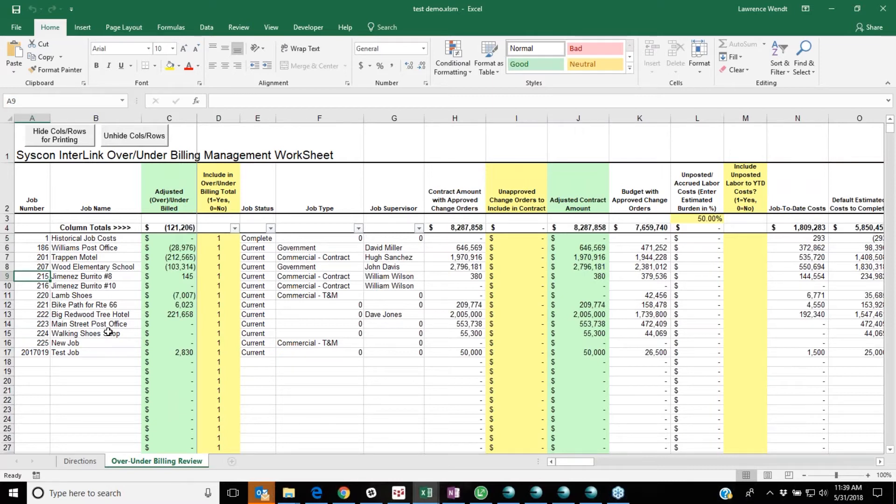
pyautogui.press('Up')
pyautogui.press('Right')
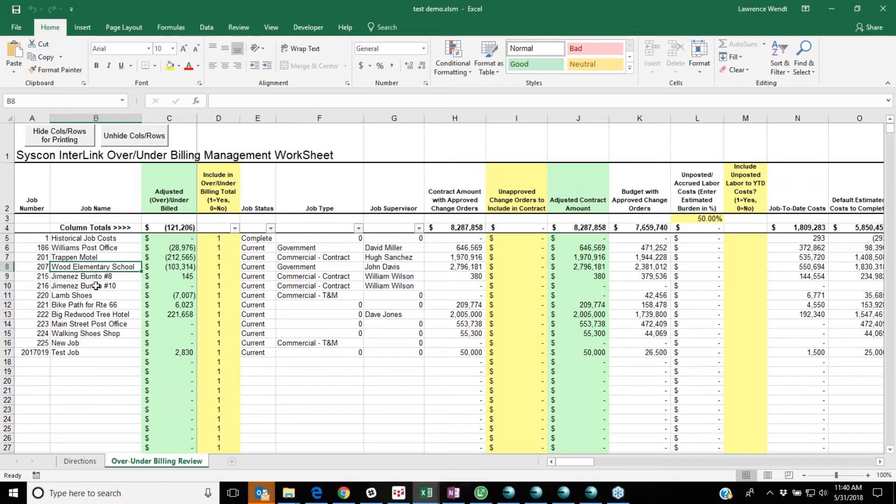
pyautogui.click(303, 276)
pyautogui.press('Right')
pyautogui.press('Right')
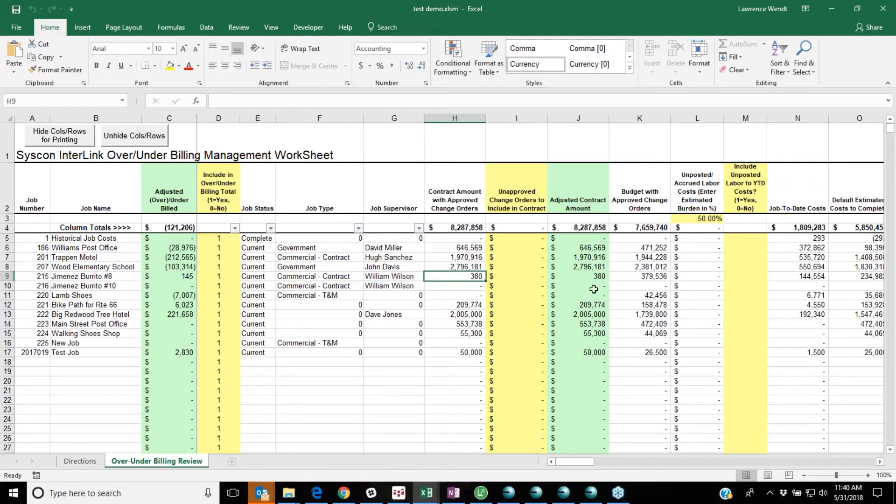
pyautogui.click(612, 276)
pyautogui.click(783, 269)
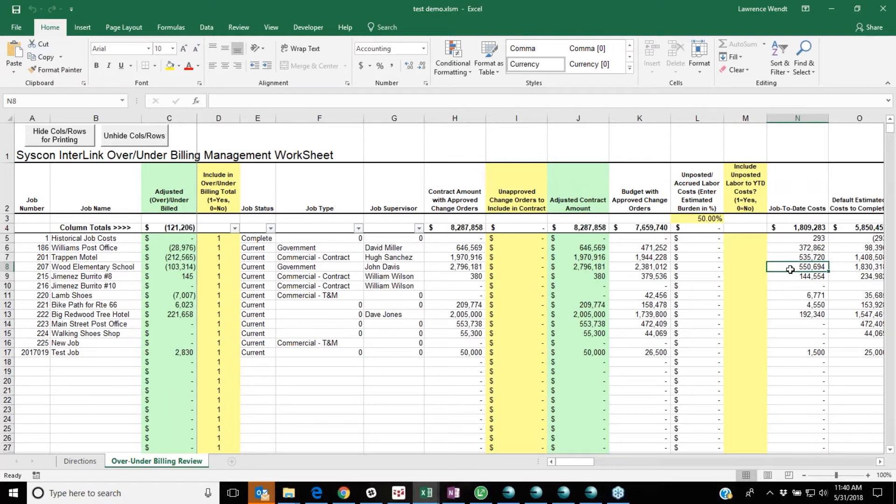
pyautogui.press('Right')
pyautogui.press('Right')
pyautogui.press('Left')
pyautogui.press('Left')
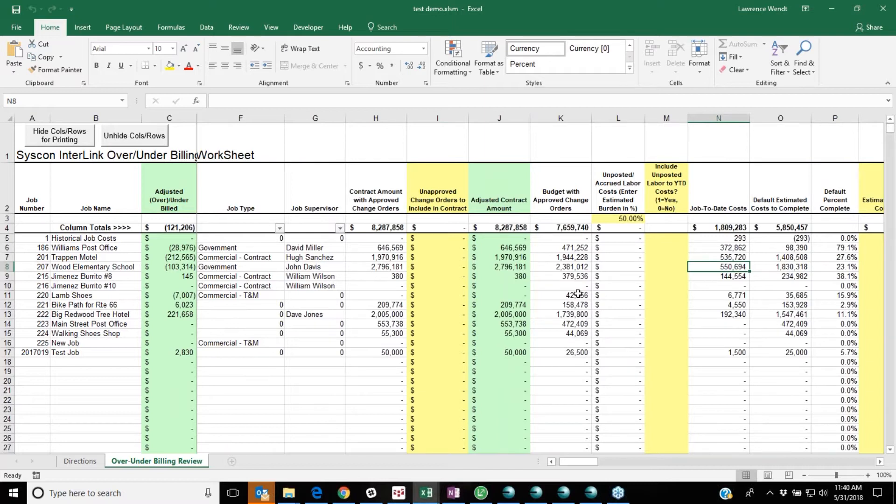
pyautogui.moveTo(596, 465); pyautogui.dragTo(588, 467)
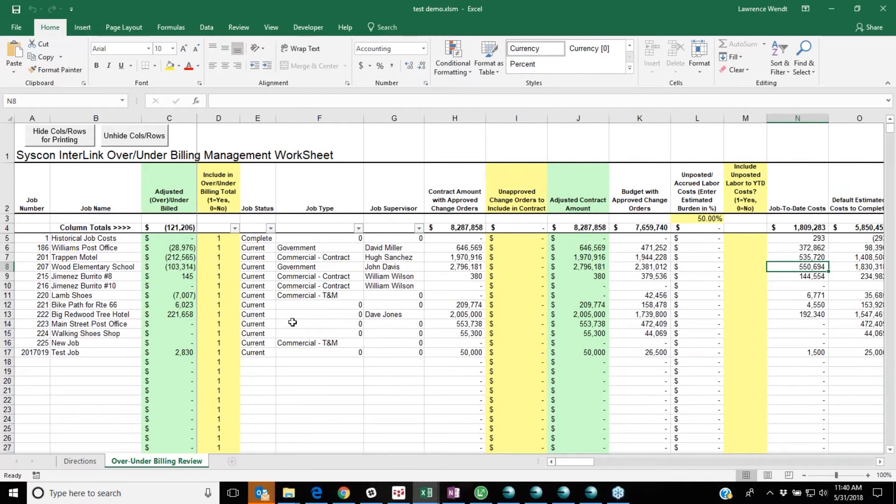
# Exclude the Historical Job Costs job from the over/under billing total by setting its include flag to 0.
pyautogui.click(230, 197)
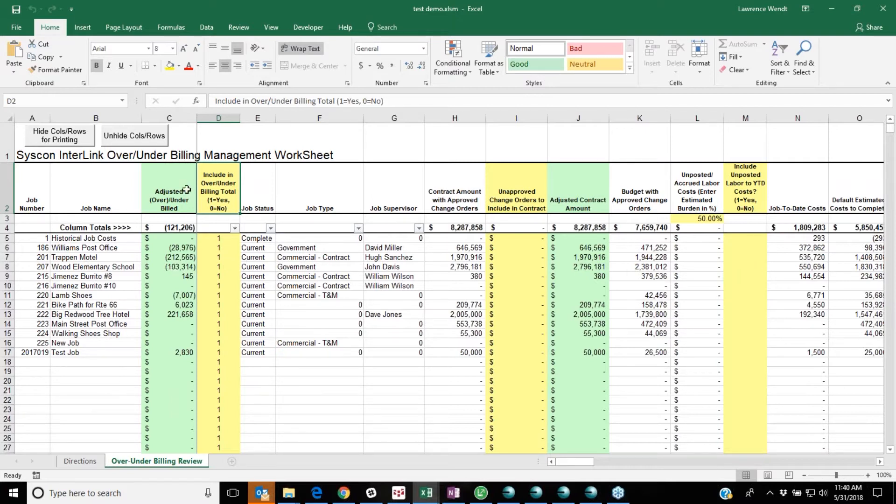
pyautogui.click(174, 283)
pyautogui.click(182, 229)
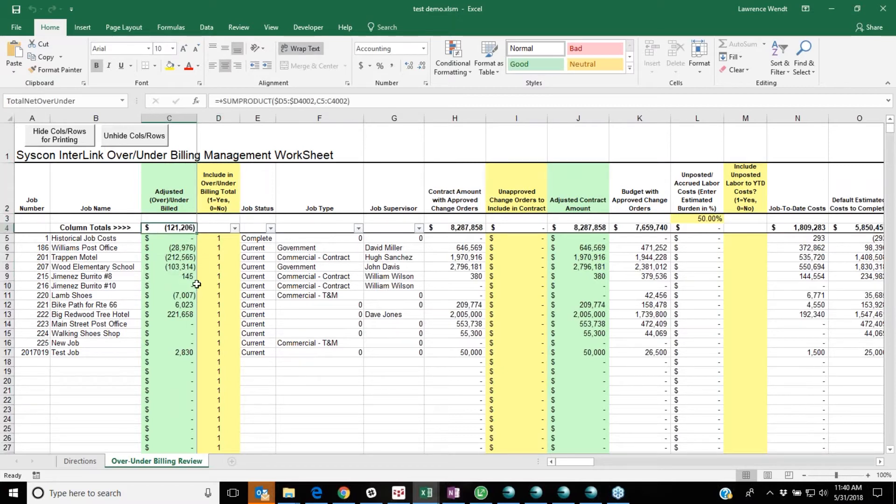
pyautogui.click(220, 240)
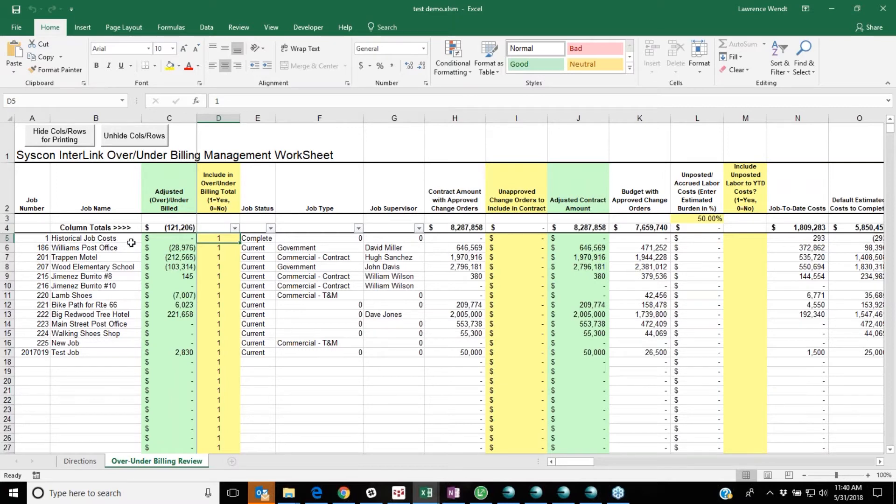
pyautogui.write('0')
pyautogui.press('Return')
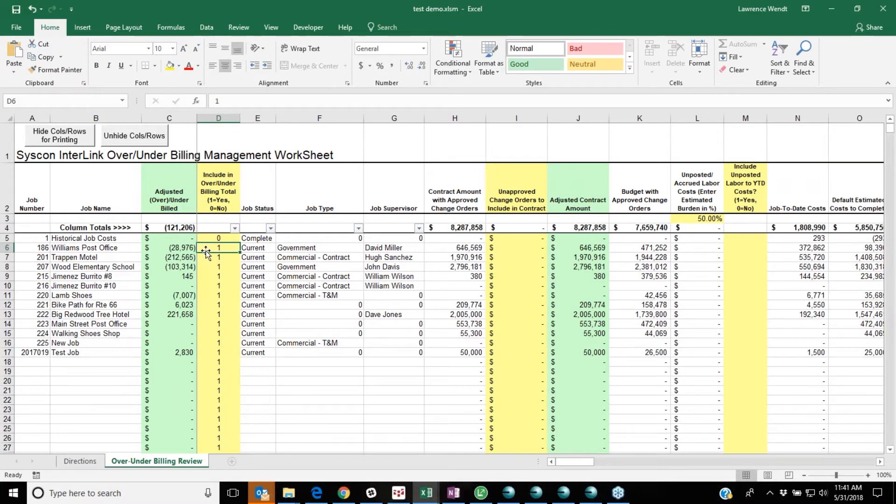
# Enter 20000 as unapproved change orders for Williams Post Office and review the adjusted contract amount across its row.
pyautogui.click(511, 248)
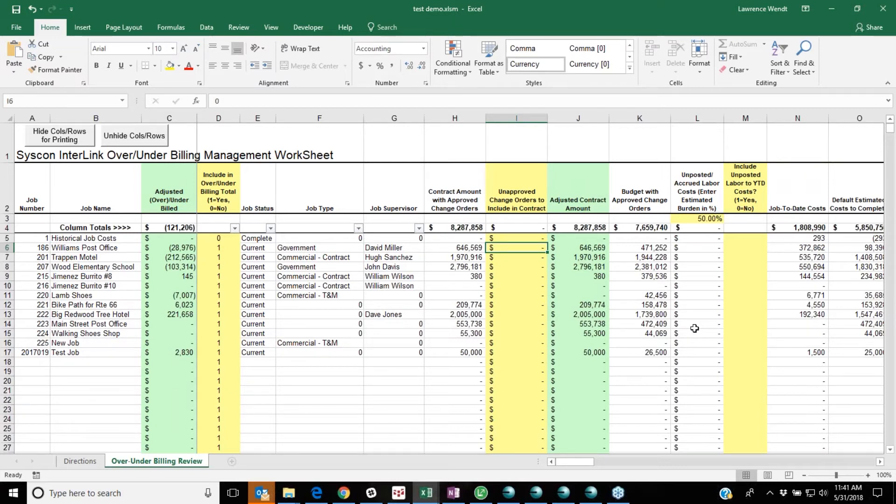
pyautogui.write('200000')
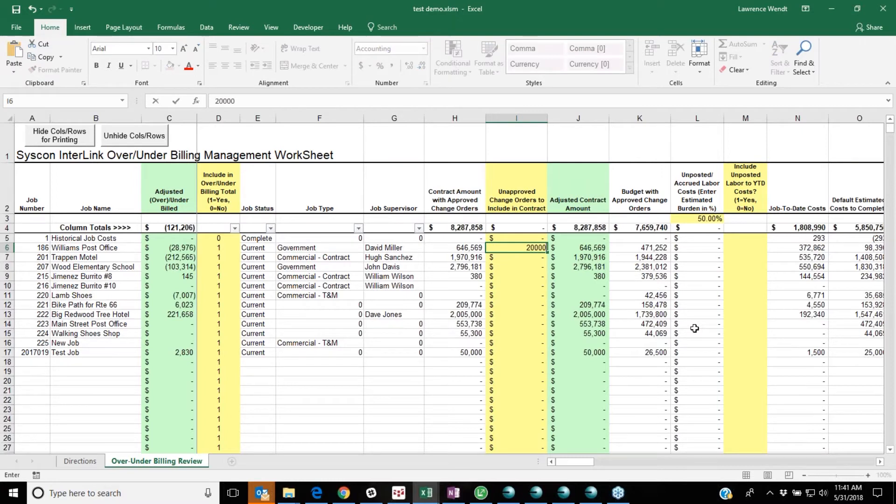
pyautogui.press('Return')
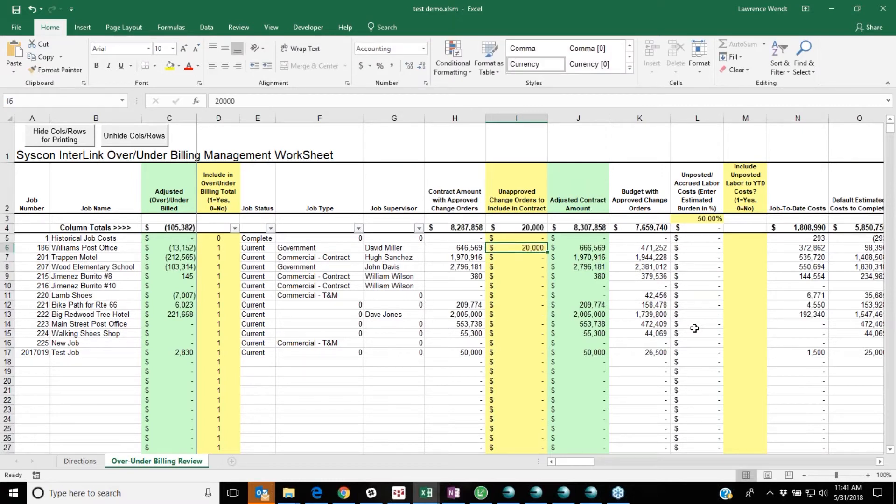
pyautogui.press('Right')
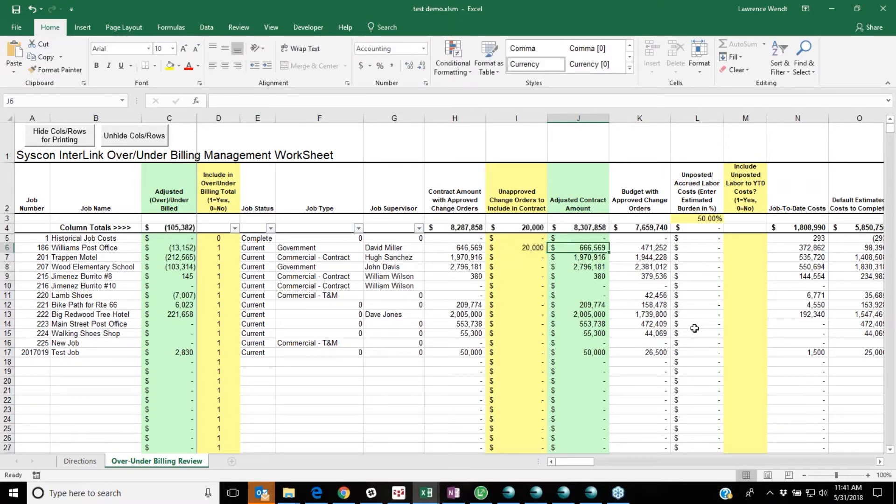
pyautogui.press('Right')
pyautogui.press('Left')
pyautogui.press('Left')
pyautogui.press('Left')
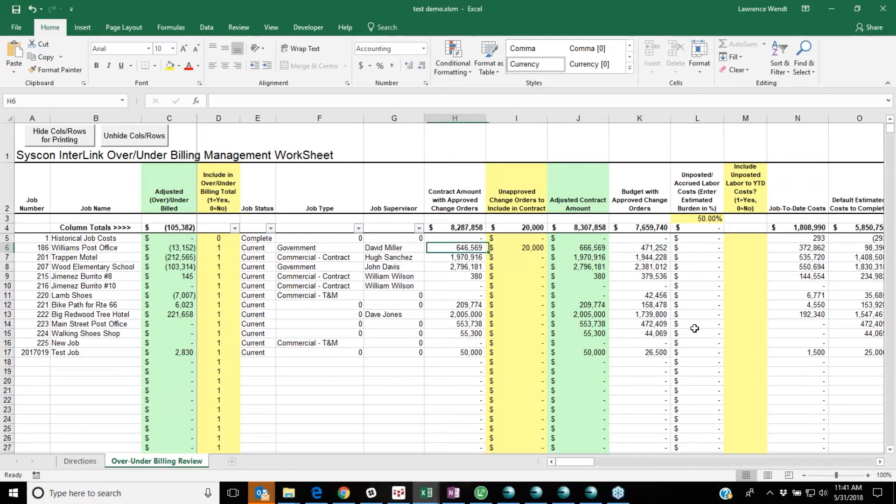
pyautogui.press('Left')
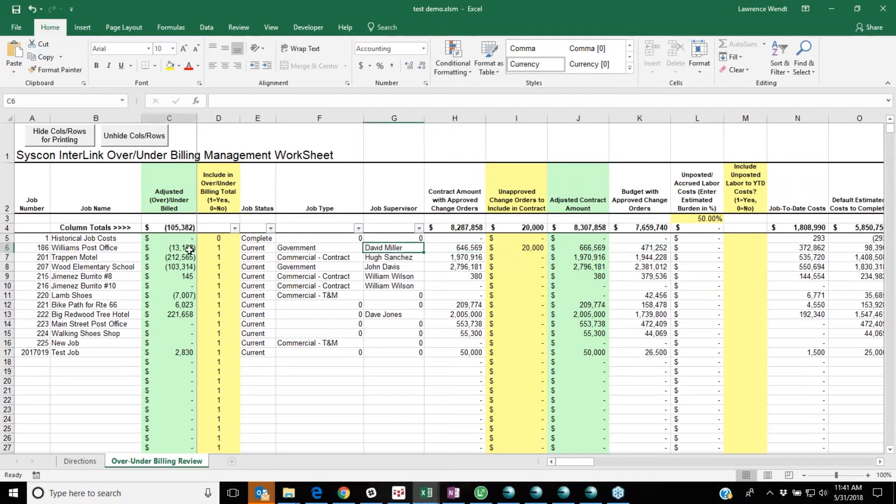
# Hide column L for unposted/accrued labor costs and column M for including unposted labor.
pyautogui.click(190, 249)
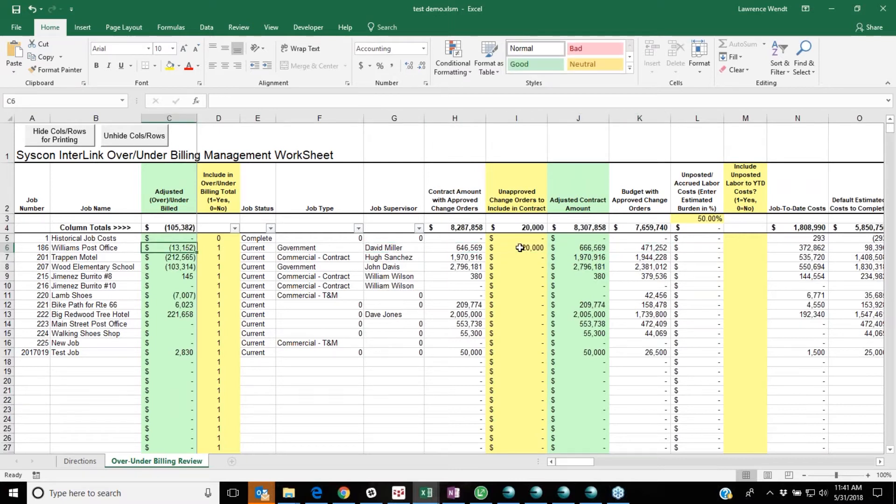
pyautogui.click(733, 249)
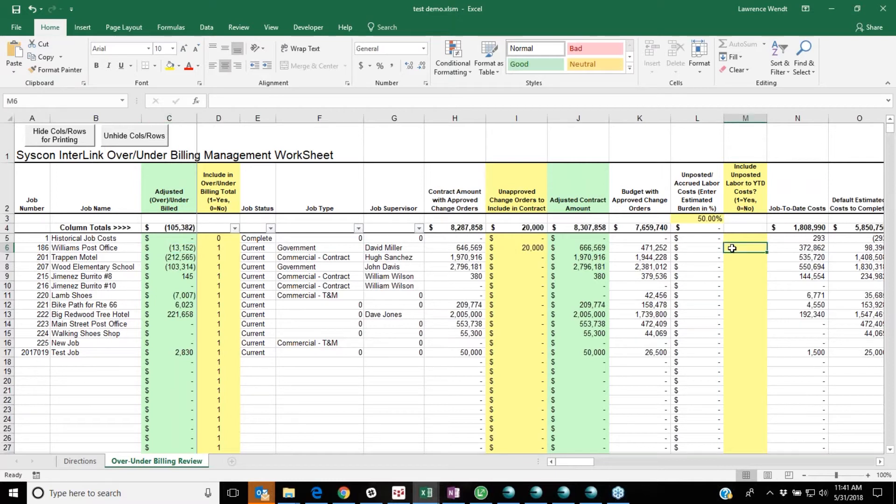
pyautogui.press('Right')
pyautogui.press('Right')
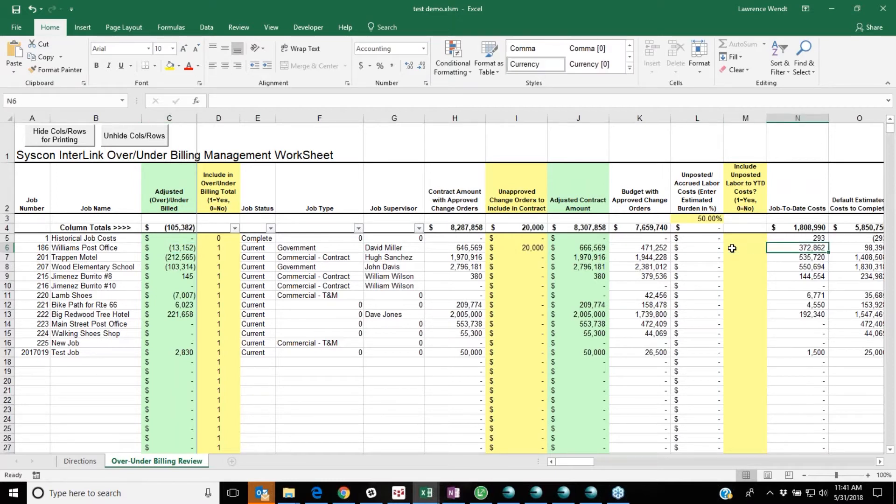
pyautogui.moveTo(654, 118); pyautogui.dragTo(702, 118)
pyautogui.rightClick(666, 147)
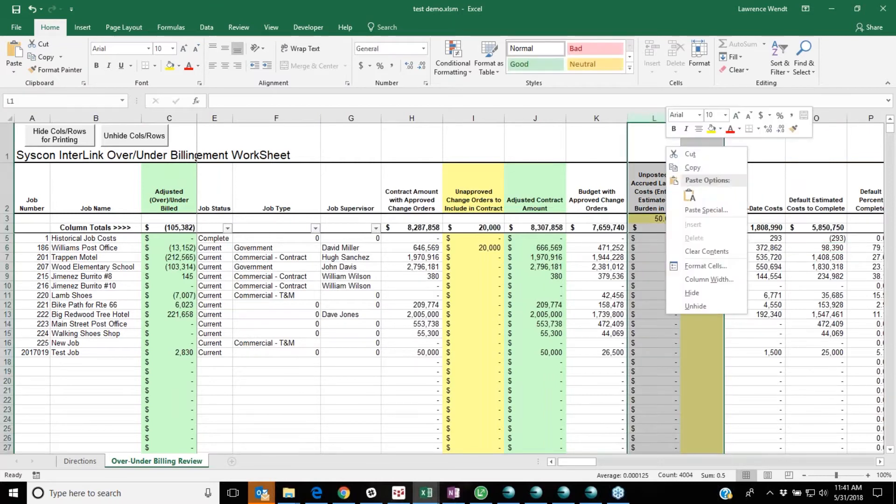
pyautogui.click(707, 299)
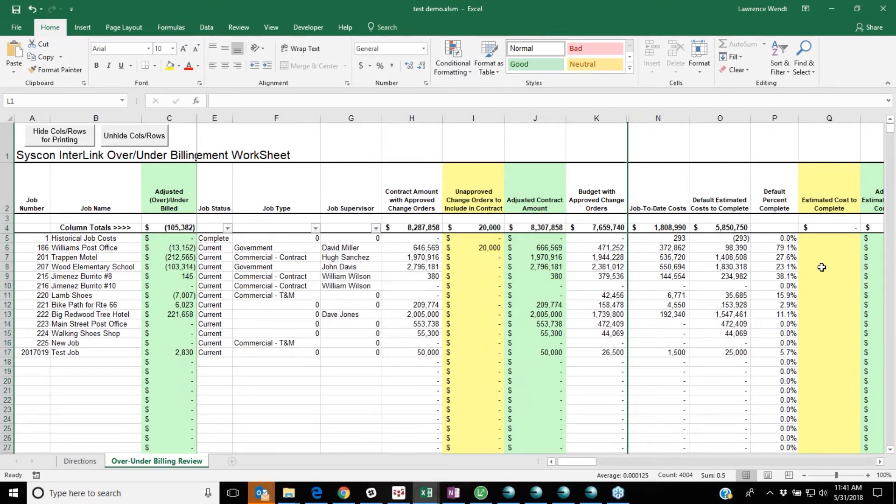
# Enter 50000 as the estimated cost to complete for Williams Post Office.
pyautogui.click(829, 248)
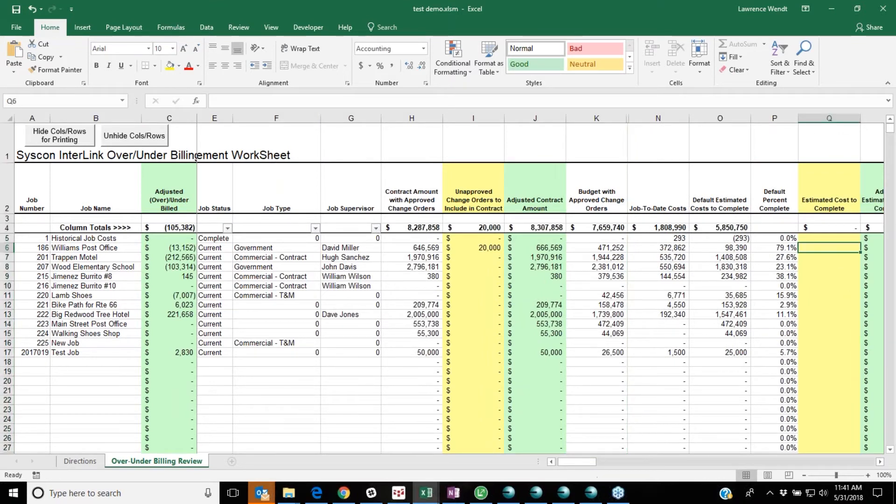
pyautogui.press('Right')
pyautogui.press('Right')
pyautogui.press('Right')
pyautogui.press('Left')
pyautogui.press('Left')
pyautogui.press('Left')
pyautogui.press('Left')
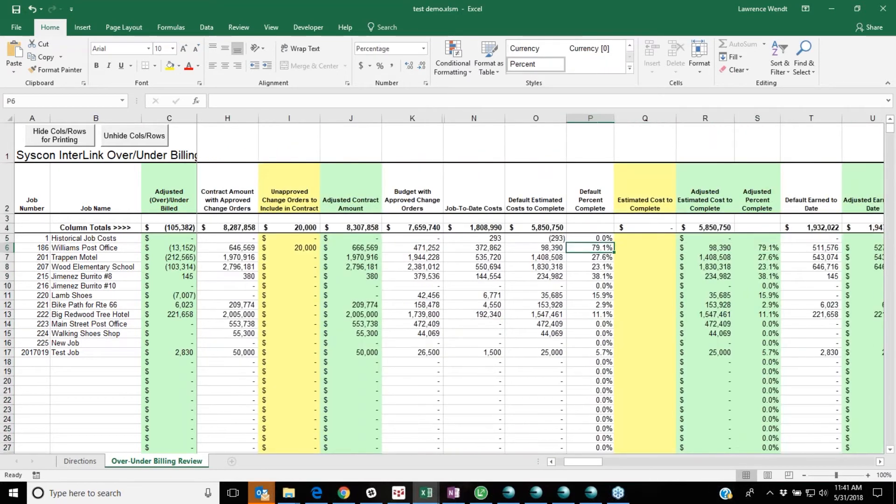
pyautogui.press('Right')
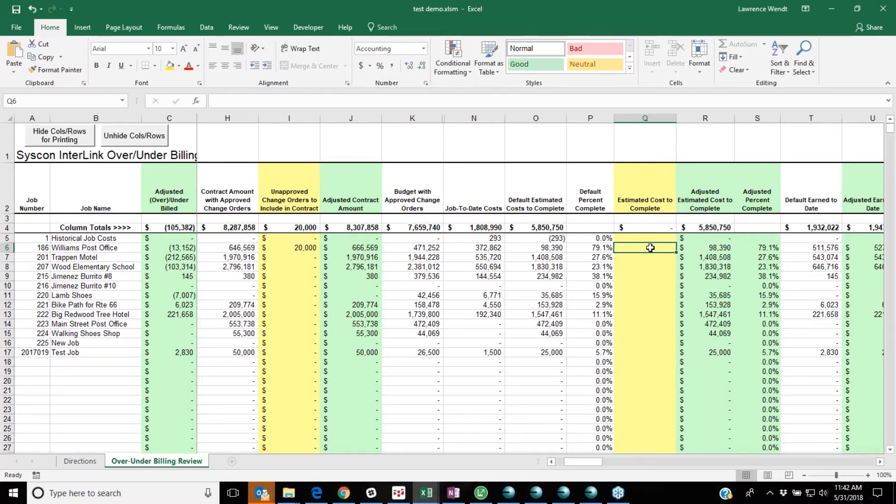
pyautogui.write('50000')
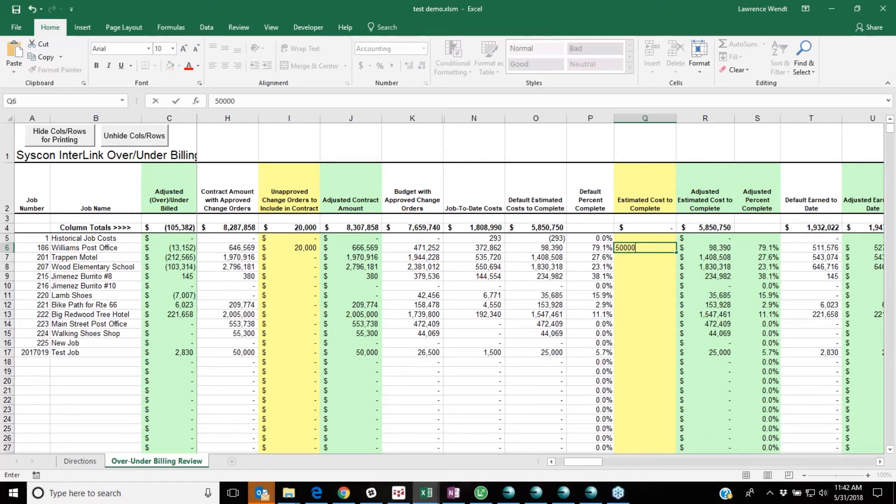
pyautogui.press('Return')
pyautogui.press('Up')
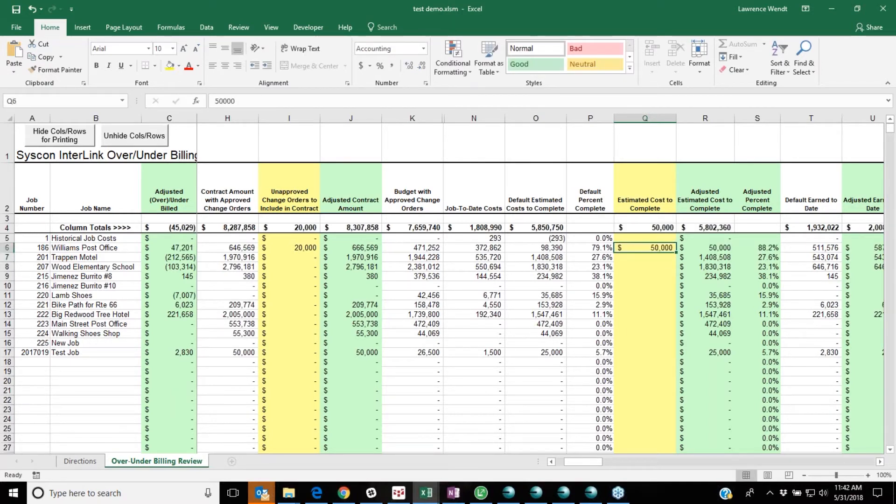
# Compare the default estimated cost, default percent complete and adjusted percent complete for Williams Post Office.
pyautogui.click(540, 248)
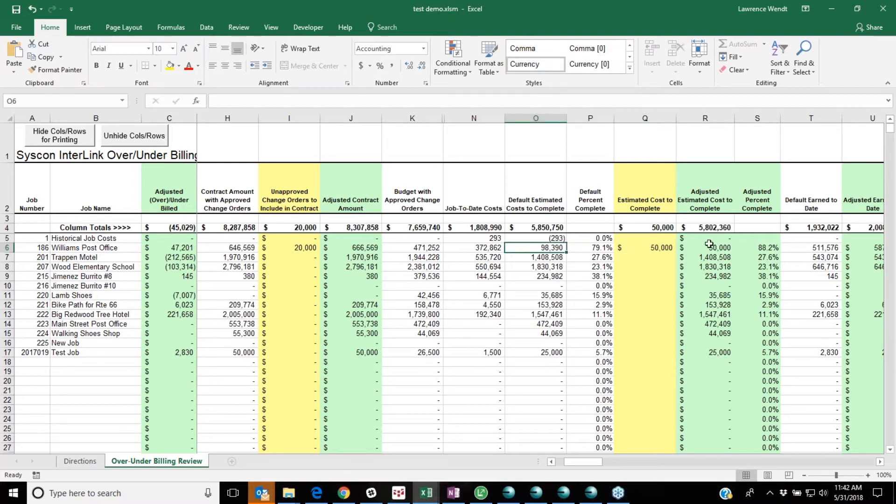
pyautogui.click(607, 249)
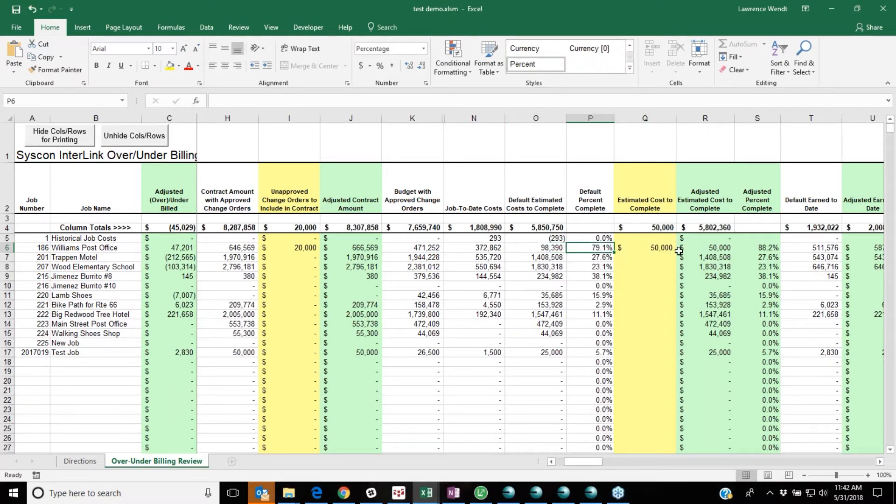
pyautogui.click(766, 248)
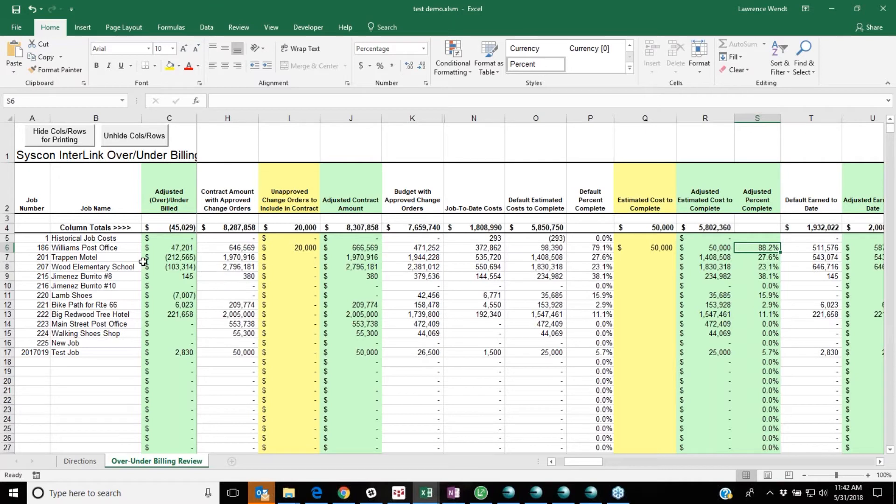
# Enter 7800 as unapproved change orders to include in the contract for Lamb Shoes.
pyautogui.click(171, 275)
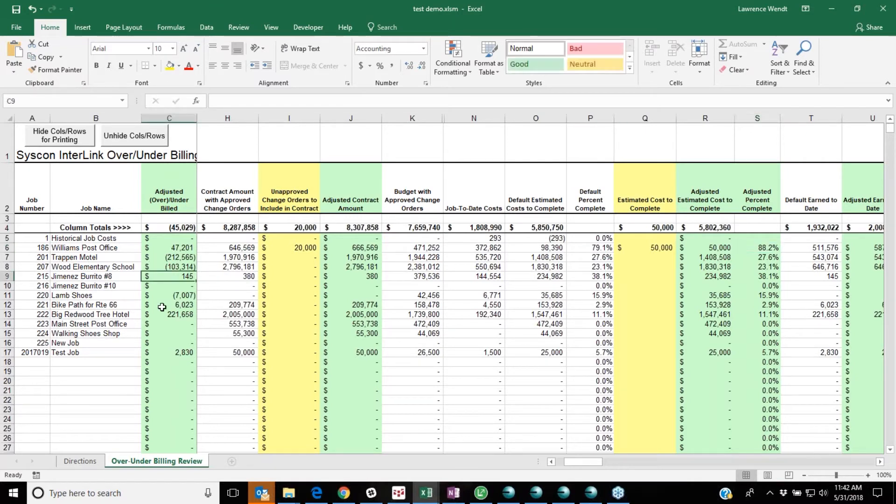
pyautogui.click(162, 305)
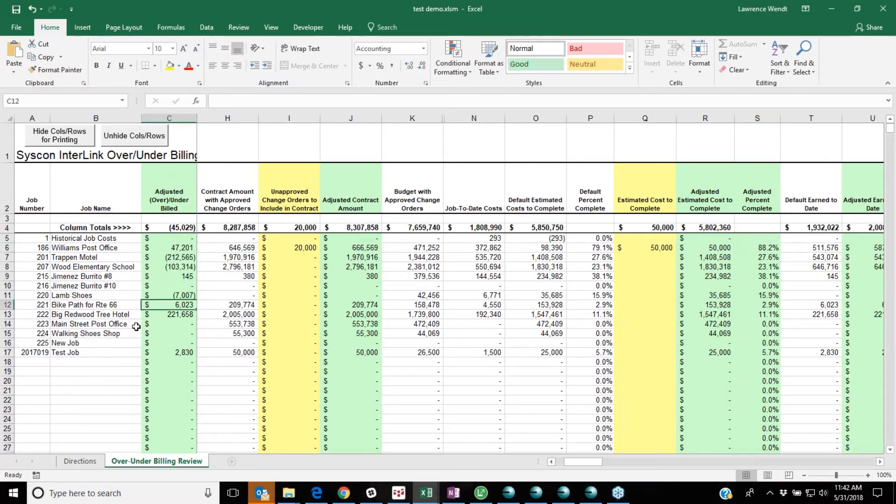
pyautogui.press('Up')
pyautogui.press('Left')
pyautogui.press('Right')
pyautogui.press('Right')
pyautogui.press('Right')
pyautogui.press('Right')
pyautogui.press('Right')
pyautogui.press('Right')
pyautogui.press('Right')
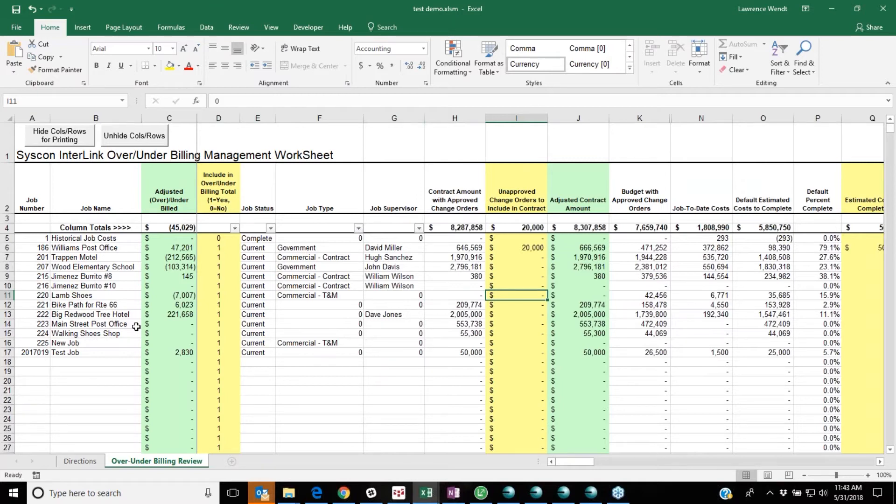
pyautogui.write('7800')
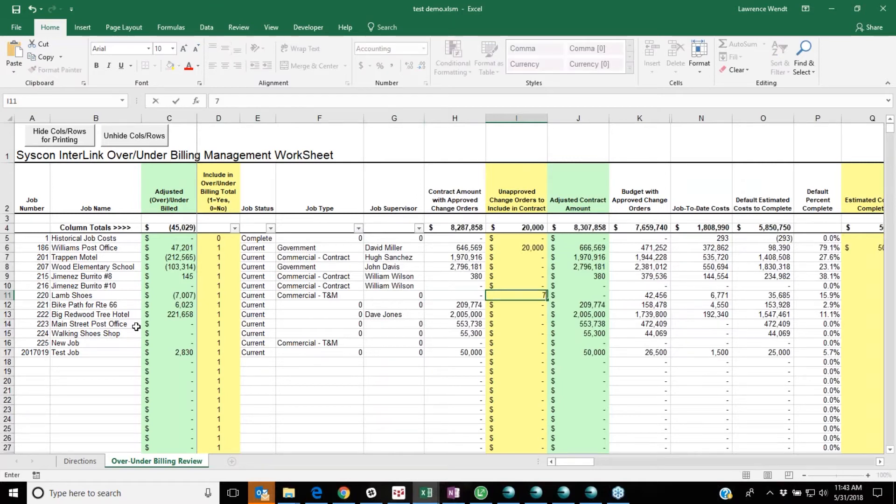
pyautogui.press('Return')
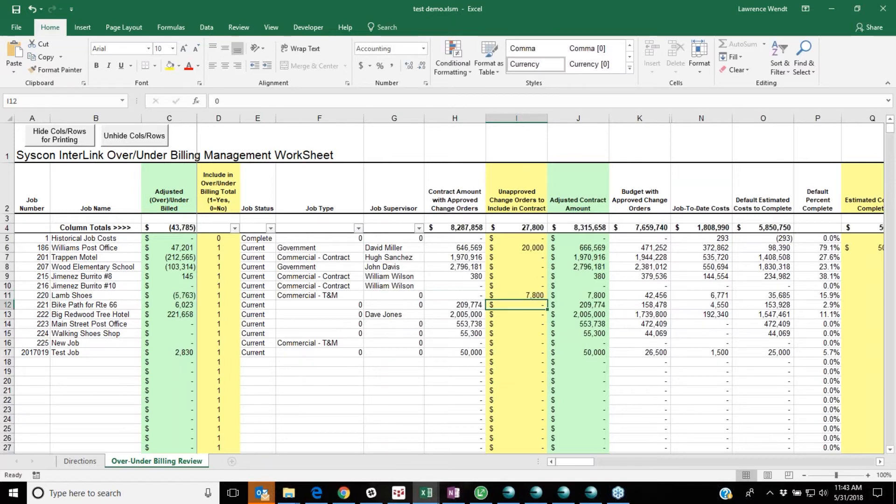
# Save the adjusted test demo.xlsm workbook and close it.
pyautogui.click(174, 305)
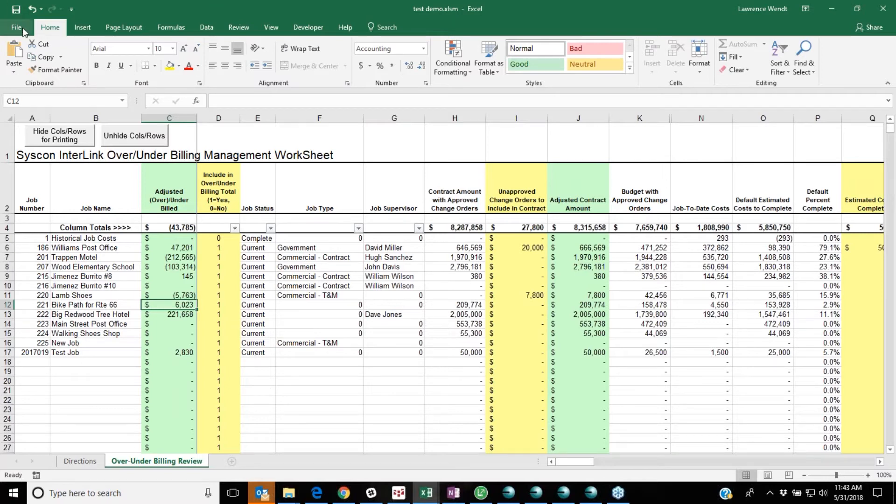
pyautogui.click(16, 9)
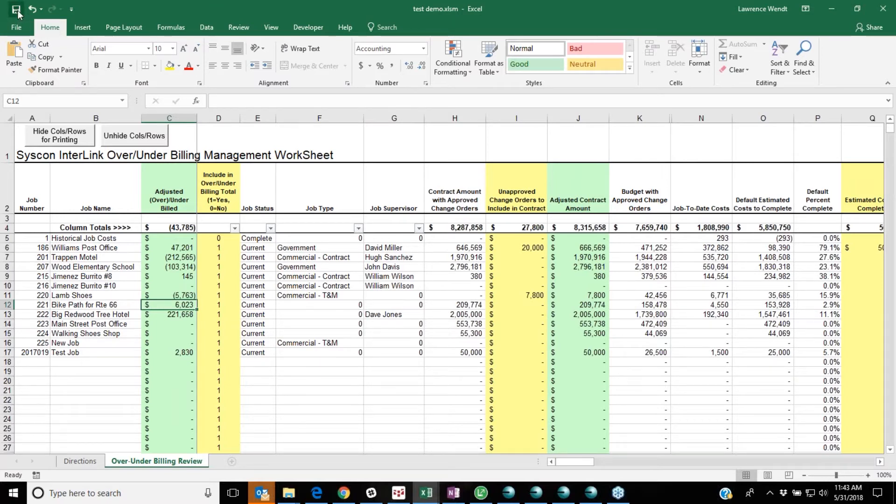
pyautogui.click(877, 10)
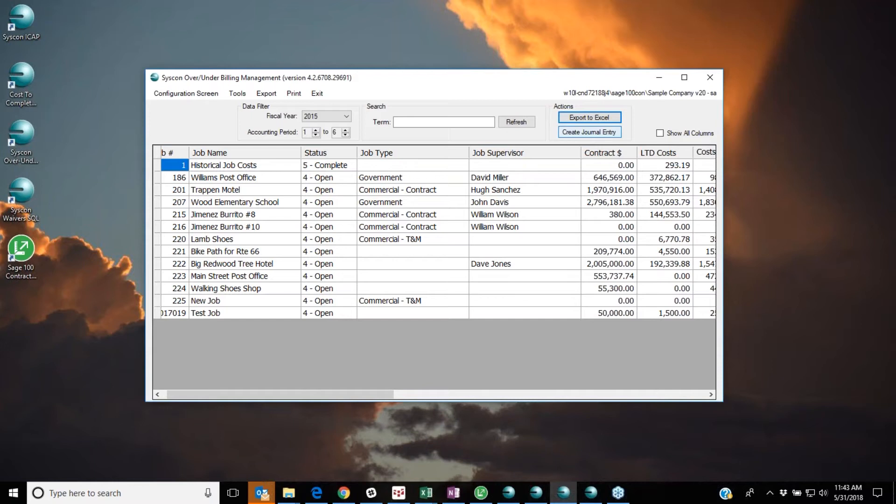
# Create the over/under billing journal entries from test demo.xlsm for posting period 6.
pyautogui.click(591, 133)
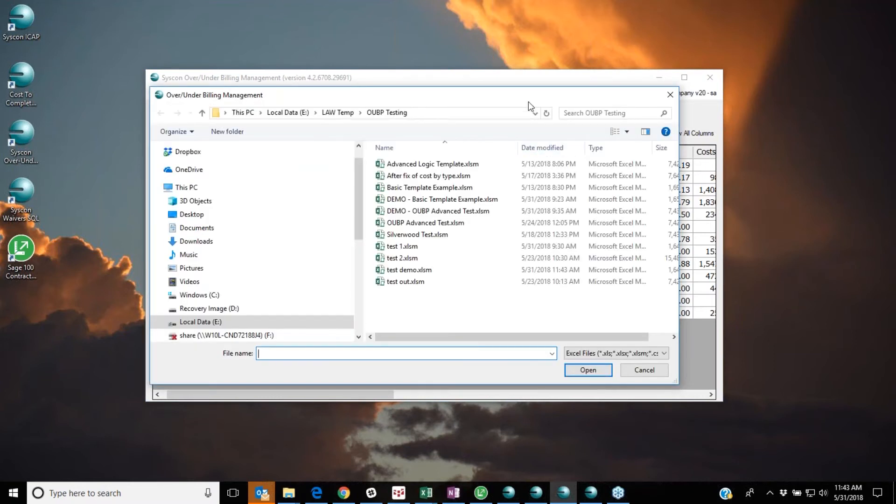
pyautogui.moveTo(489, 94); pyautogui.dragTo(455, 64)
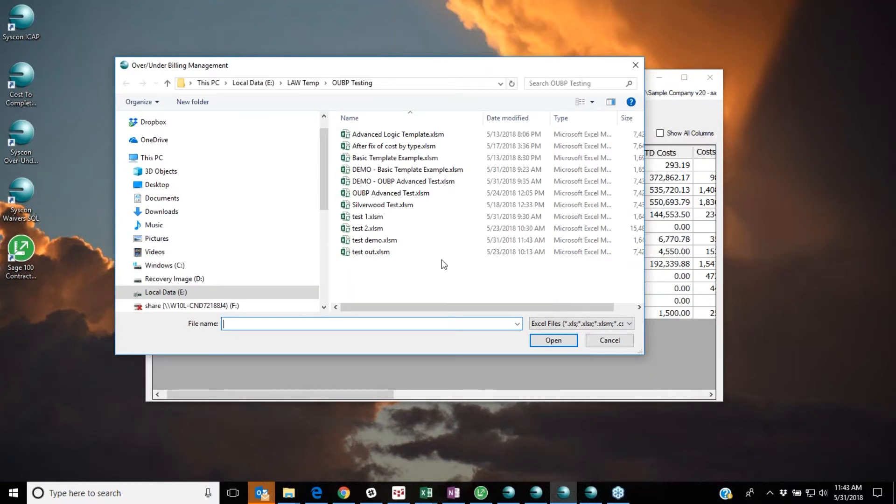
pyautogui.click(385, 242)
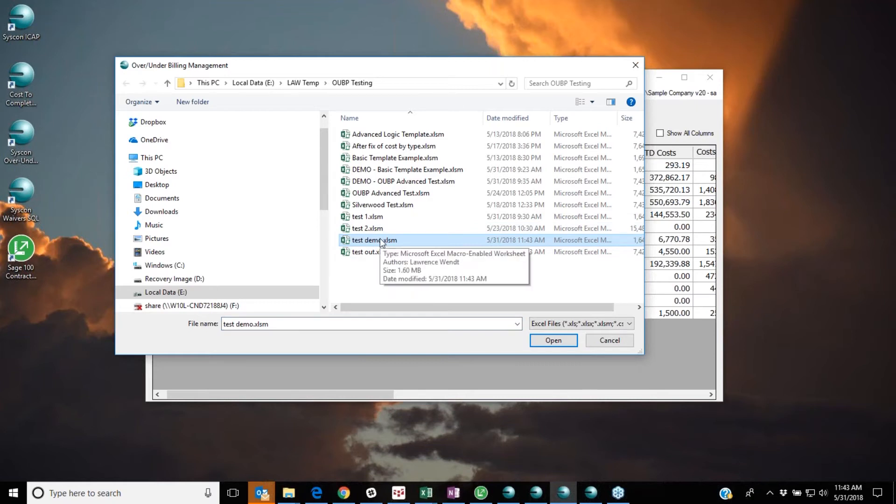
pyautogui.click(555, 343)
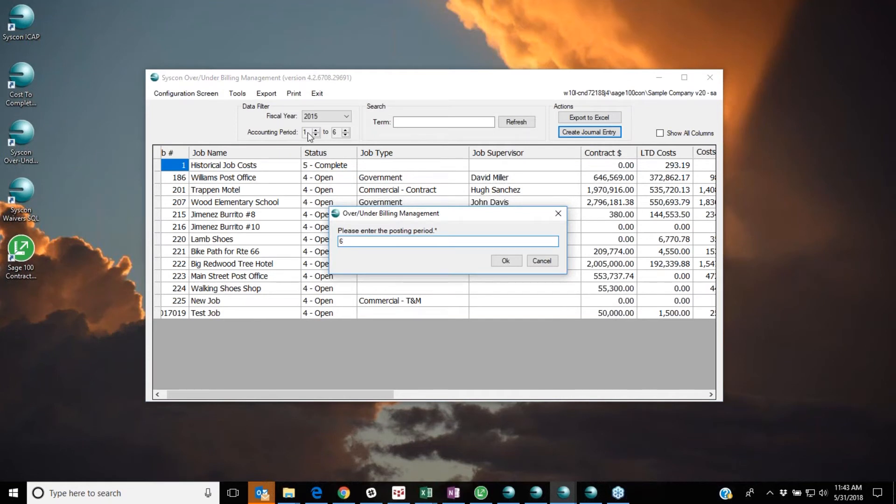
pyautogui.click(506, 260)
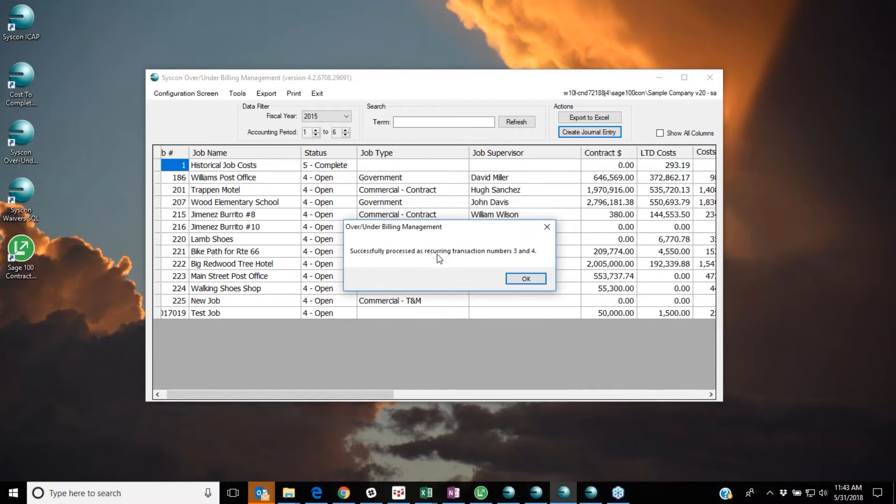
pyautogui.click(527, 279)
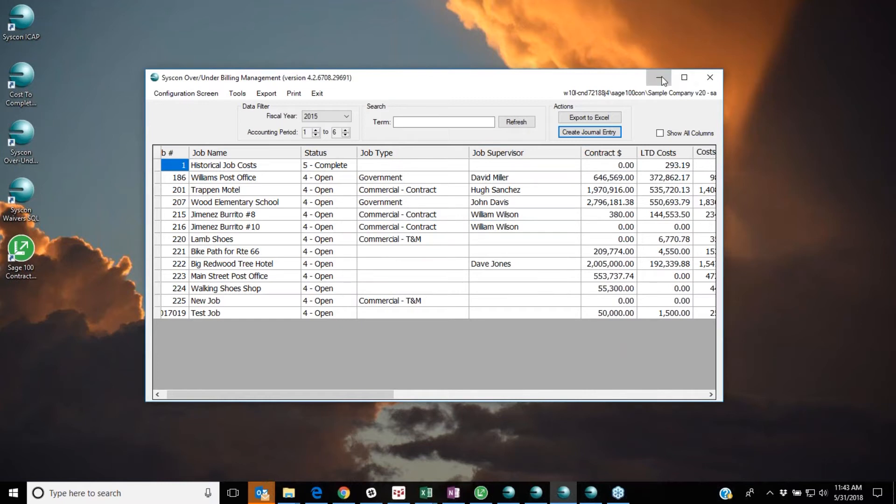
# Minimize Over/Under Billing Management, switch to Sage 100 Contractor and open Recurring Journal Transactions.
pyautogui.click(664, 81)
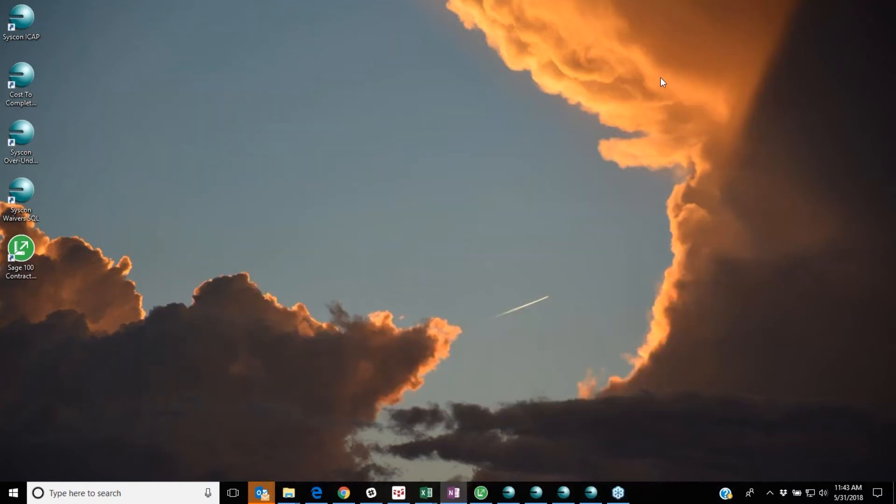
pyautogui.click(482, 492)
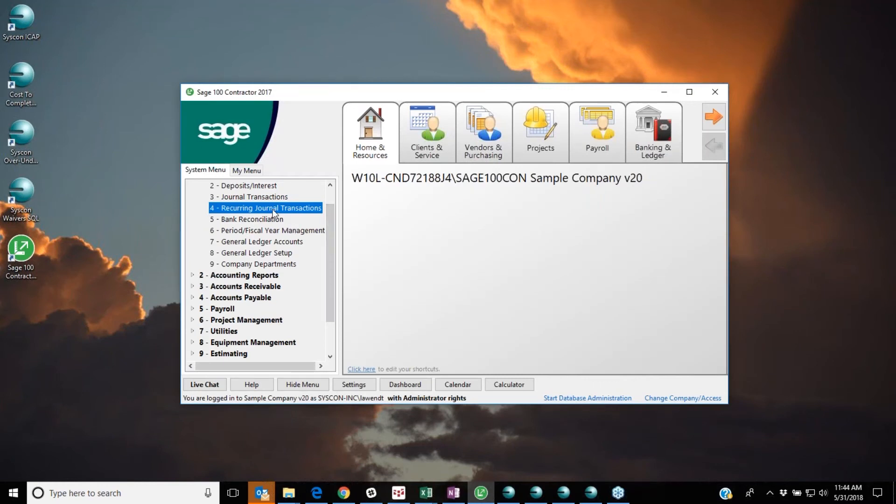
pyautogui.doubleClick(274, 208)
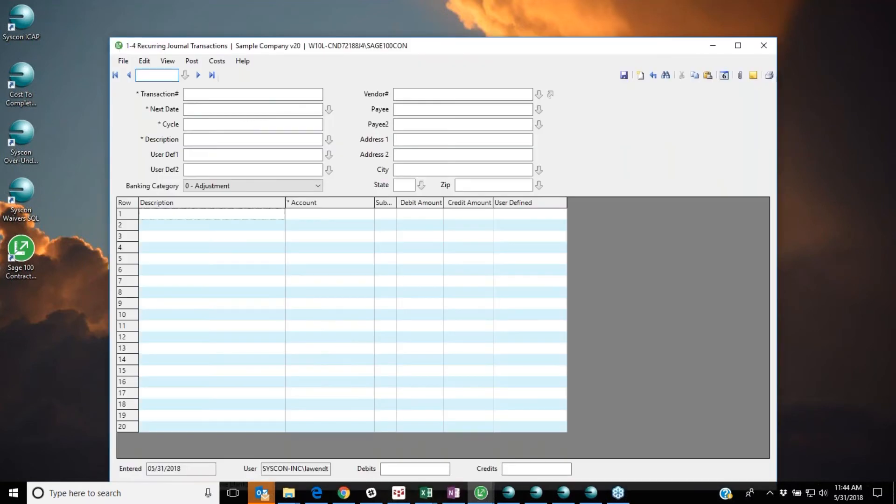
# Examine the last recurring transaction and the preceding P6 FY2015 OU entry, widening its Subaccount column.
pyautogui.click(211, 76)
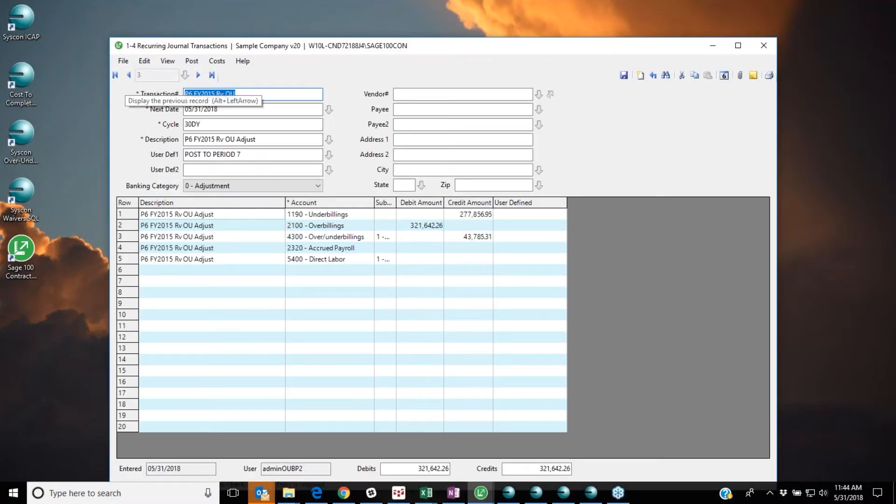
pyautogui.click(128, 75)
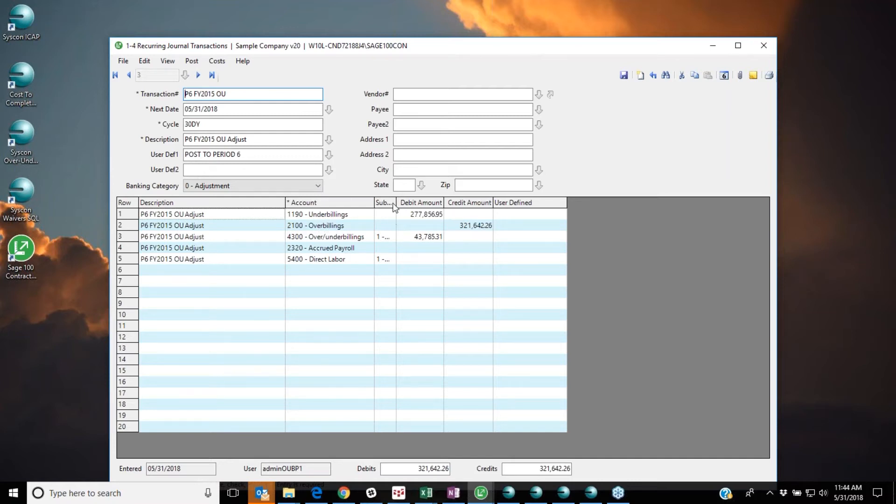
pyautogui.moveTo(397, 202); pyautogui.dragTo(404, 203)
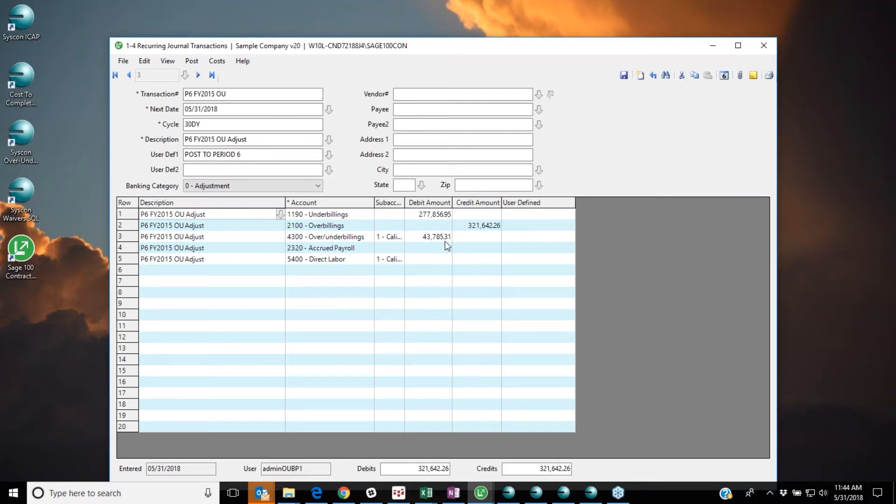
# Clear the period 6 adjustment from the form and display the last recurring transaction, P6 FY2015 Rv OU.
pyautogui.click(623, 75)
pyautogui.click(653, 75)
pyautogui.click(191, 61)
pyautogui.click(219, 74)
pyautogui.click(491, 290)
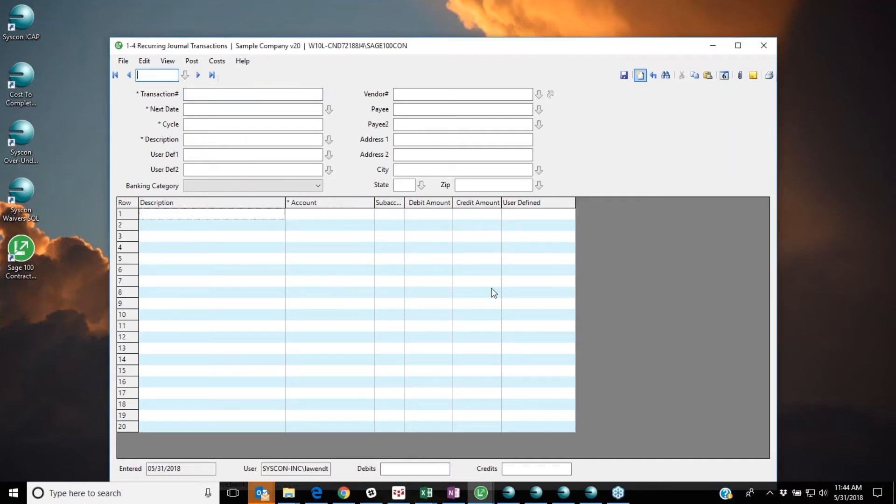
pyautogui.click(211, 76)
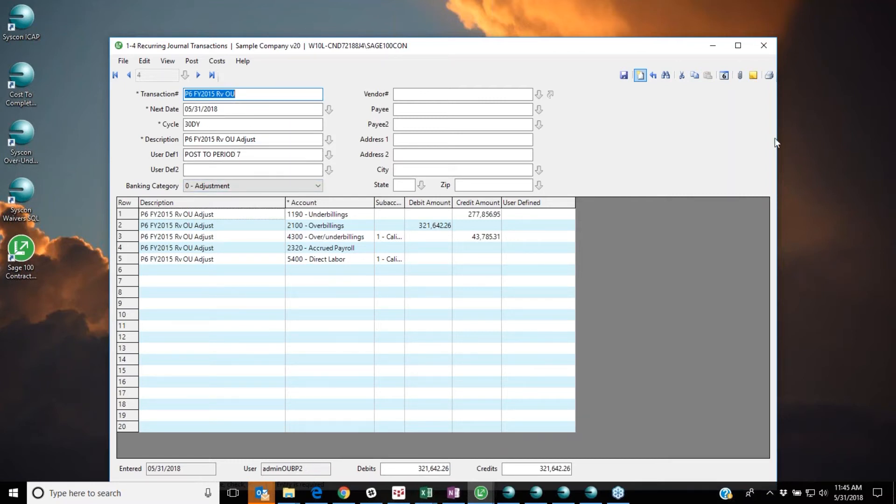
# Close Recurring Journal Transactions and switch to the DEMO - OUBP Advanced Test.xlsm workbook in Excel.
pyautogui.click(772, 46)
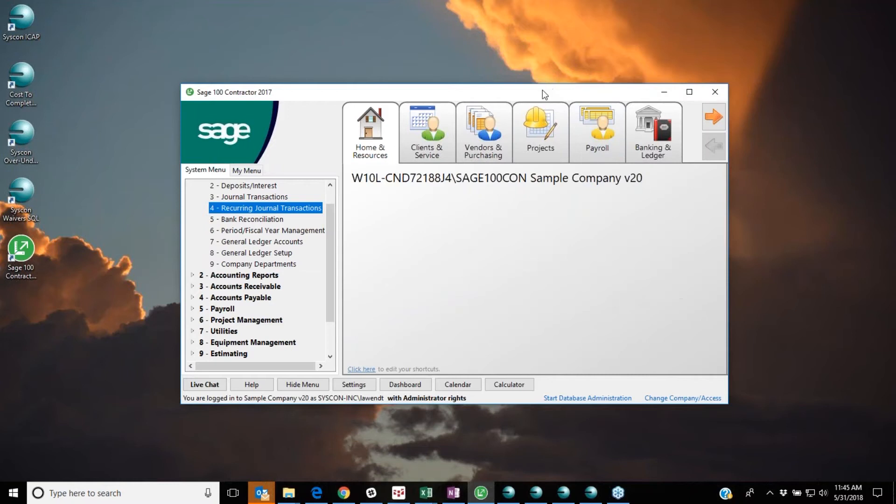
pyautogui.moveTo(538, 85); pyautogui.dragTo(525, 66)
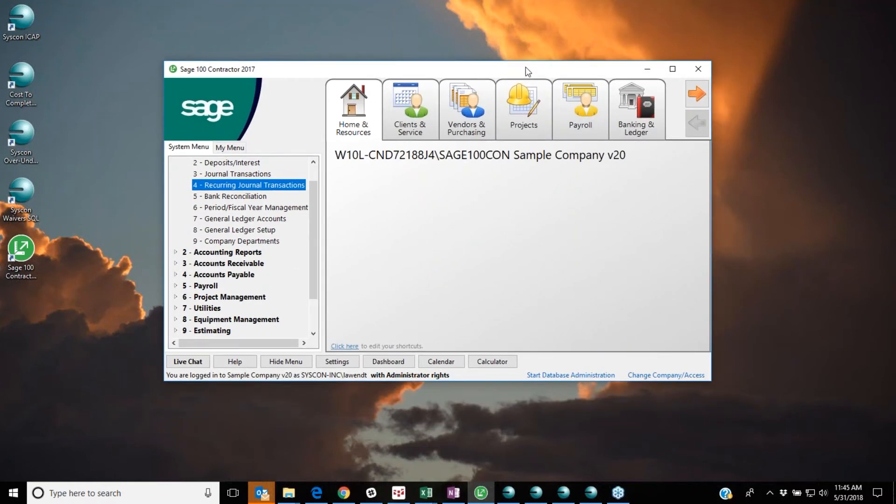
pyautogui.moveTo(571, 119)
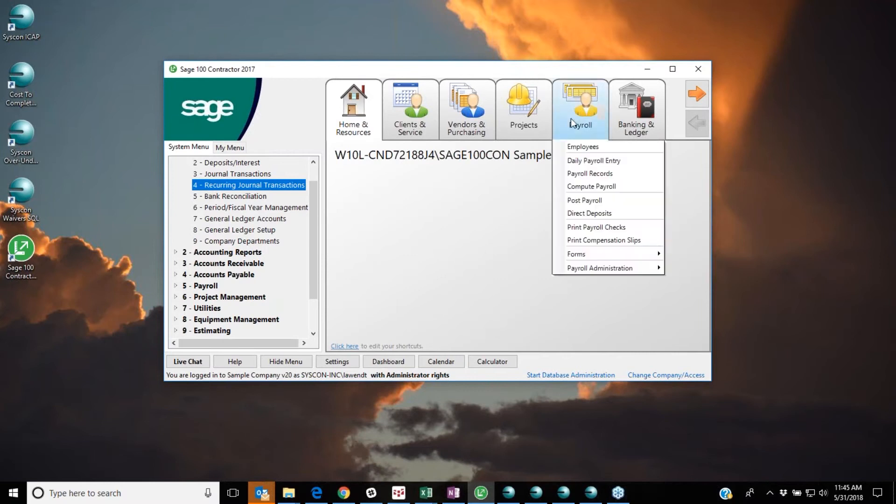
pyautogui.moveTo(602, 268)
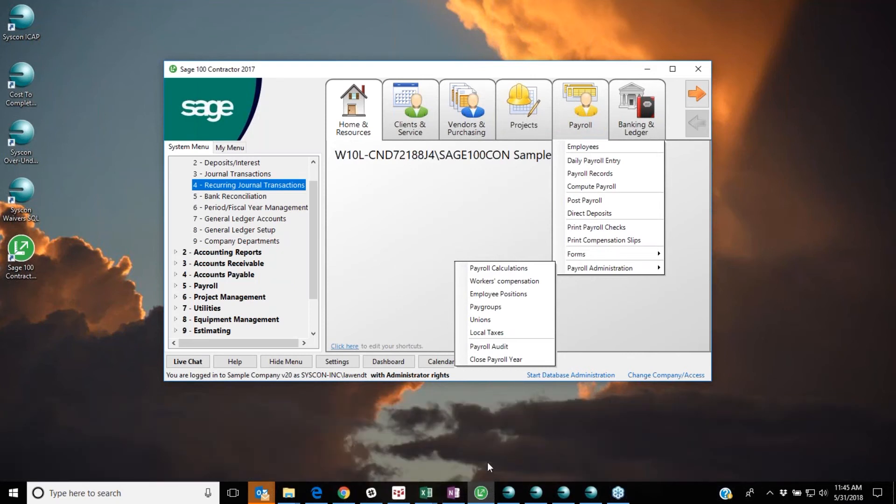
pyautogui.moveTo(417, 497)
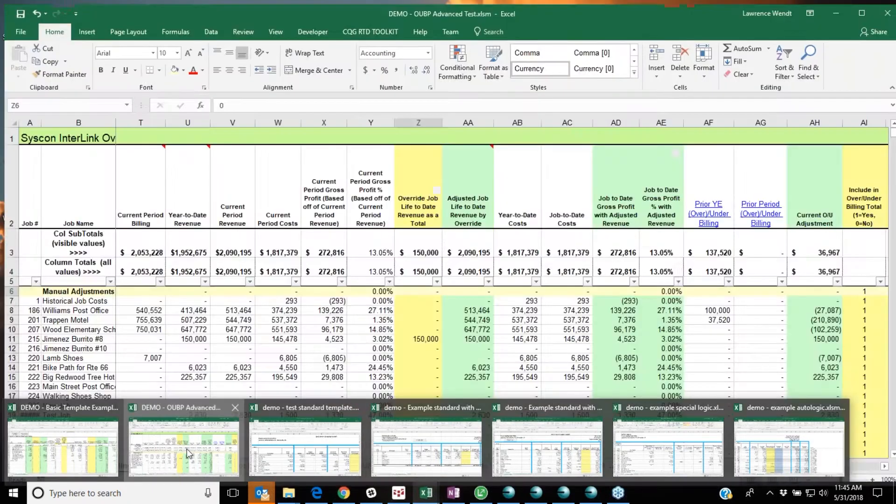
pyautogui.click(190, 446)
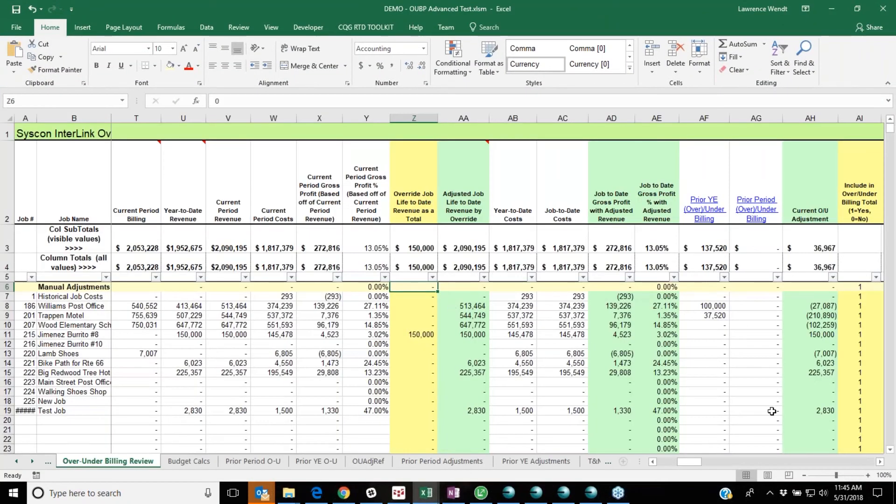
# Examine the job details, budget, contract and change order columns of the Over-Under Billing Review sheet.
pyautogui.moveTo(688, 463); pyautogui.dragTo(661, 465)
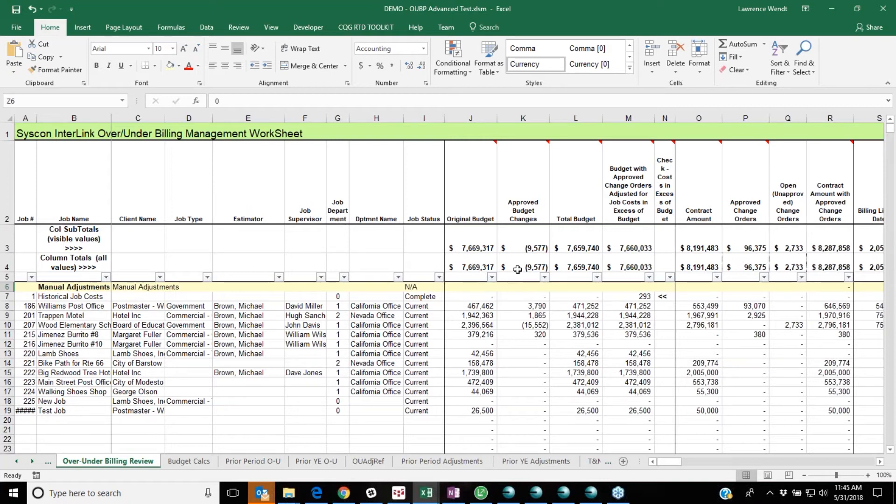
pyautogui.moveTo(474, 188)
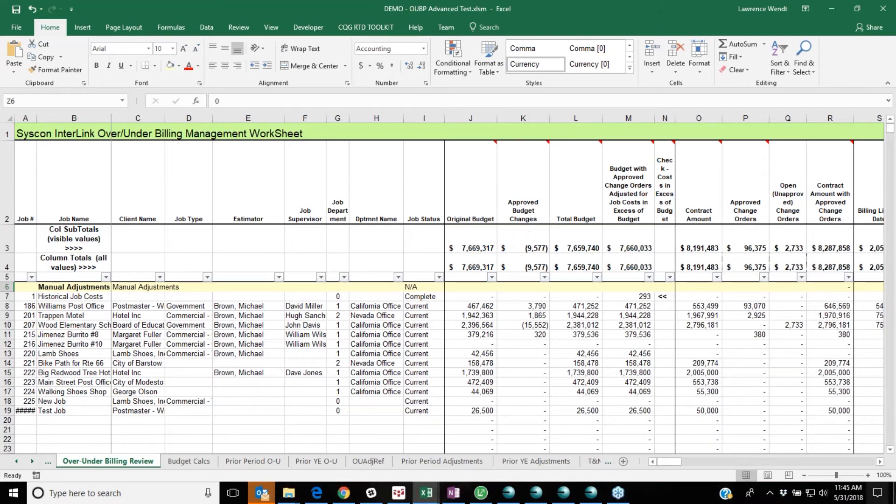
pyautogui.click(880, 462)
pyautogui.click(880, 462)
pyautogui.click(880, 462)
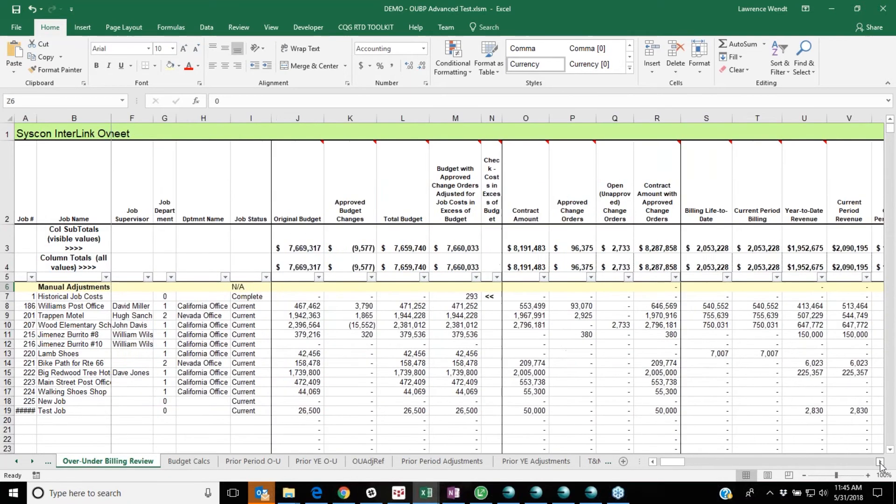
pyautogui.click(881, 462)
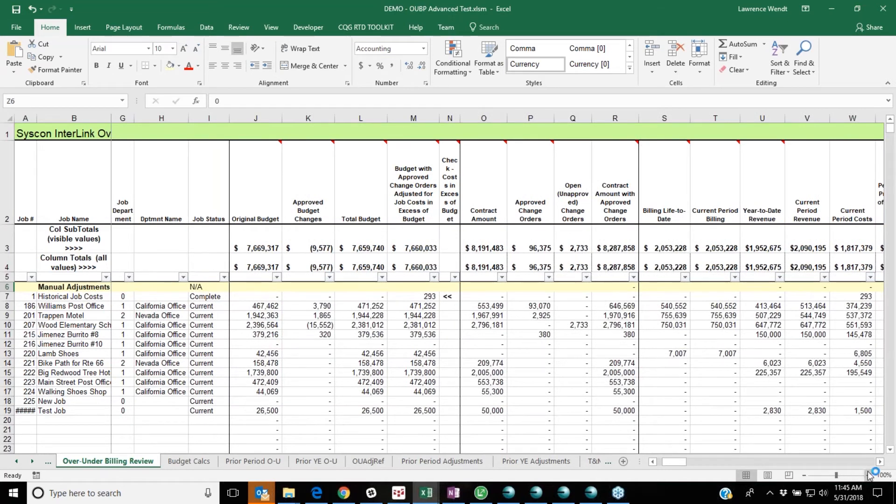
pyautogui.click(880, 462)
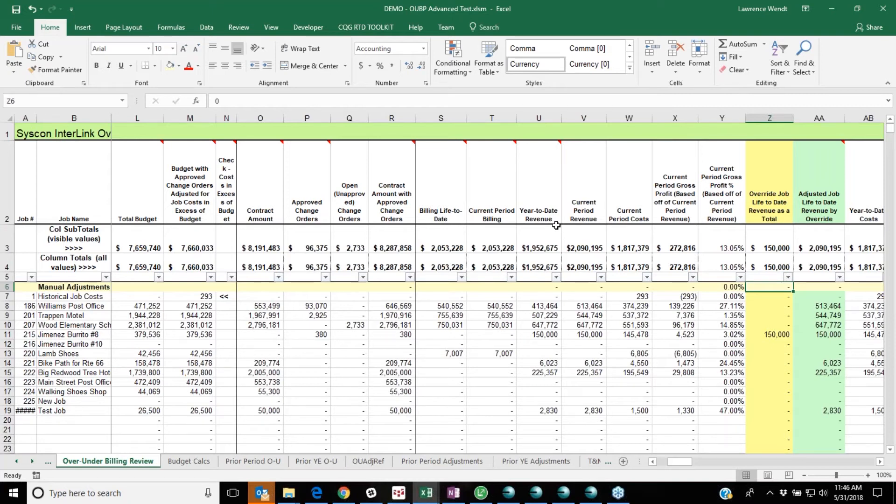
# Examine the Manual Adjustments row from the revenue override through the current over/under adjustment and anticipated additional billing.
pyautogui.press('Right')
pyautogui.press('Right')
pyautogui.press('Right')
pyautogui.press('Right')
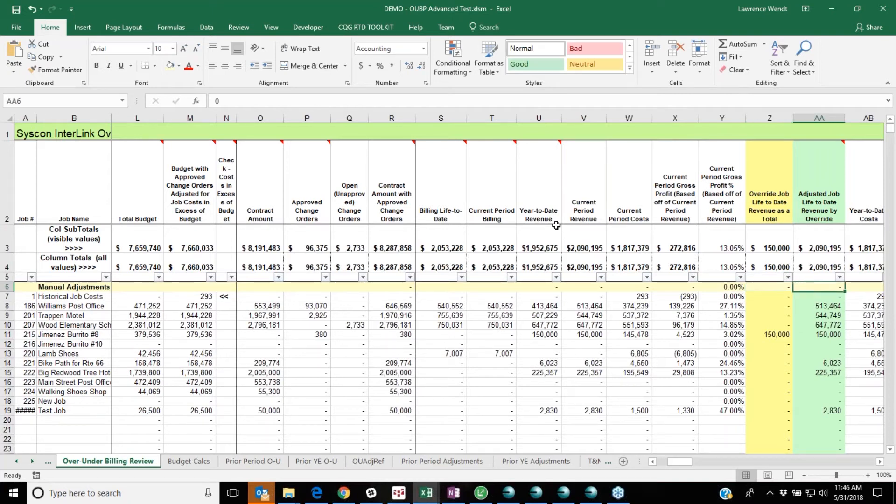
pyautogui.press('Right')
pyautogui.press('Right')
pyautogui.press('Right')
pyautogui.press('Right')
pyautogui.press('Right')
pyautogui.press('Right')
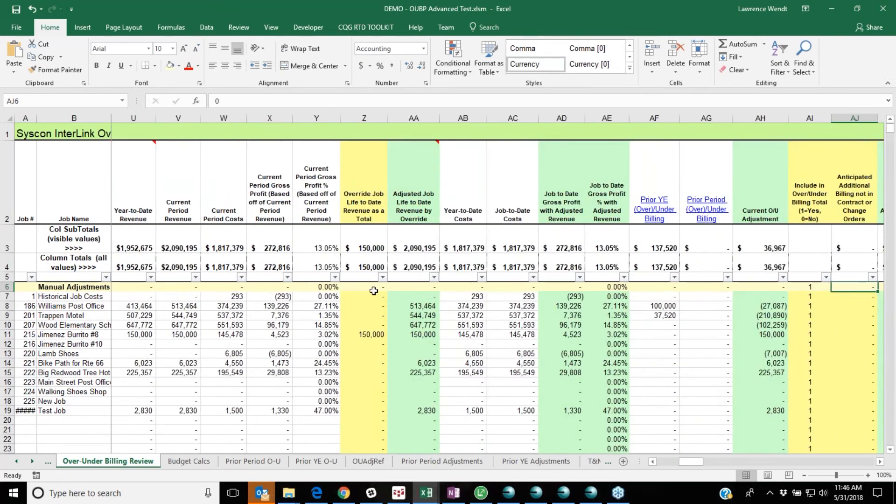
# Examine the Historical Job Costs row from the revenue override across to the adjusted contract amount.
pyautogui.click(377, 297)
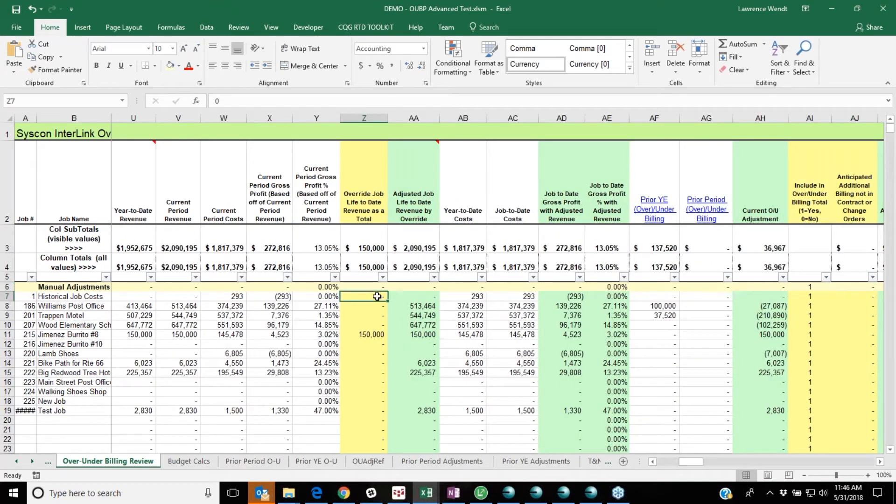
pyautogui.press('Right')
pyautogui.press('Right')
pyautogui.press('Right')
pyautogui.press('Right')
pyautogui.press('Right')
pyautogui.press('Right')
pyautogui.press('Right')
pyautogui.press('Right')
pyautogui.press('Right')
pyautogui.press('Right')
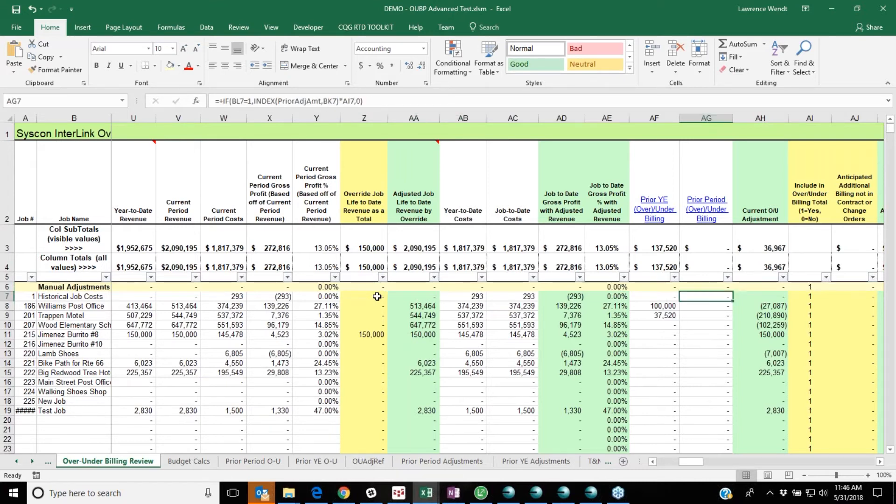
pyautogui.press('Right')
pyautogui.press('Right')
pyautogui.press('Right')
pyautogui.press('Left')
pyautogui.press('Left')
pyautogui.press('Left')
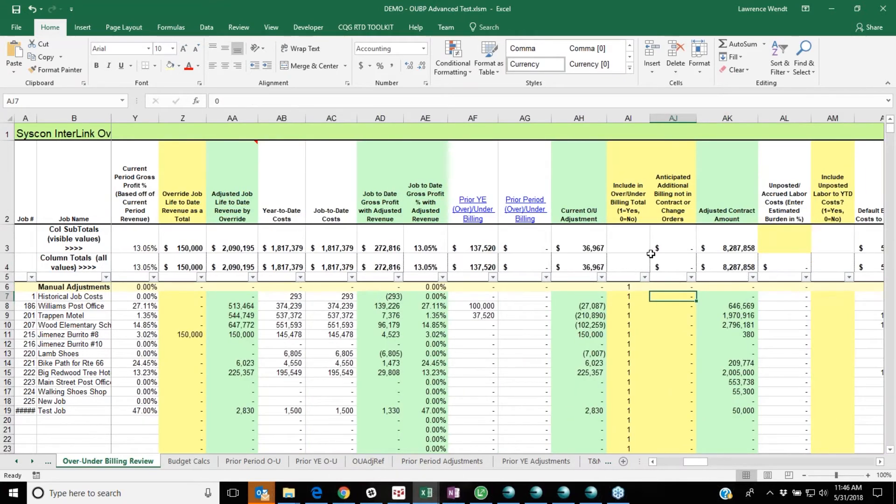
pyautogui.press('Right')
pyautogui.press('Right')
pyautogui.press('Right')
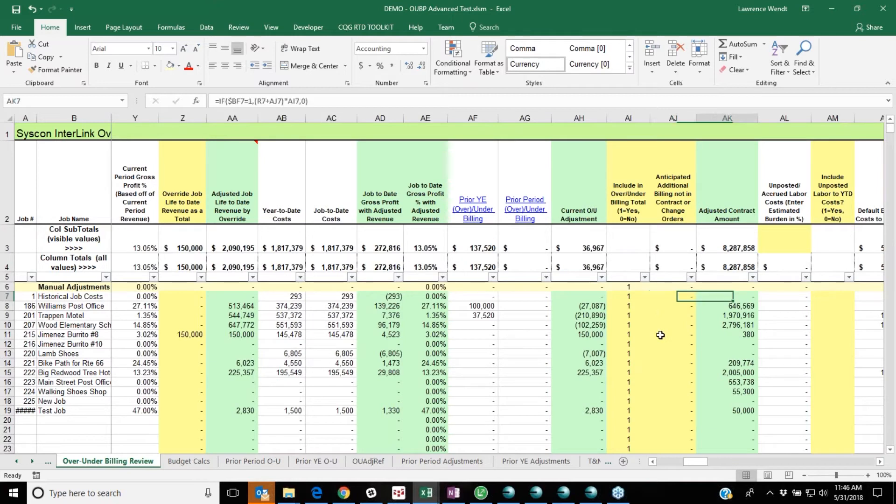
# Examine the unposted labor, estimated cost to complete, backlog and adjusted percent complete columns.
pyautogui.press('Right')
pyautogui.press('Right')
pyautogui.press('Right')
pyautogui.press('Right')
pyautogui.press('Right')
pyautogui.press('Right')
pyautogui.press('Right')
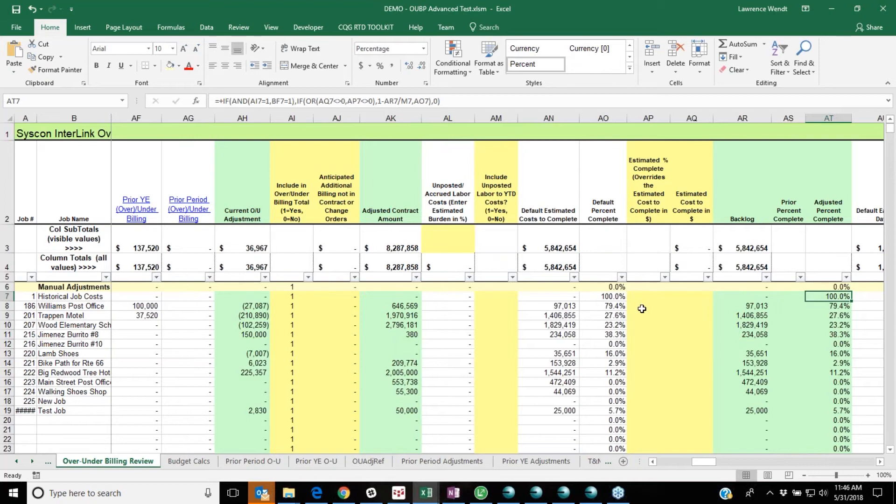
# Try an estimated cost to complete of 50000 for the Williams Post Office job and clear it again.
pyautogui.click(643, 309)
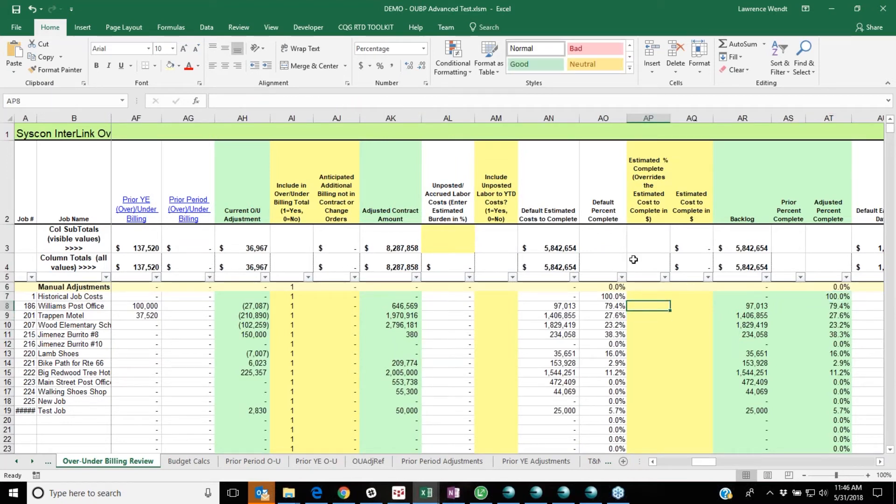
pyautogui.click(695, 306)
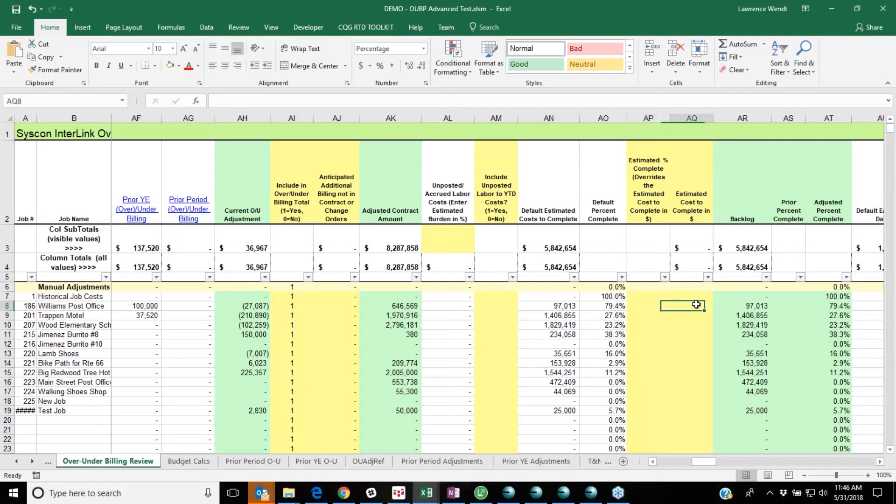
pyautogui.click(7, 306)
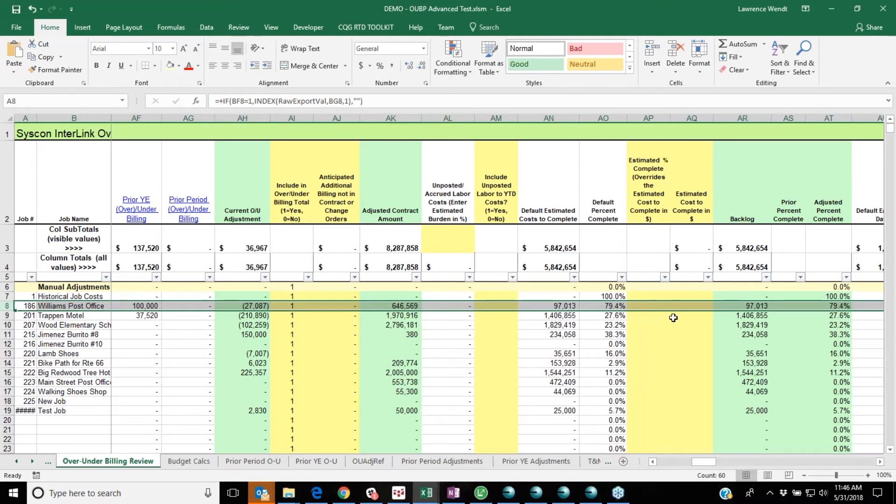
pyautogui.click(689, 307)
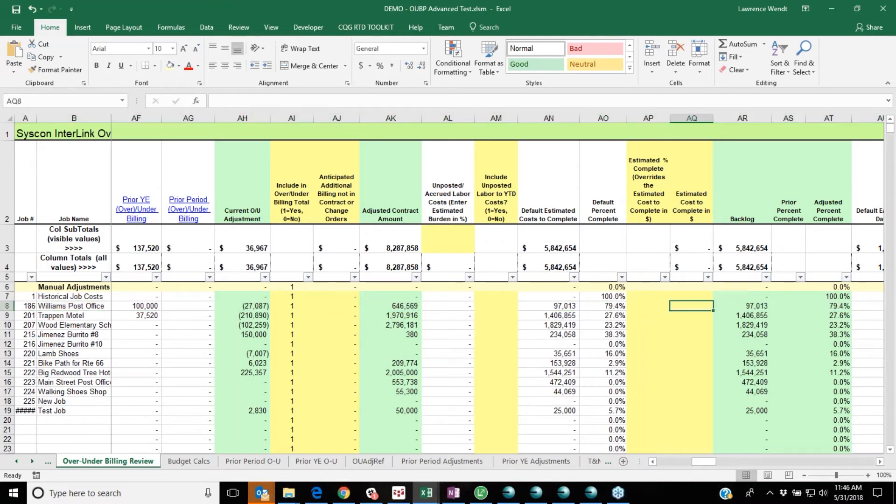
pyautogui.write('50000')
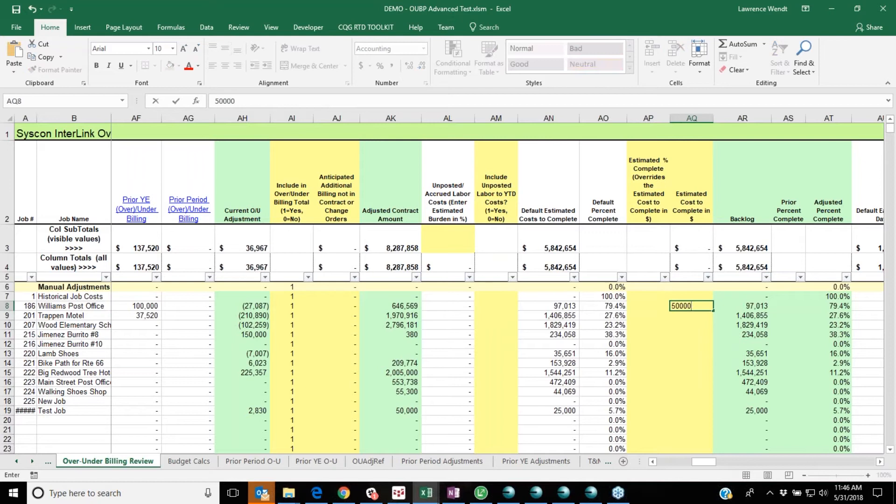
pyautogui.press('Return')
pyautogui.press('Return')
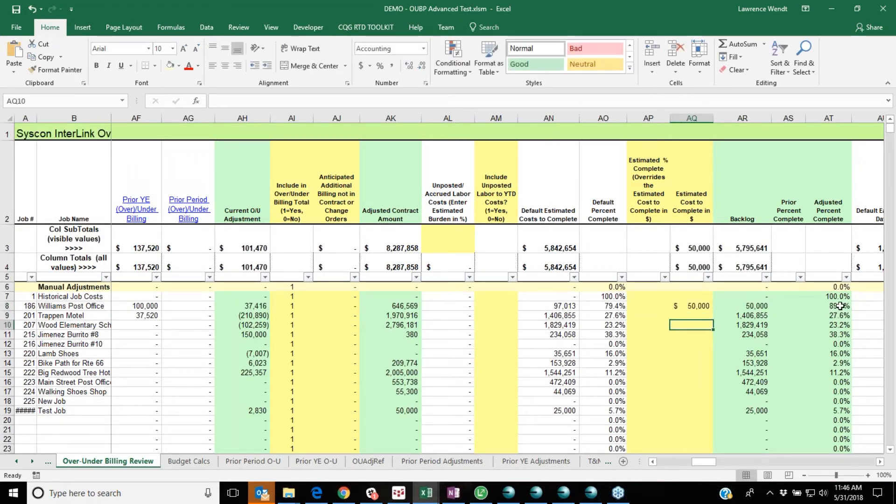
pyautogui.click(702, 307)
pyautogui.press('Delete')
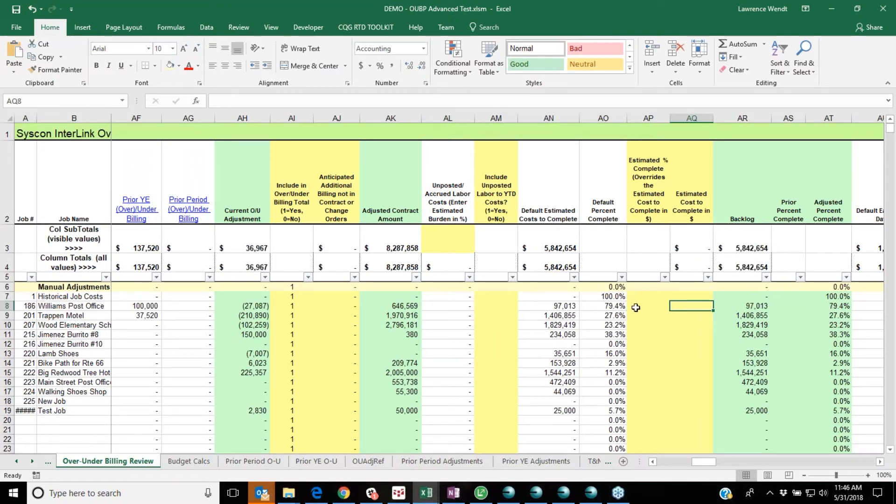
# Try an estimated percent complete of 90% for the Williams Post Office job and clear it again.
pyautogui.click(636, 308)
pyautogui.write('90')
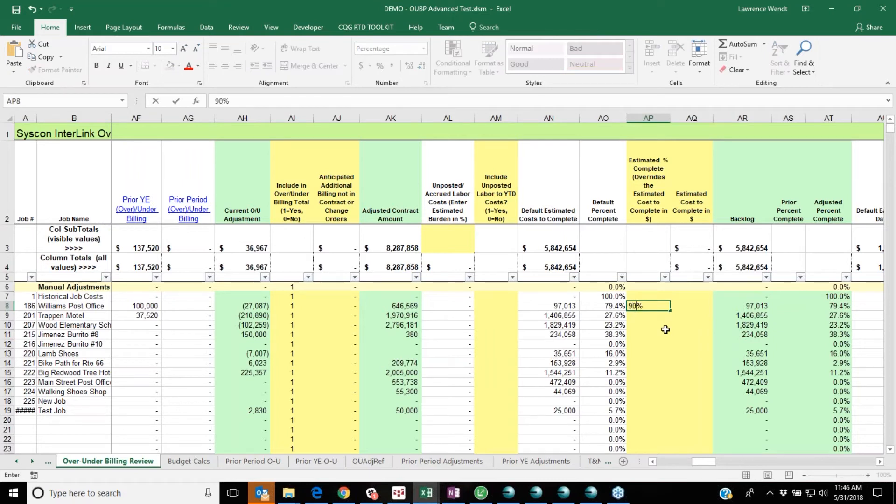
pyautogui.press('Return')
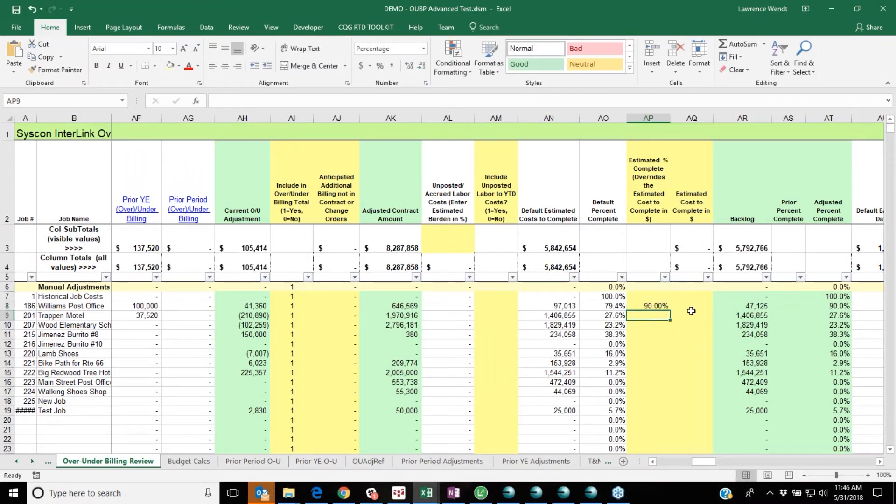
pyautogui.click(658, 307)
pyautogui.press('Delete')
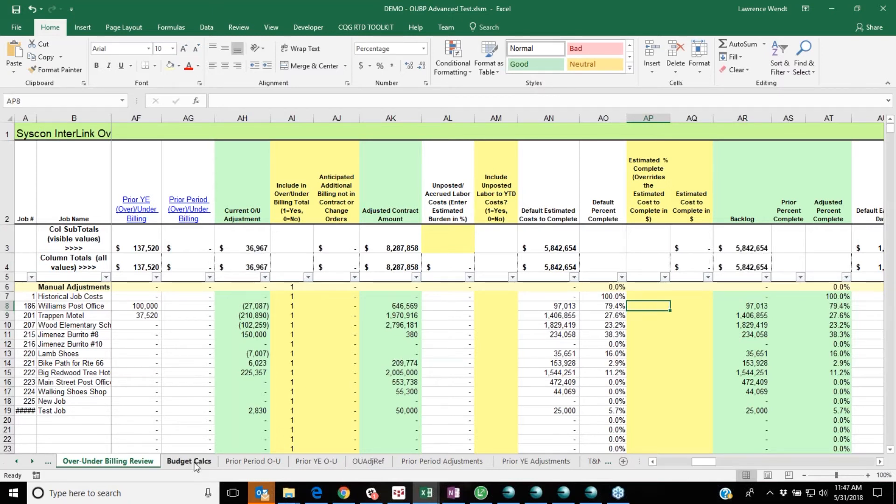
# Examine the job budgets and percent complete calculations on the Budget Calcs sheet and minimize the workbook.
pyautogui.click(189, 462)
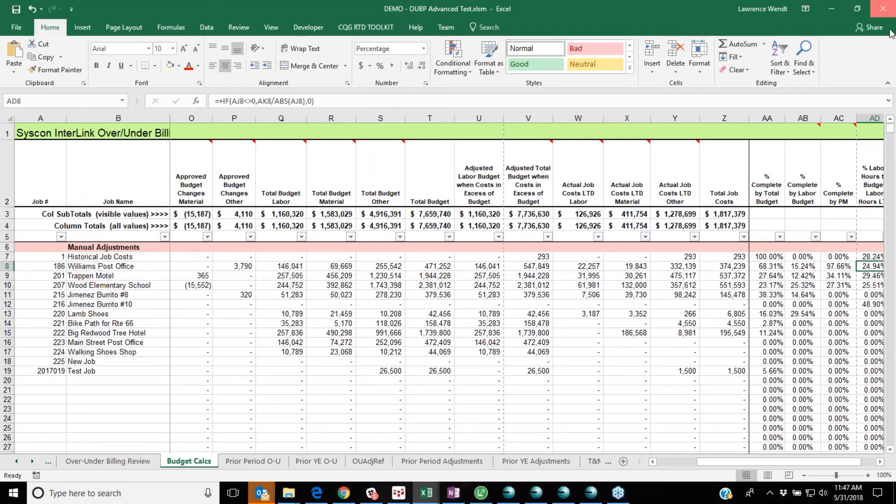
pyautogui.click(832, 8)
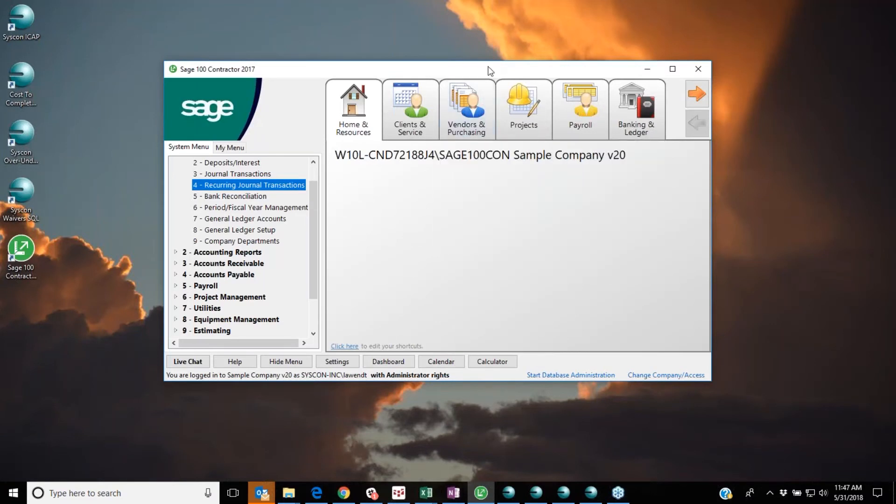
# Switch to the Syscon Cost to Complete Management Program.
pyautogui.moveTo(410, 127)
pyautogui.moveTo(409, 188)
pyautogui.click(30, 78)
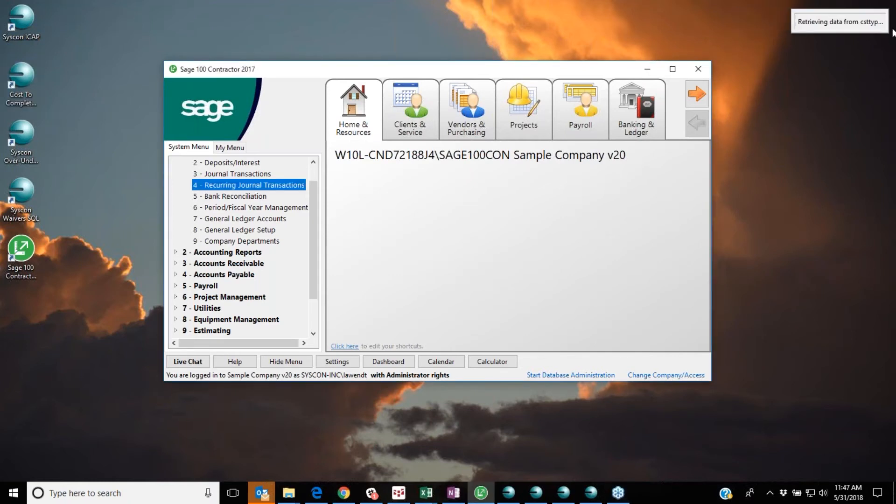
pyautogui.click(656, 115)
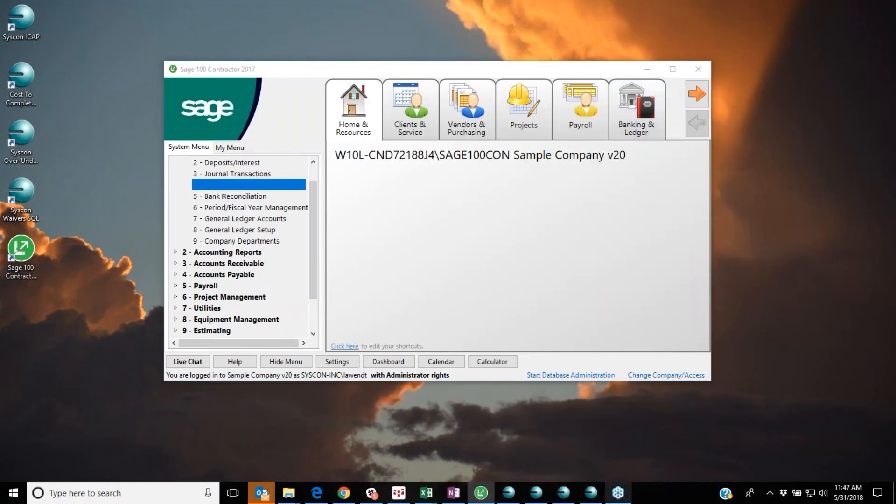
pyautogui.moveTo(561, 498)
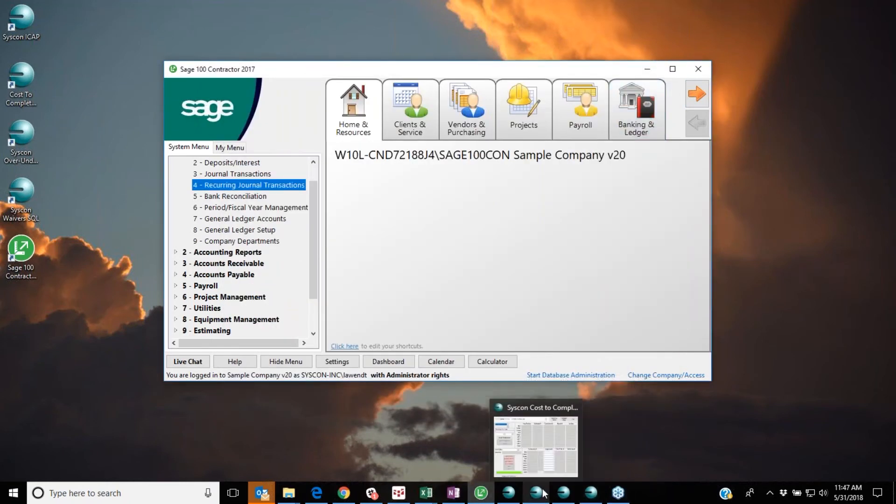
pyautogui.click(536, 493)
pyautogui.click(545, 444)
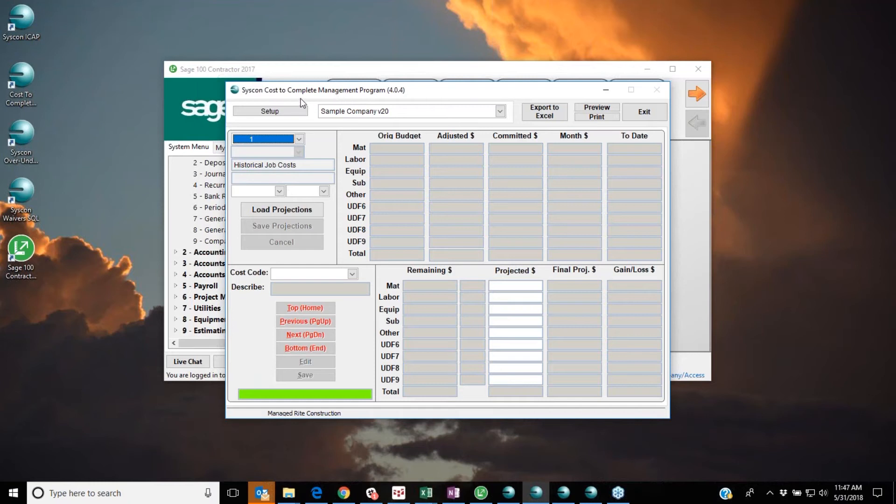
# Select job 186 Williams Post Office and set the projection period to 06-Jun 2015.
pyautogui.click(300, 139)
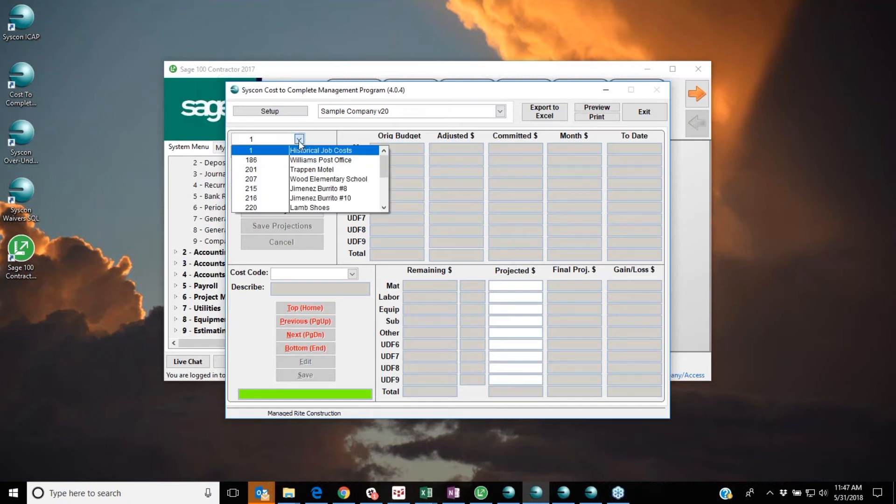
pyautogui.click(274, 160)
pyautogui.click(323, 191)
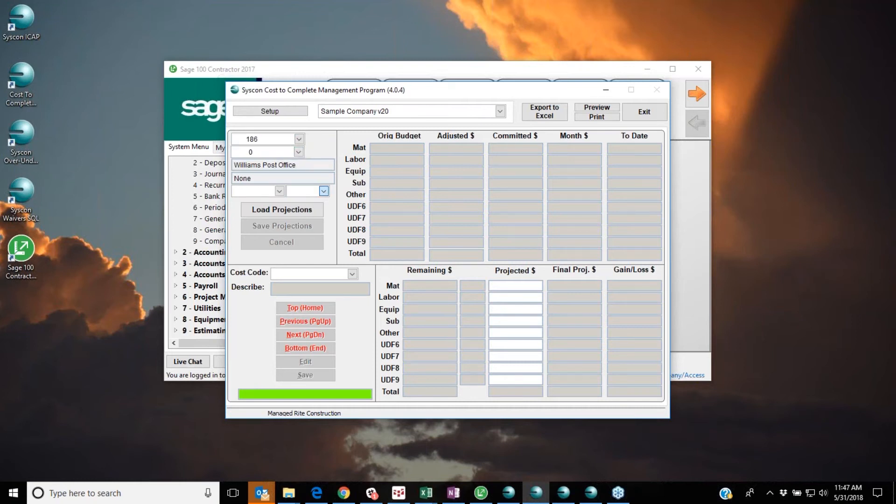
pyautogui.click(313, 251)
pyautogui.click(280, 192)
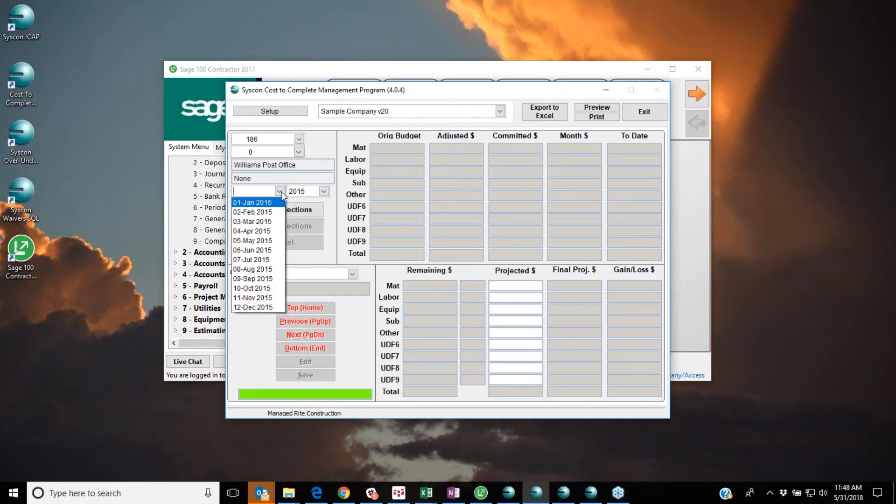
pyautogui.click(257, 250)
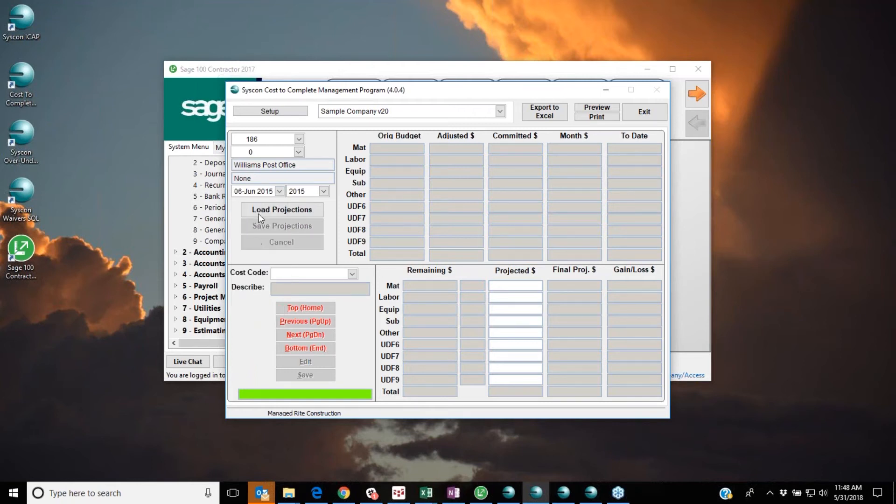
pyautogui.moveTo(372, 90); pyautogui.dragTo(360, 93)
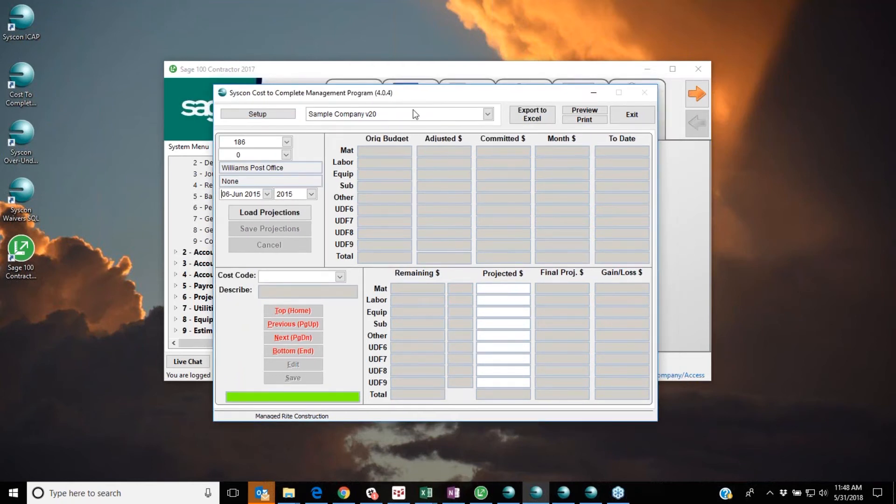
# Export the job to Excel using the template CCMP Template (general release v03K).xlsm.
pyautogui.click(538, 116)
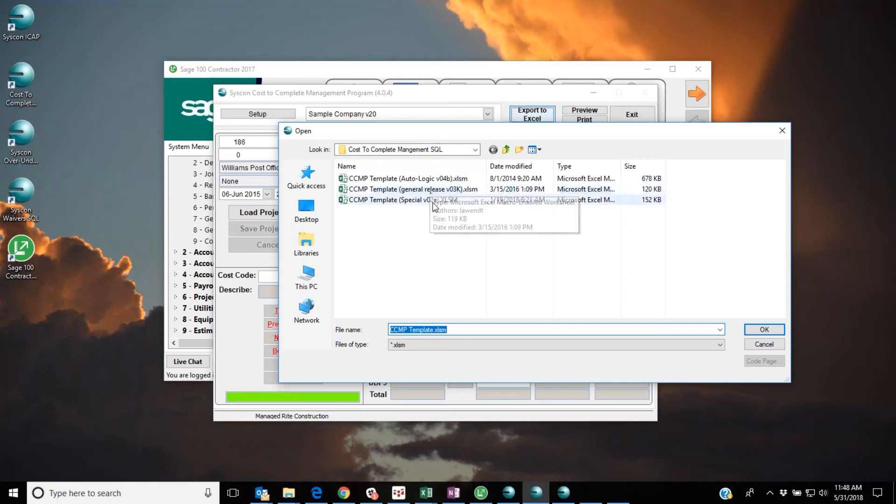
pyautogui.click(434, 191)
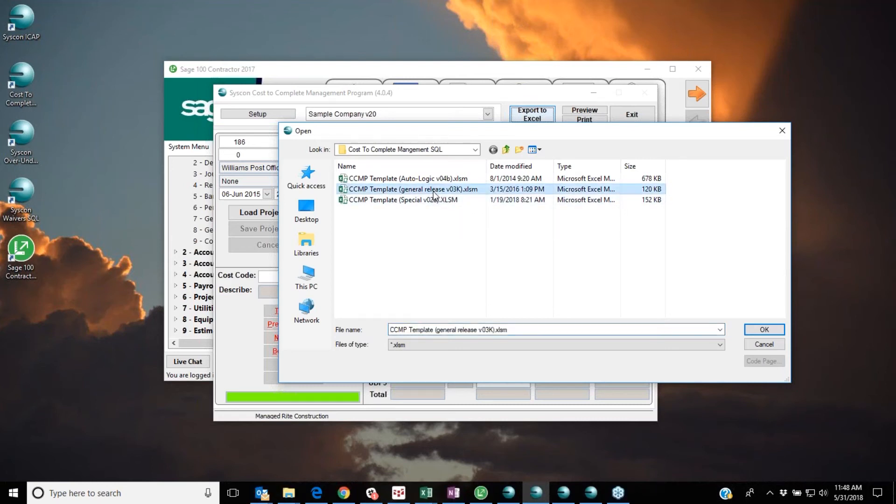
pyautogui.click(773, 335)
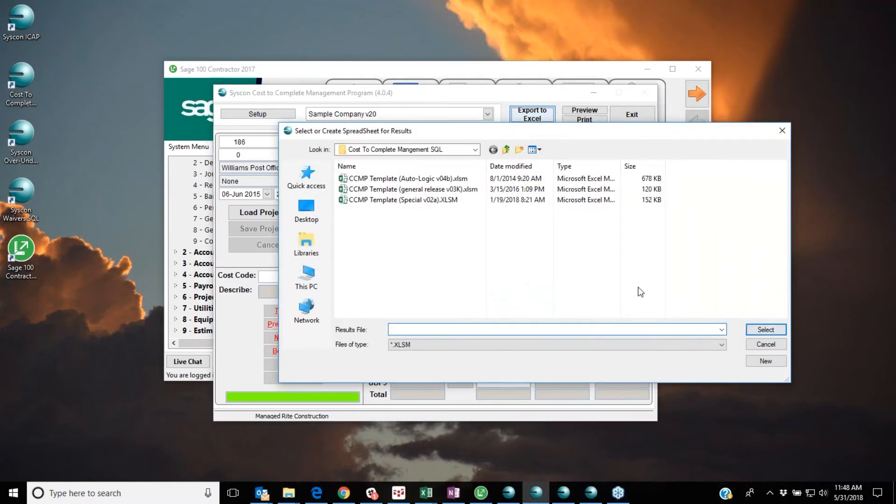
pyautogui.write('e:\\')
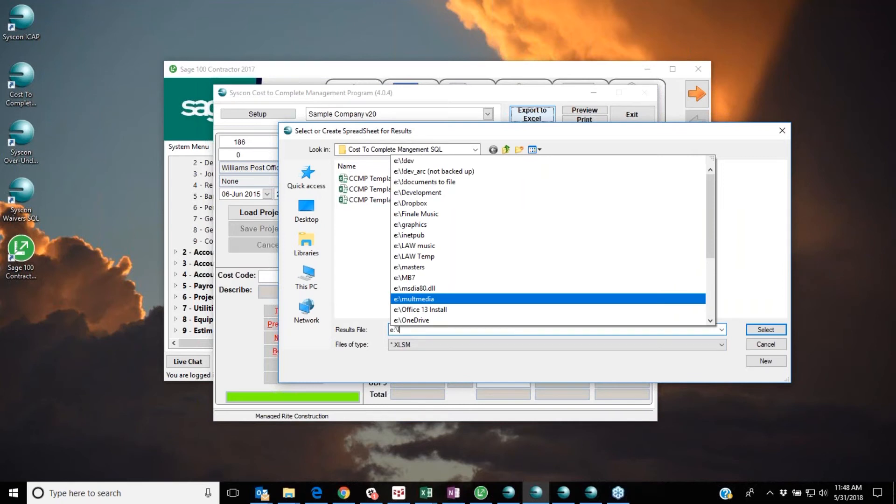
pyautogui.write('loa')
pyautogui.press('BackSpace')
pyautogui.press('BackSpace')
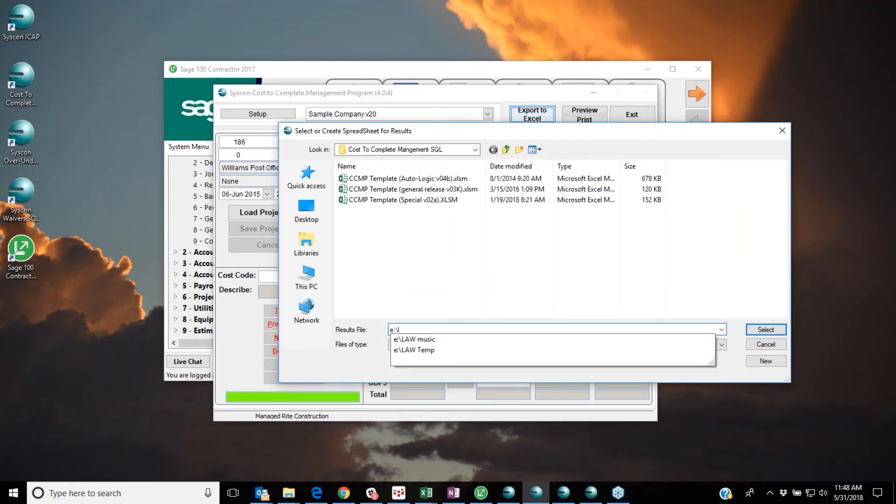
pyautogui.press('BackSpace')
pyautogui.press('BackSpace')
pyautogui.press('BackSpace')
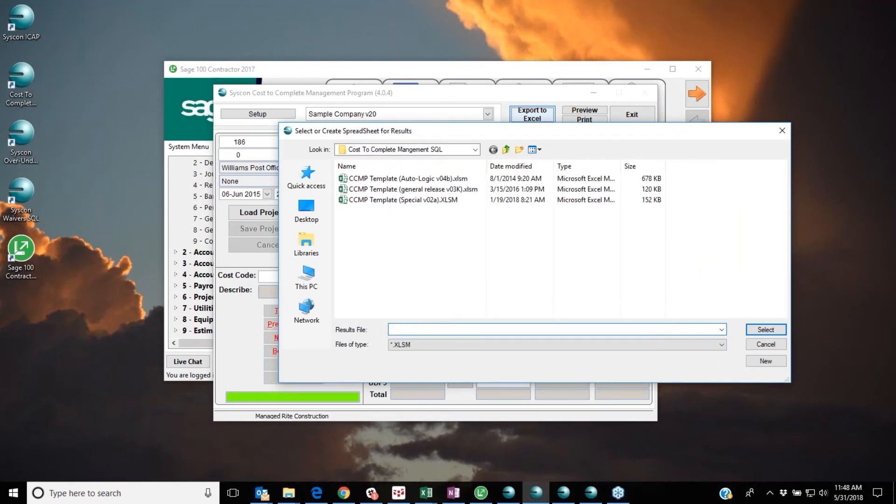
# Save the results spreadsheet as ccmep on the Desktop and show the exported workbook maximized in Excel.
pyautogui.click(304, 215)
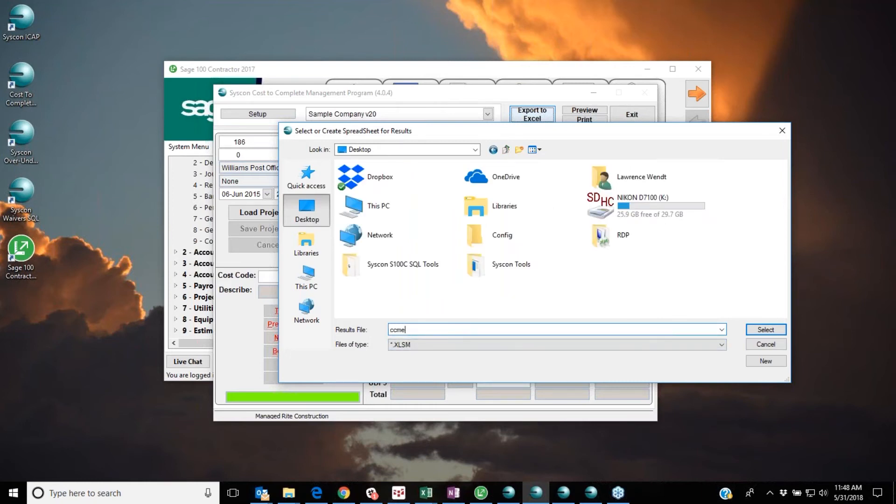
pyautogui.press('Return')
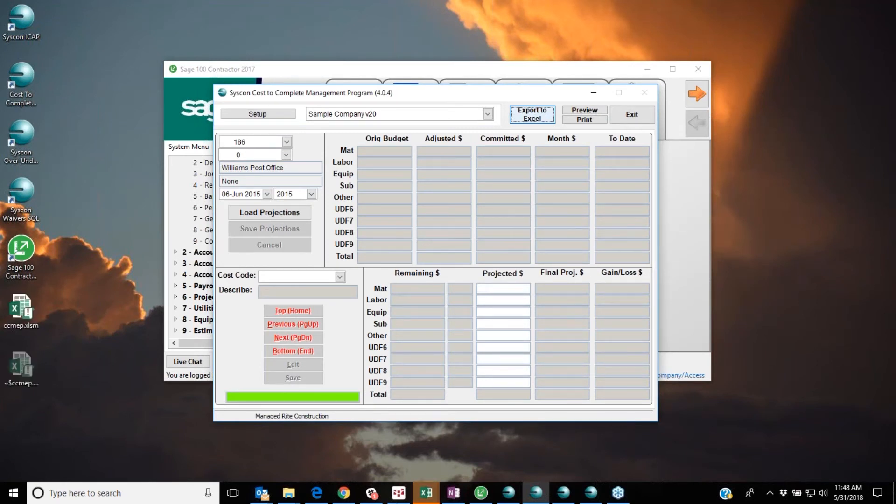
pyautogui.click(426, 494)
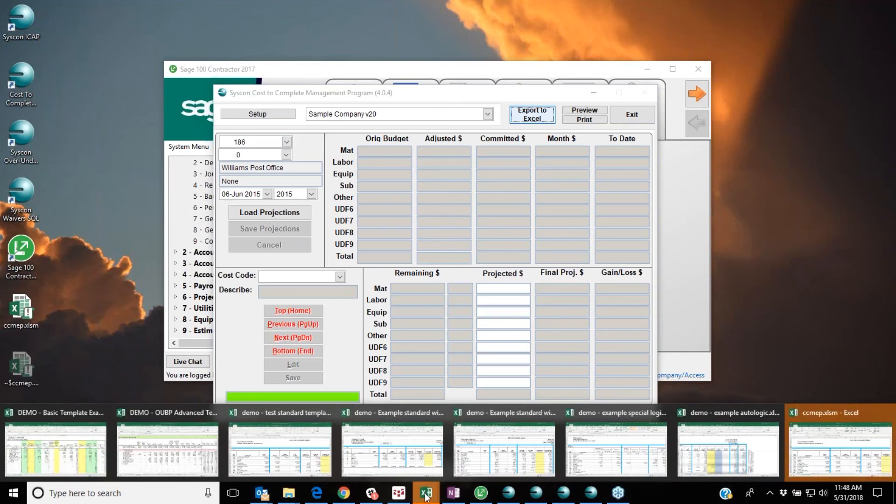
pyautogui.click(866, 450)
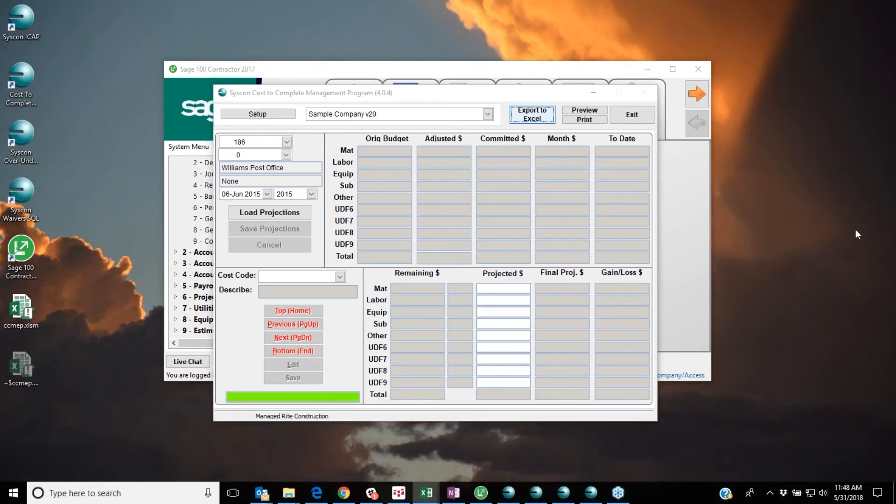
pyautogui.moveTo(895, 9); pyautogui.dragTo(448, 39)
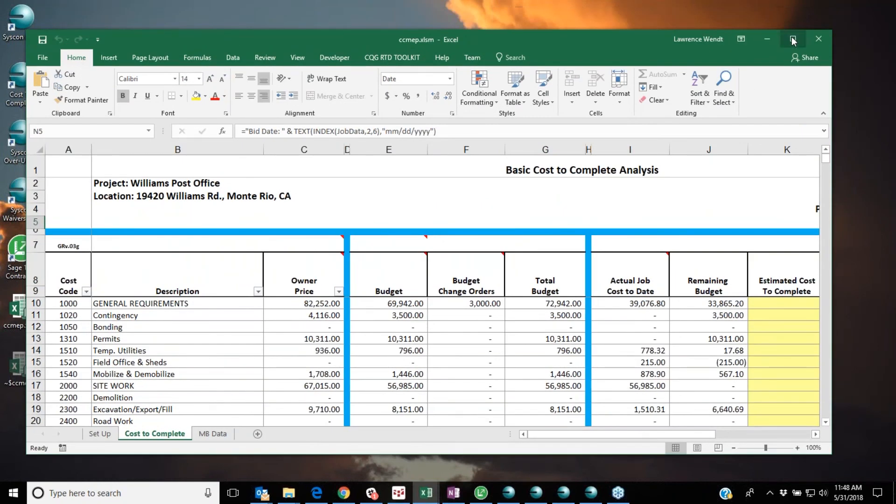
pyautogui.click(793, 39)
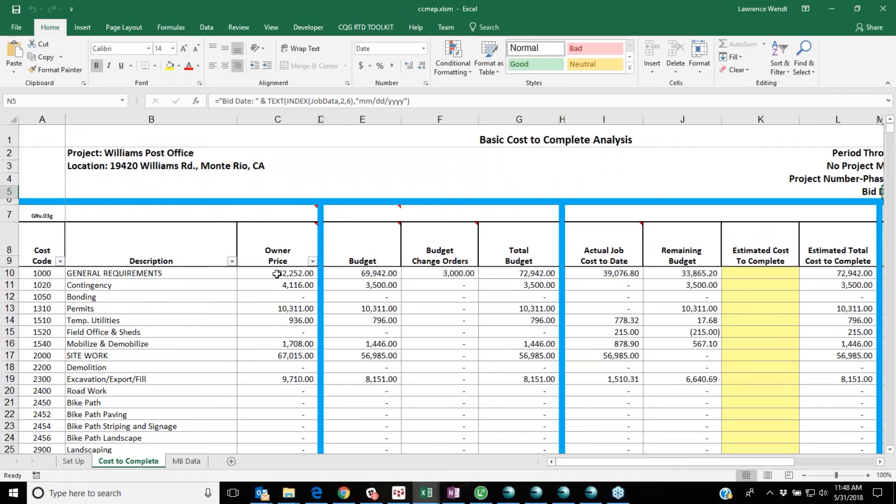
# Examine the description, owner price, remaining budget and estimated cost columns on the Cost to Complete sheet.
pyautogui.click(306, 285)
pyautogui.press('Up')
pyautogui.press('Left')
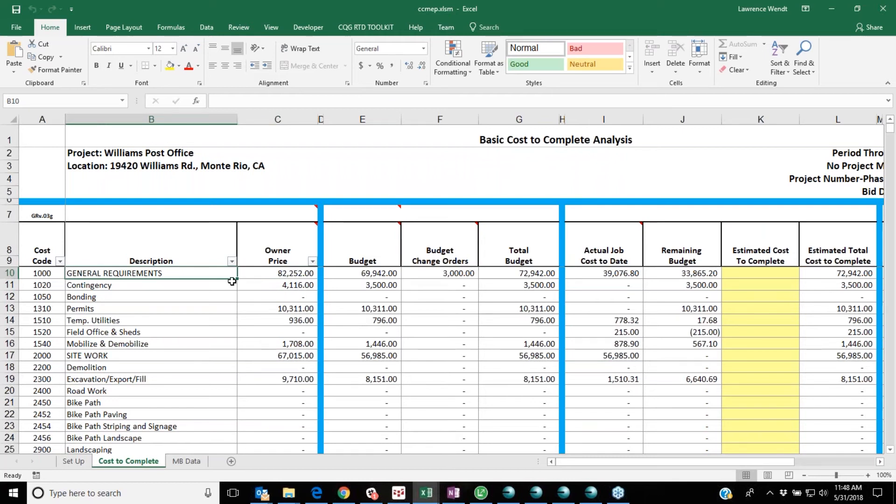
pyautogui.click(274, 282)
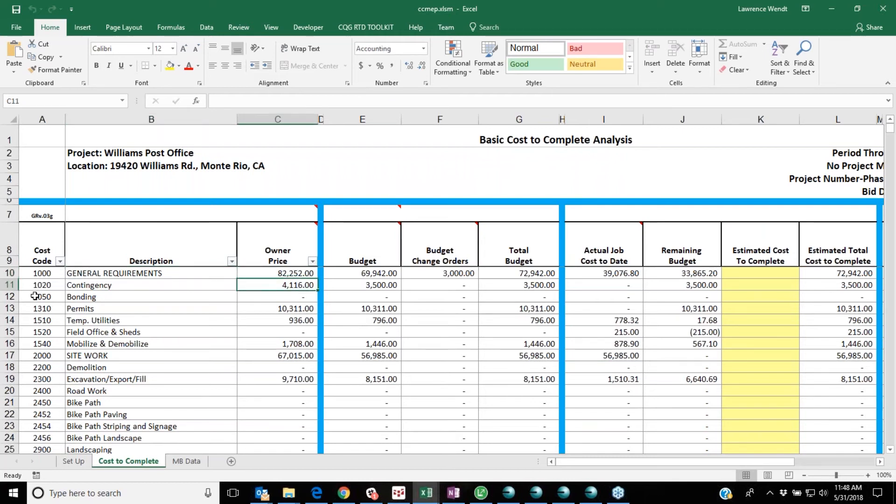
pyautogui.click(748, 274)
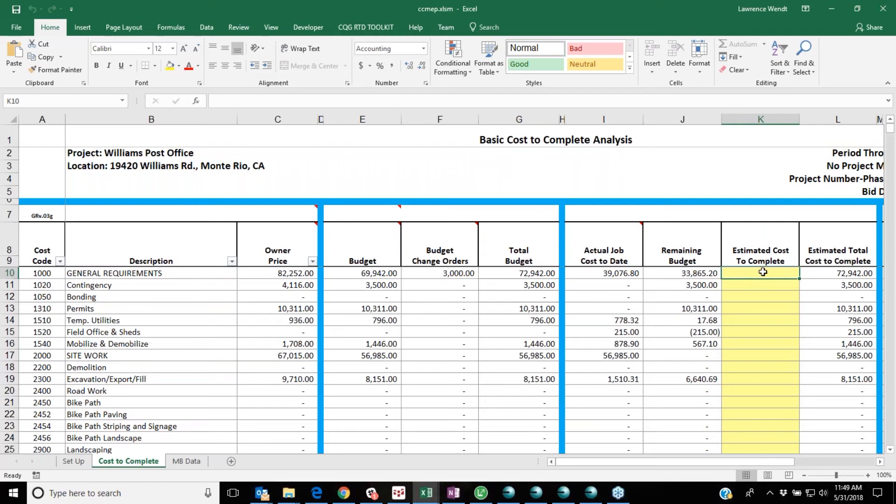
pyautogui.click(697, 271)
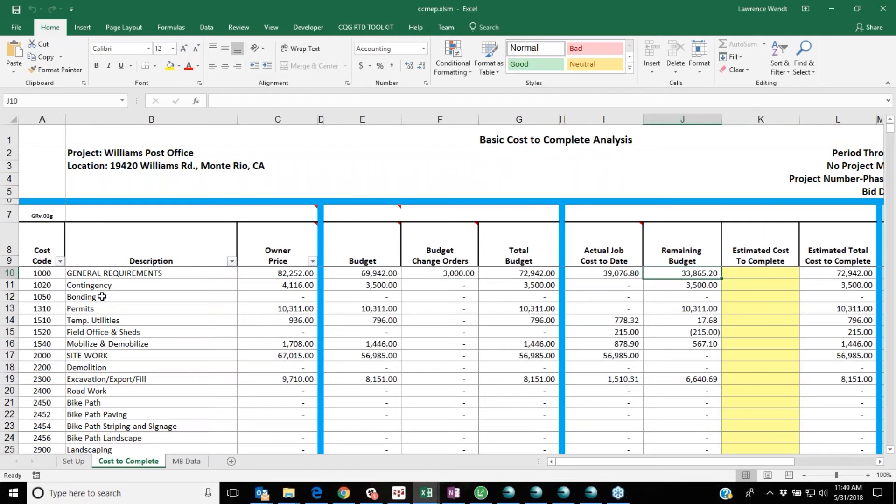
# Set the estimated cost to complete for General Requirements (cost code 1000) to 15000.
pyautogui.click(771, 279)
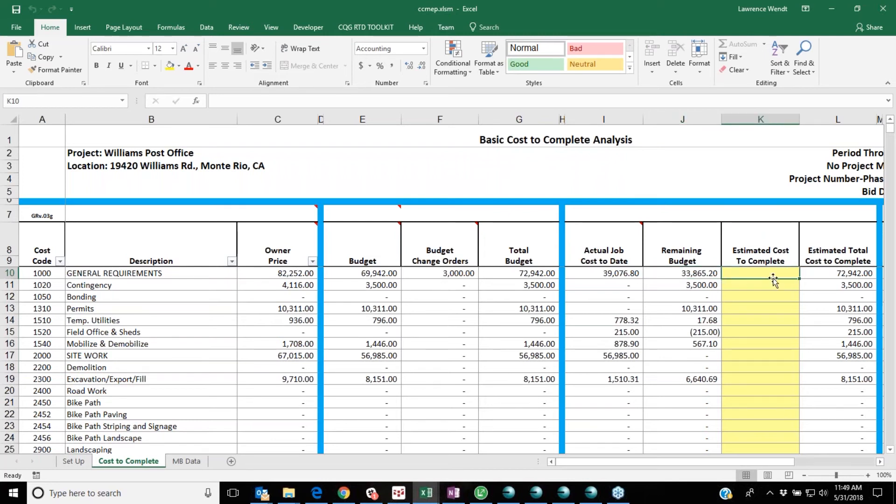
pyautogui.write('15000')
pyautogui.press('Return')
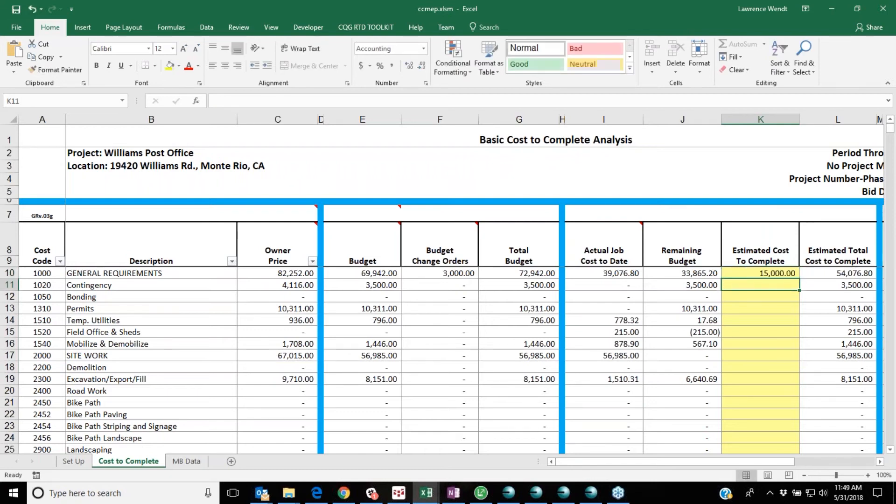
# Set the estimated cost to complete for Temp. Utilities (cost code 1510) to 1000.
pyautogui.moveTo(767, 462); pyautogui.dragTo(786, 462)
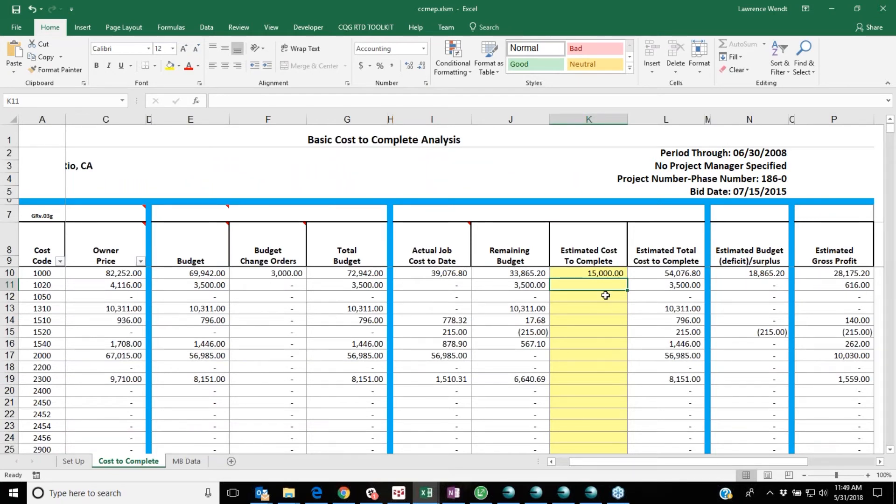
pyautogui.click(591, 308)
pyautogui.click(597, 321)
pyautogui.write('1000')
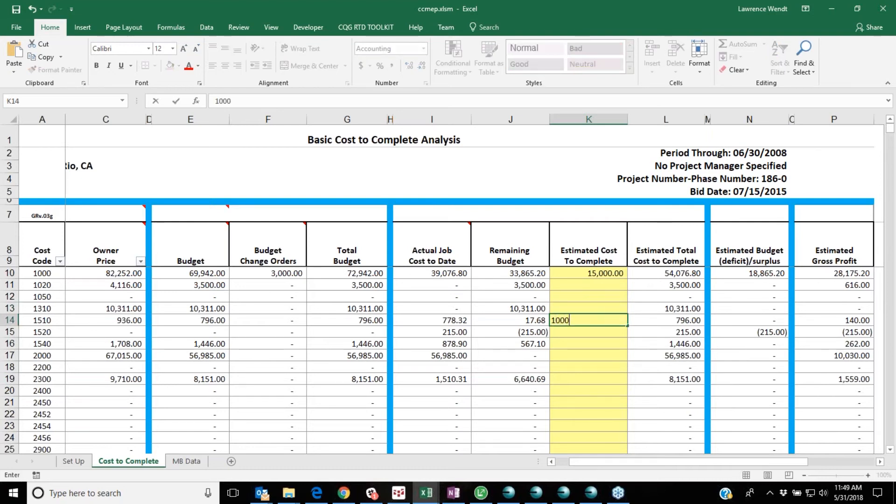
pyautogui.press('Return')
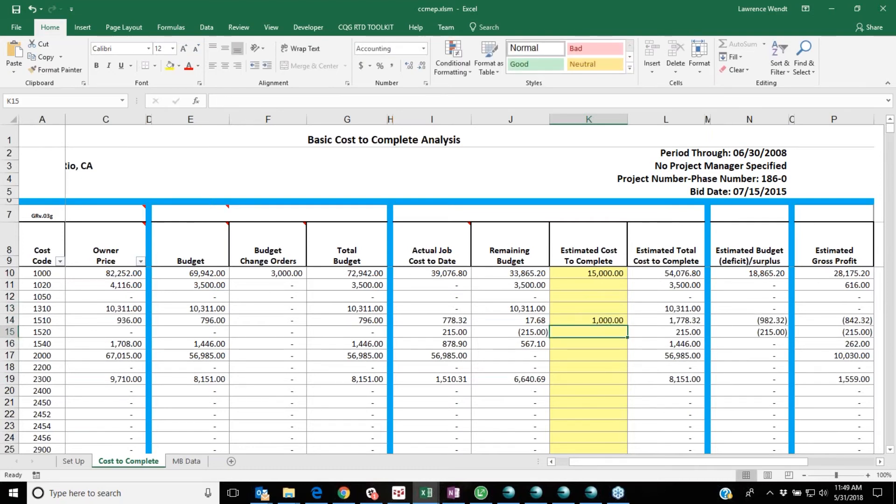
# Try to filter the blank rows out of the Cost Code column.
pyautogui.moveTo(643, 464); pyautogui.dragTo(505, 453)
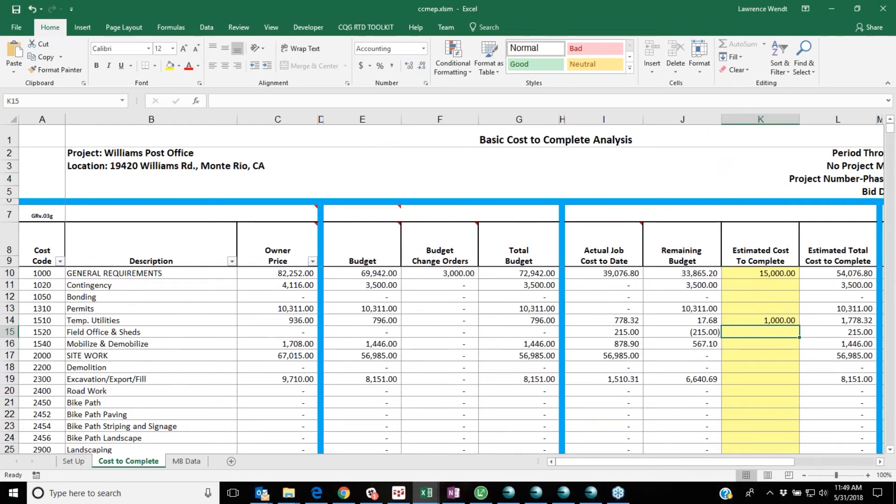
pyautogui.moveTo(892, 129); pyautogui.dragTo(890, 151)
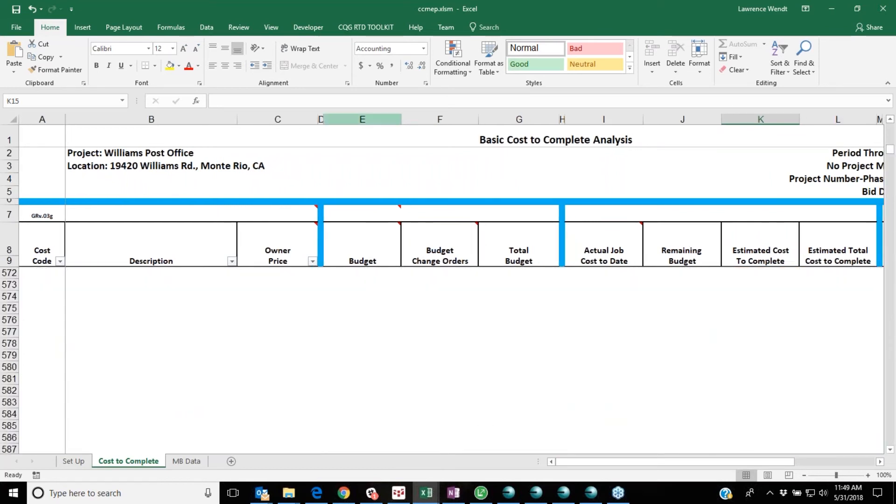
pyautogui.click(60, 261)
pyautogui.moveTo(140, 148); pyautogui.dragTo(141, 212)
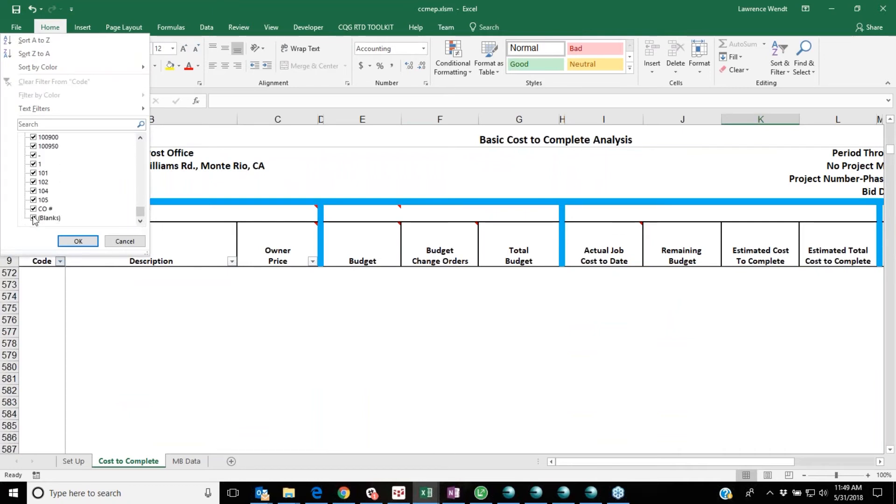
pyautogui.click(75, 240)
# Filter the blank rows out of the Cost Code column and select the Estimated Cost To Complete total.
pyautogui.scroll(13, 297, 320)
pyautogui.scroll(20, 334, 318)
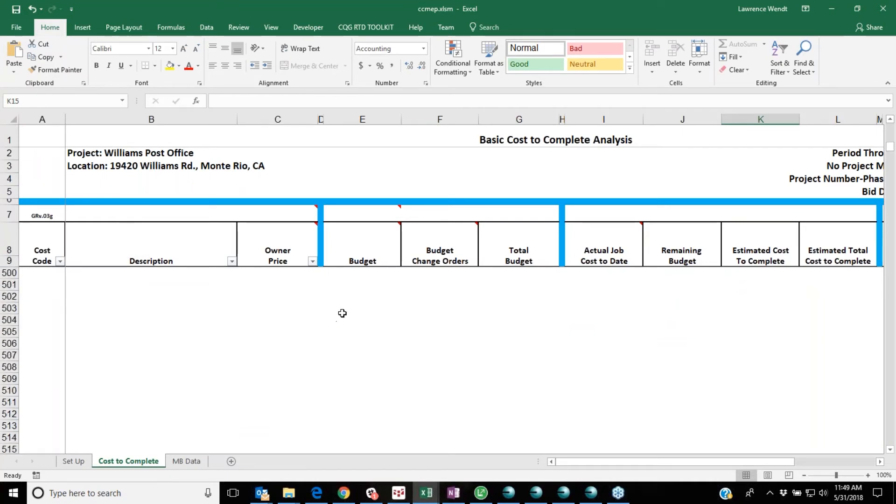
pyautogui.moveTo(892, 146); pyautogui.dragTo(892, 137)
pyautogui.scroll(2, 628, 340)
pyautogui.scroll(-20, 628, 340)
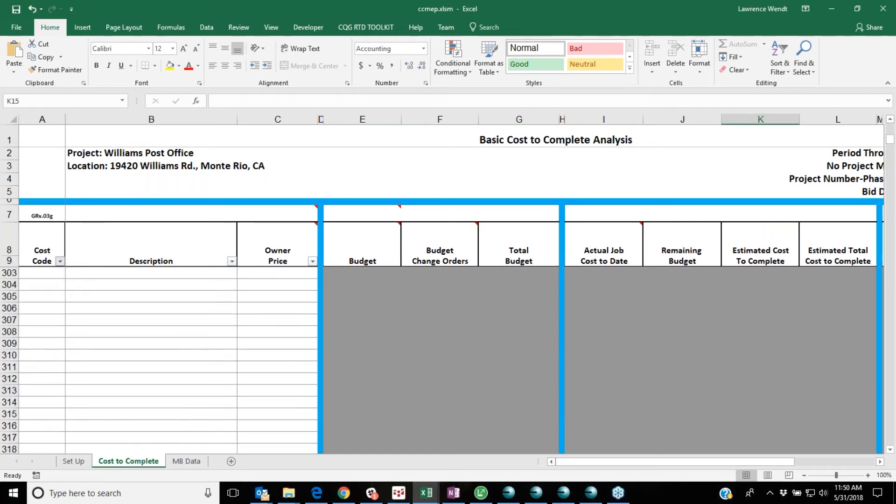
pyautogui.click(60, 261)
pyautogui.moveTo(141, 148); pyautogui.dragTo(140, 213)
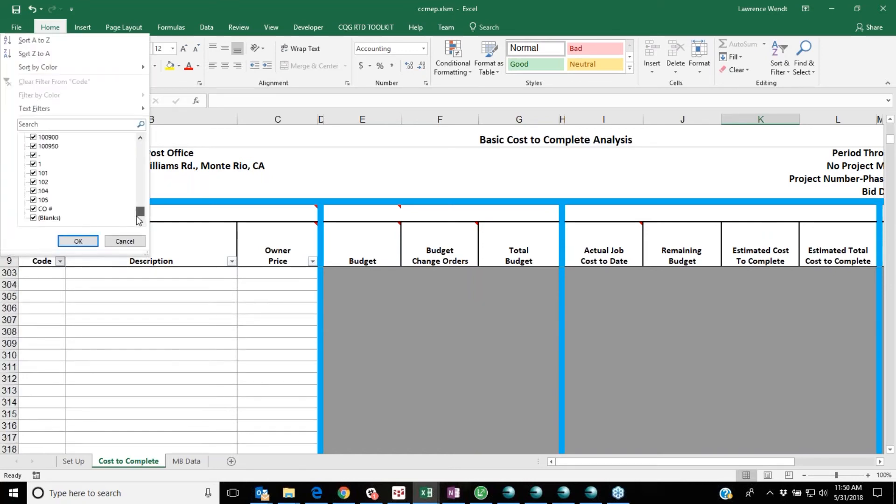
pyautogui.click(33, 218)
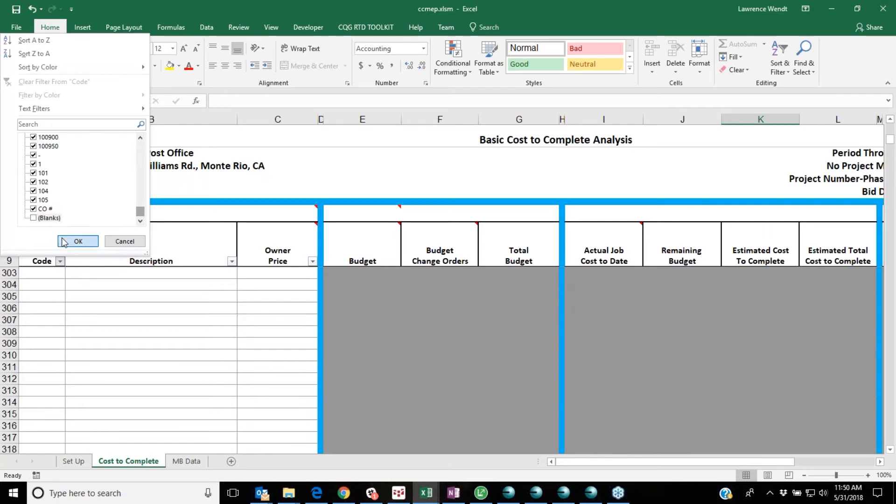
pyautogui.click(78, 241)
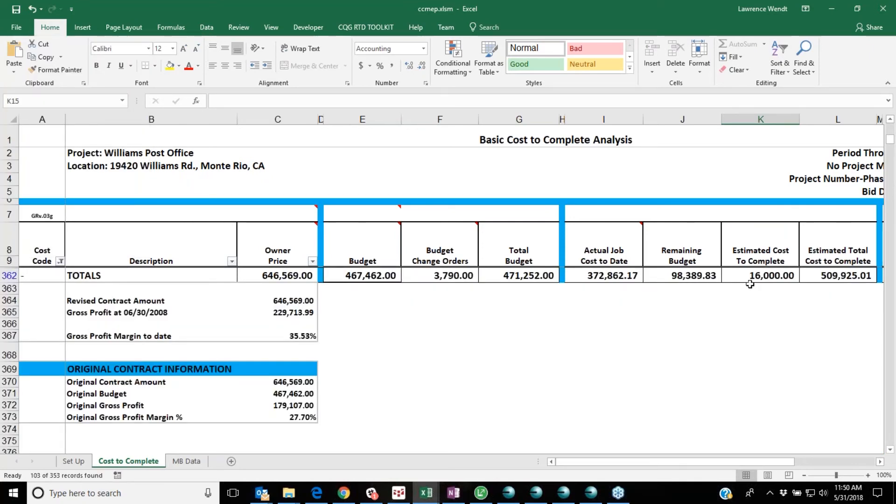
pyautogui.click(750, 275)
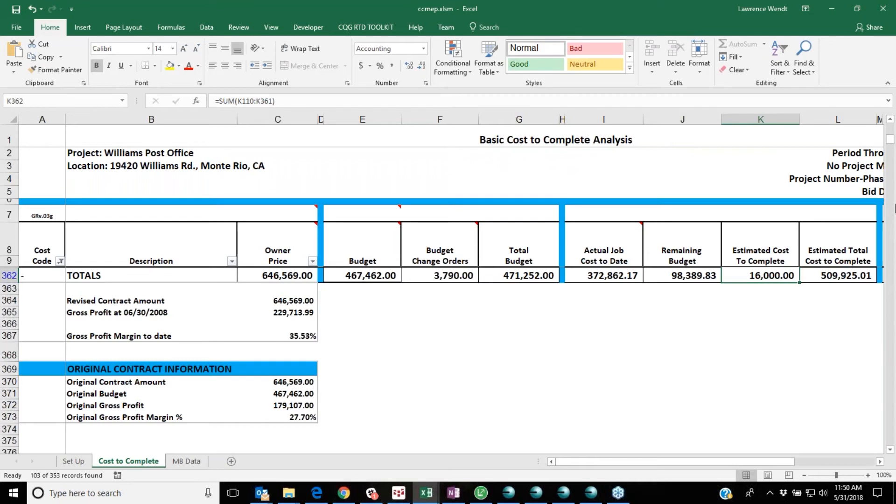
# Switch to the cost type summary example workbook and review its Cost to Complete and Cost To Complete by Cost Type sheets.
pyautogui.click(884, 13)
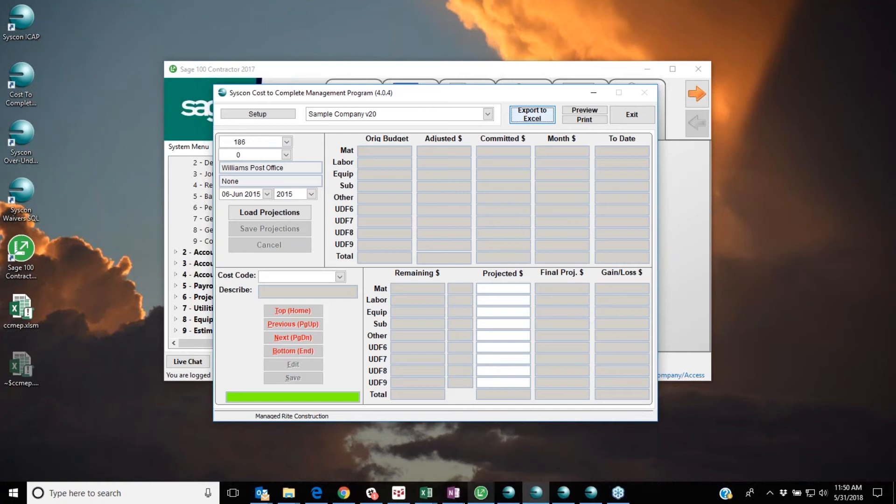
pyautogui.moveTo(433, 500)
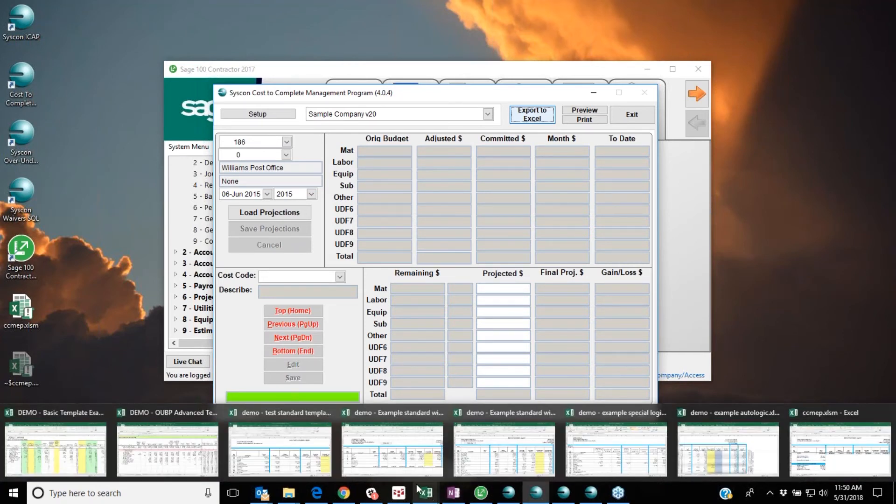
pyautogui.moveTo(405, 465)
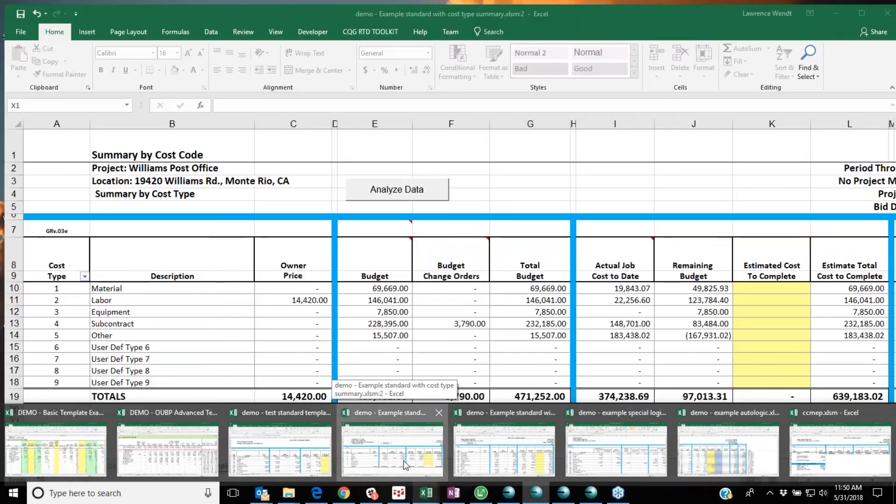
pyautogui.click(406, 464)
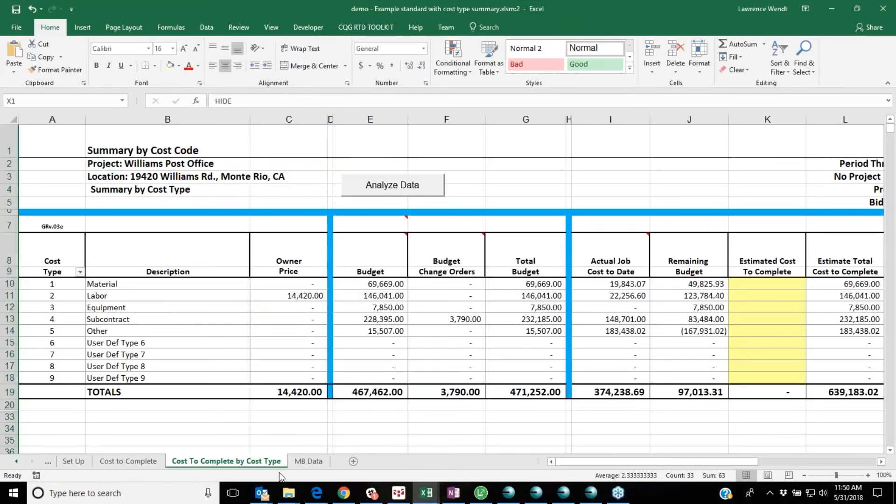
pyautogui.click(135, 462)
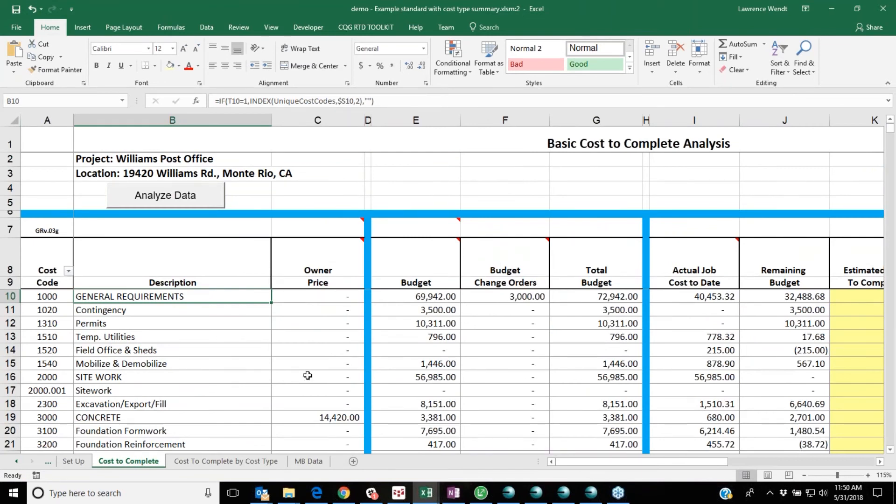
pyautogui.moveTo(576, 464); pyautogui.dragTo(600, 462)
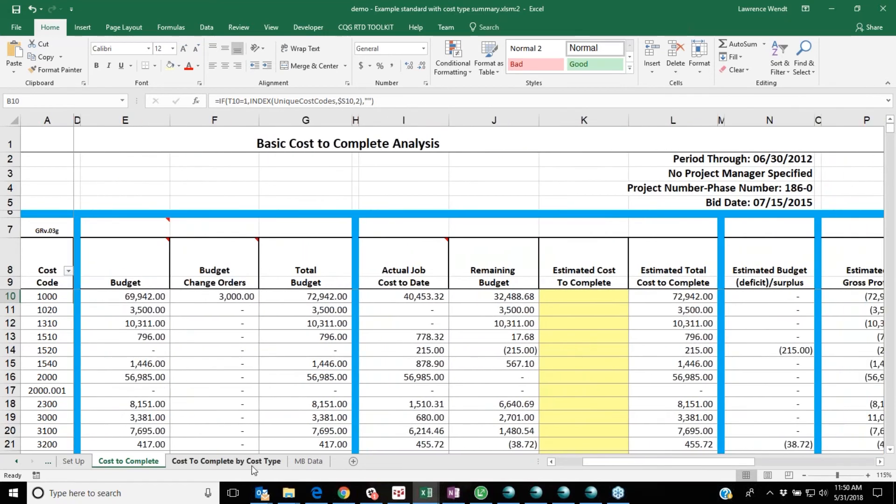
pyautogui.click(251, 466)
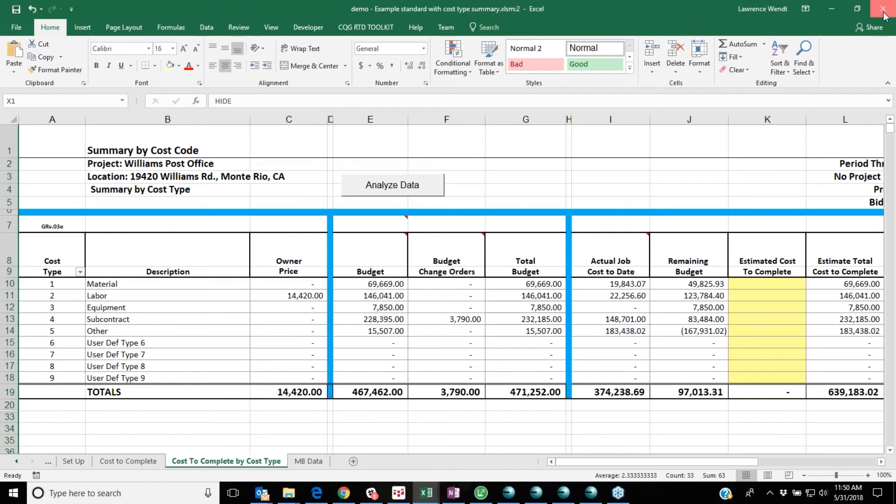
pyautogui.click(839, 7)
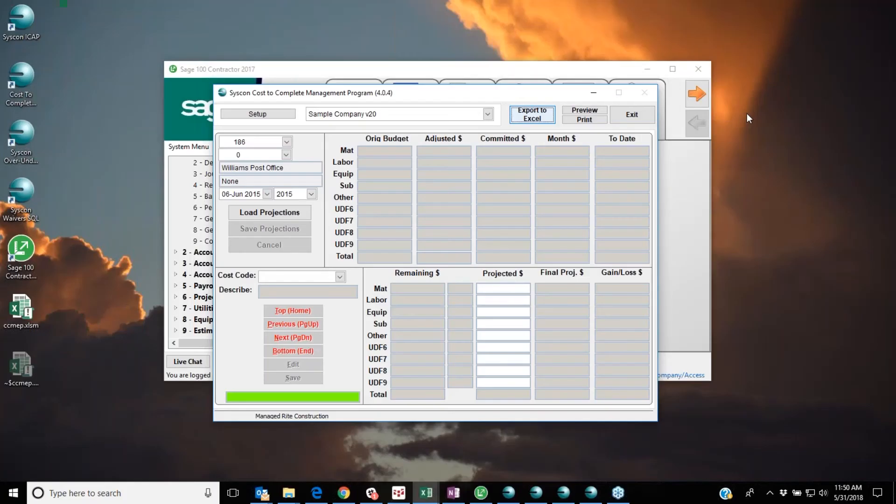
# Switch to the demo - example autologic.xlsm workbook and examine the cost type, vendor and subcontract columns by cost code.
pyautogui.click(425, 493)
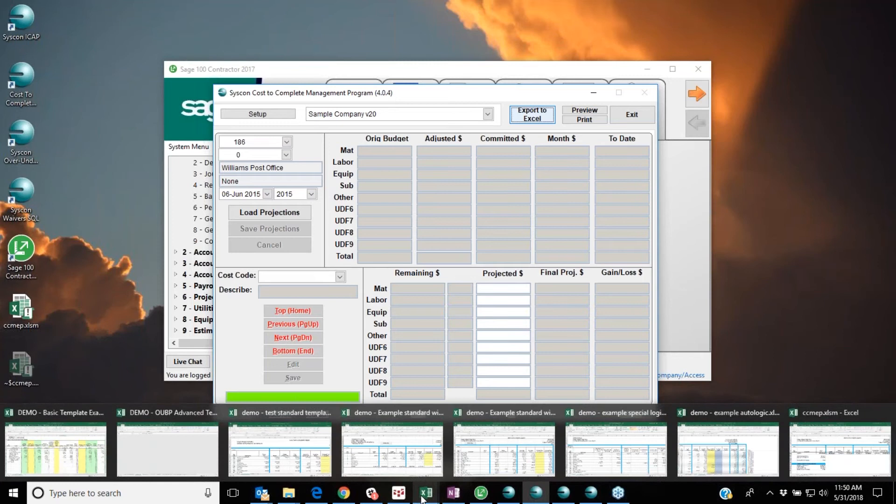
pyautogui.moveTo(407, 458)
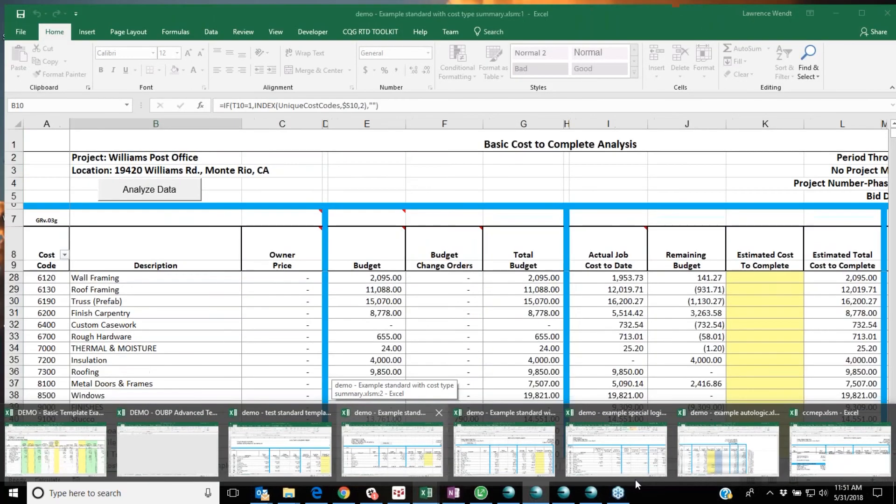
pyautogui.click(678, 465)
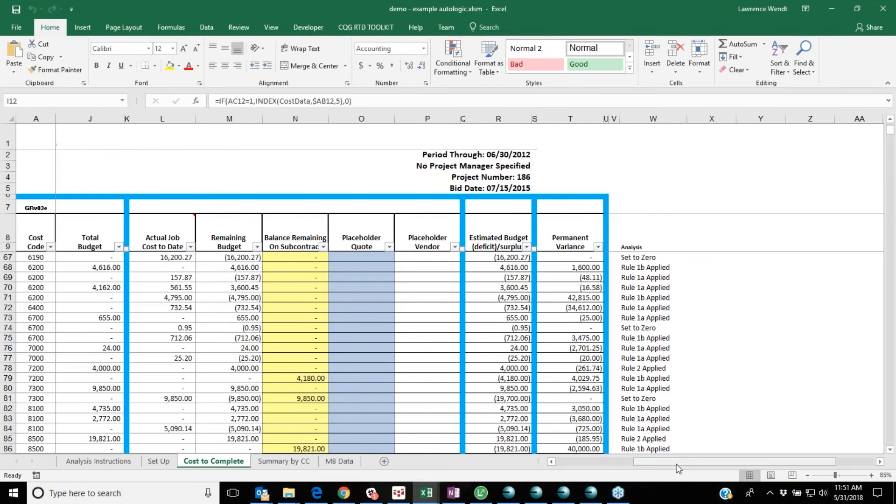
pyautogui.moveTo(676, 465); pyautogui.dragTo(559, 461)
pyautogui.scroll(-1, 162, 281)
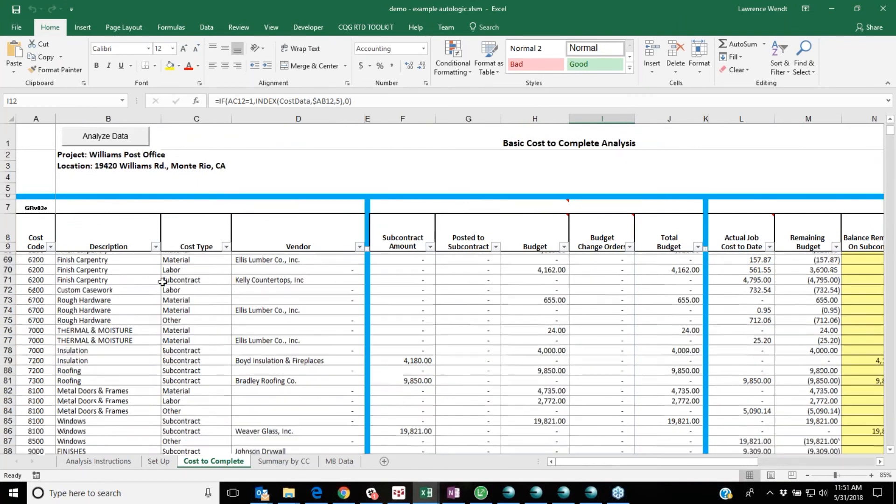
pyautogui.scroll(2, 220, 288)
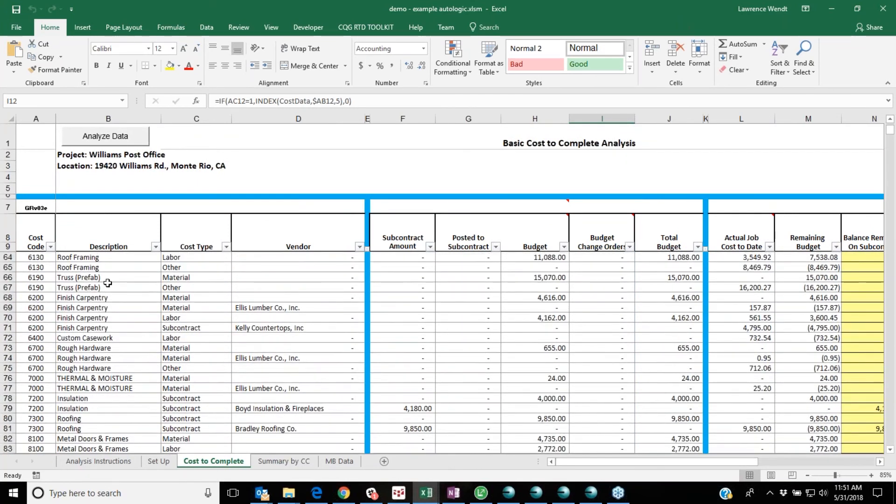
pyautogui.scroll(10, 108, 282)
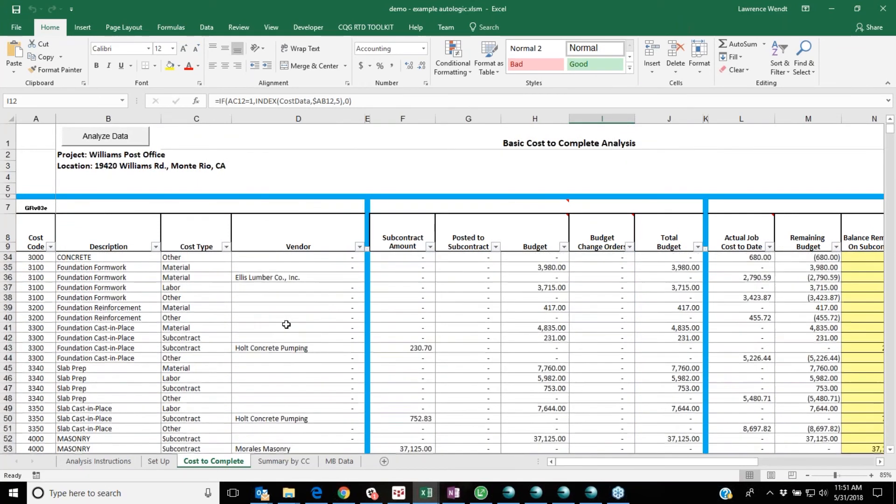
pyautogui.scroll(3, 85, 280)
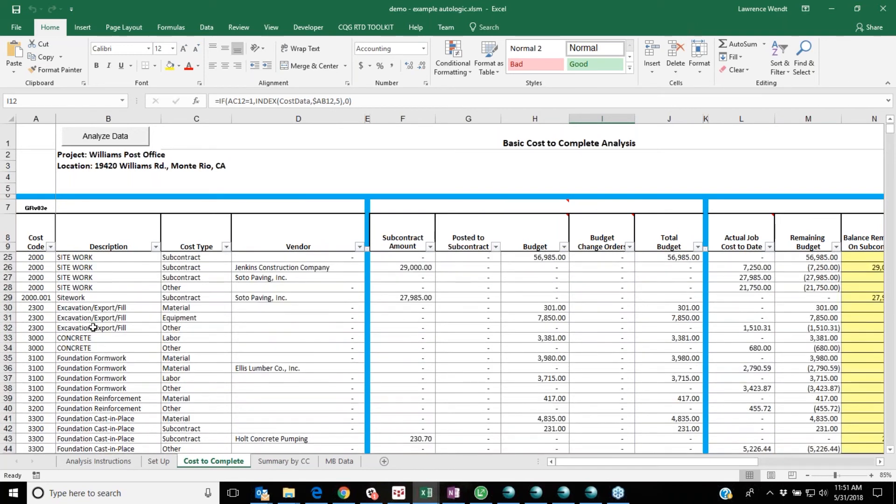
# Review the Permanent Variance and Analysis columns, checking the analysis rule for Sitework (cost code 2000.001).
pyautogui.moveTo(618, 460); pyautogui.dragTo(647, 465)
pyautogui.moveTo(747, 464); pyautogui.dragTo(776, 467)
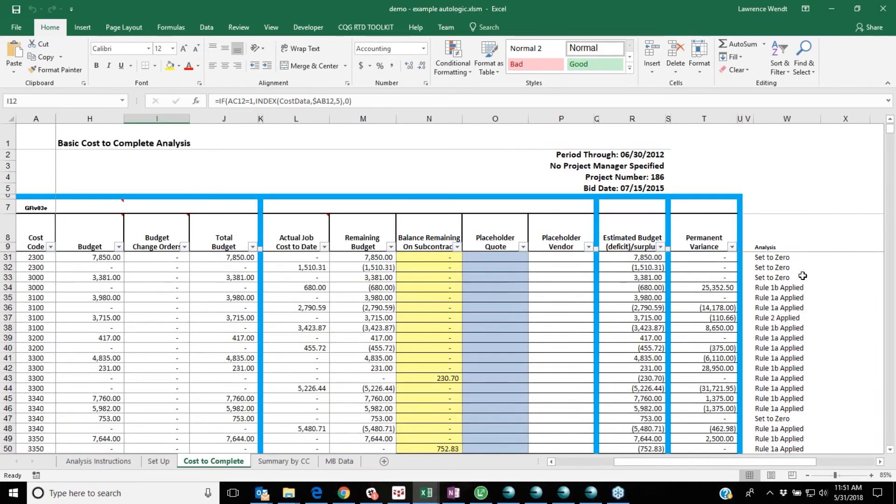
pyautogui.scroll(1, 803, 276)
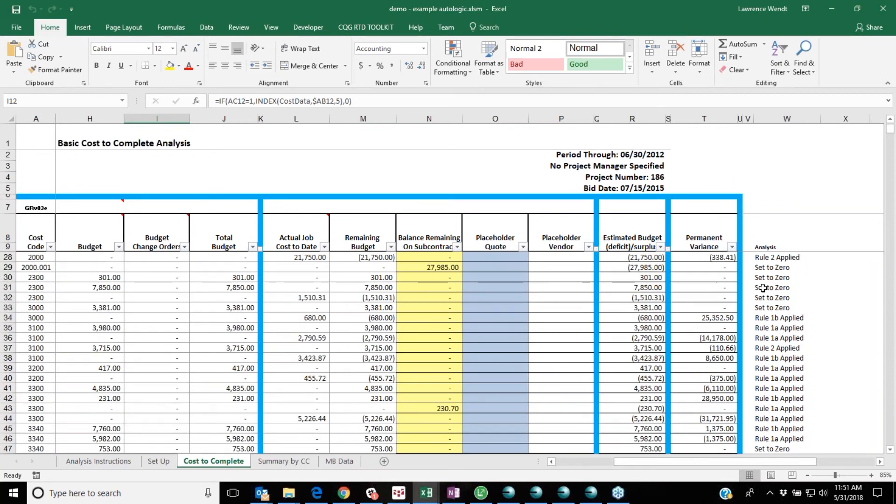
pyautogui.click(784, 268)
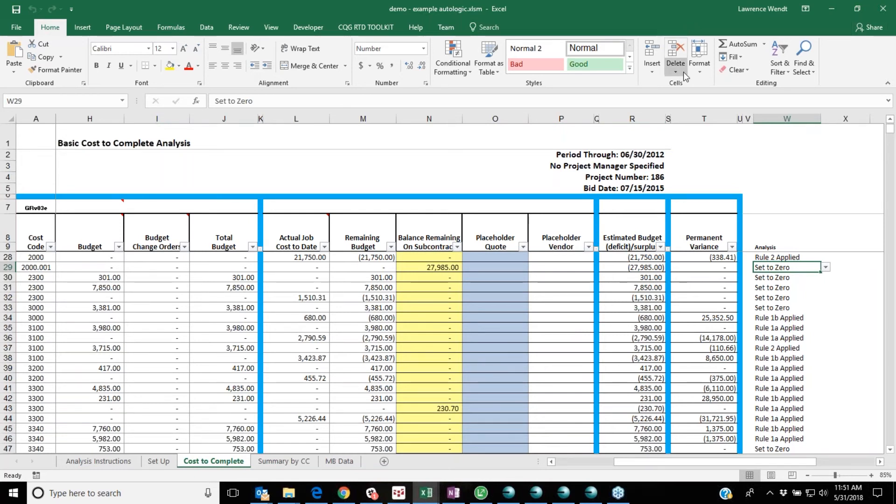
# Switch to the Syscon Cost to Complete Management Program, load the 06-Jun 2015 projections for job 186 and select cost code 1000.000.
pyautogui.click(831, 9)
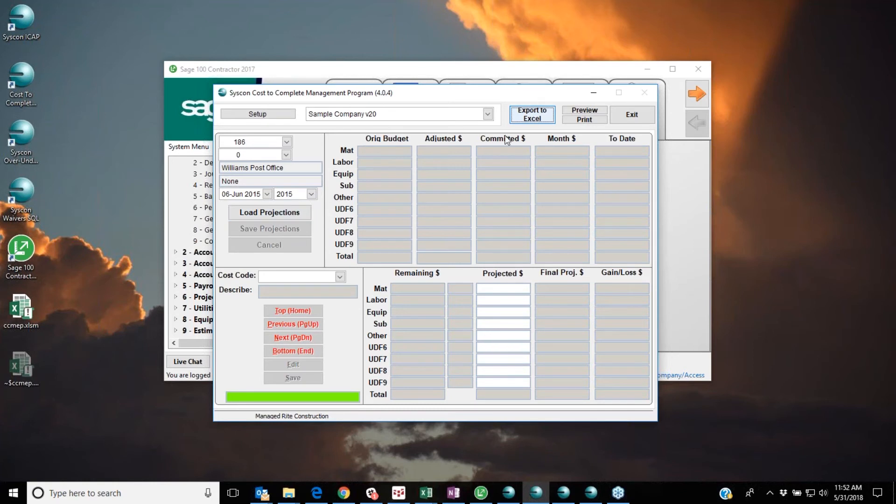
pyautogui.click(275, 212)
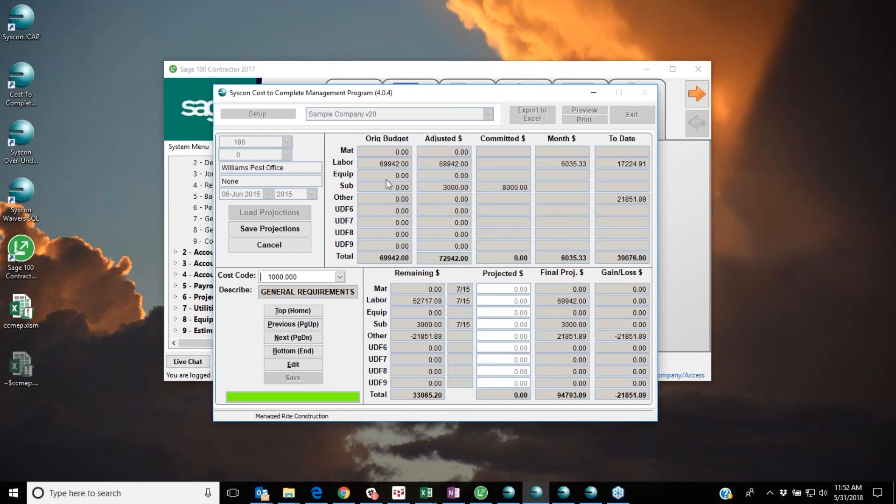
pyautogui.moveTo(263, 277); pyautogui.dragTo(303, 277)
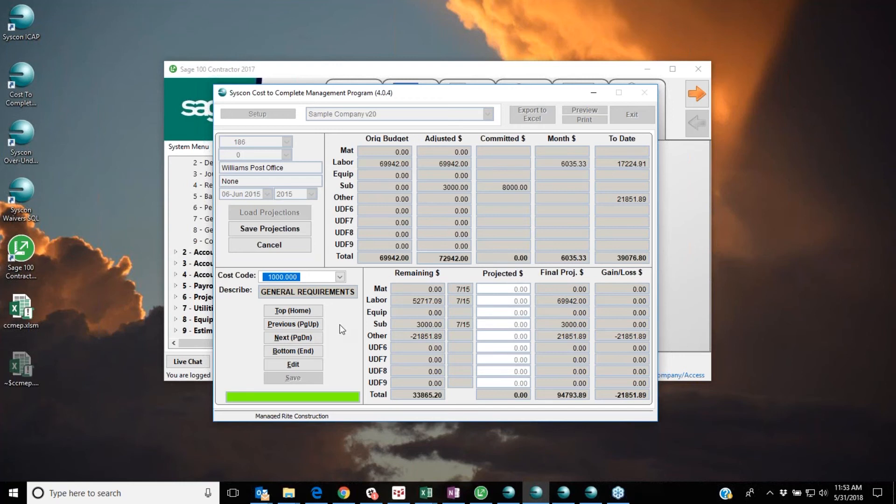
# Set the projected Labor cost for General Requirements (cost code 1000.000) to 50000 and save the projections.
pyautogui.click(310, 365)
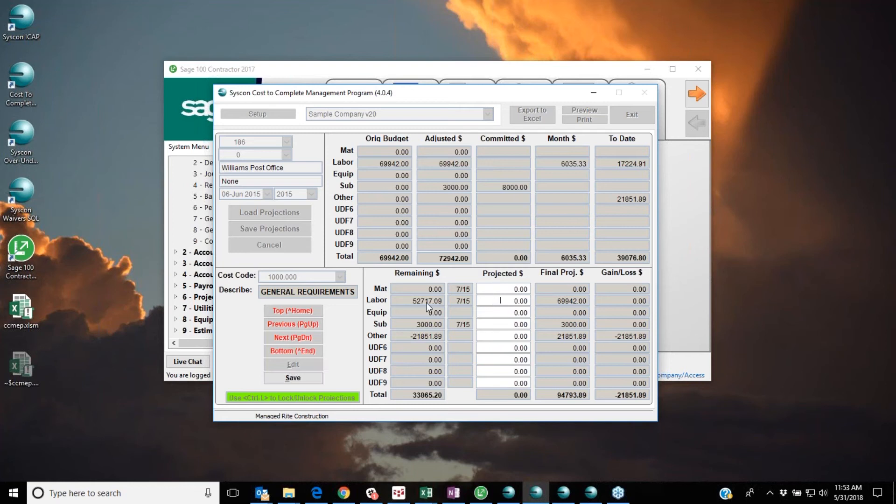
pyautogui.moveTo(490, 298); pyautogui.dragTo(548, 301)
pyautogui.write('50000')
pyautogui.click(501, 312)
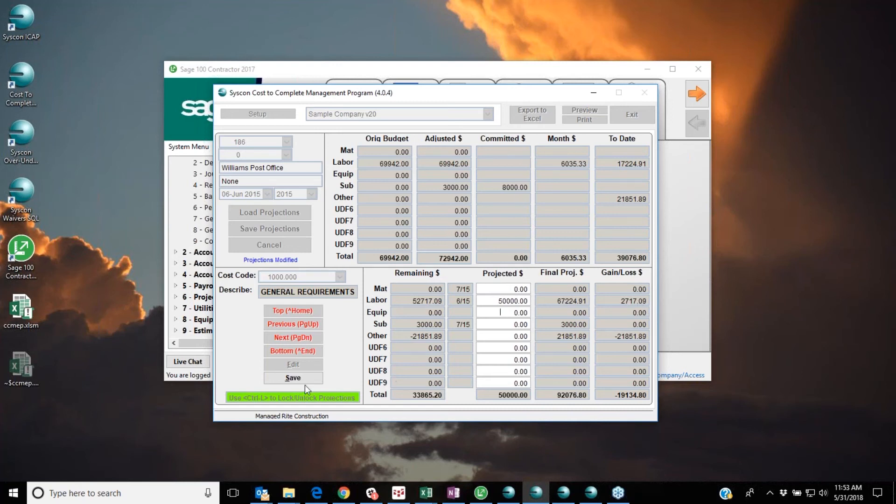
pyautogui.click(293, 378)
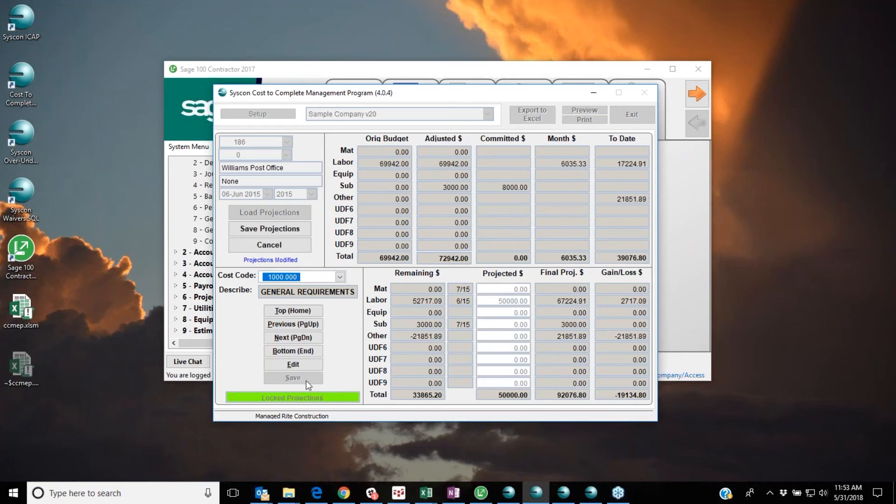
pyautogui.click(280, 229)
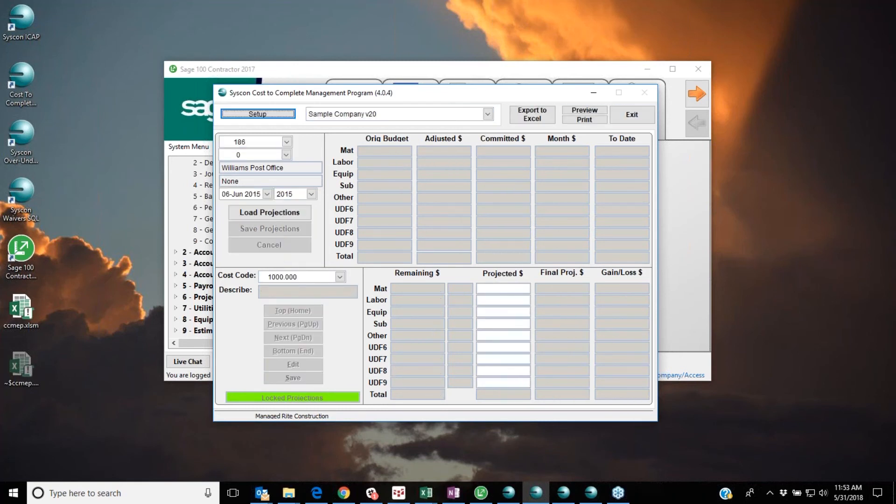
# Preview the Monthly Cost to Complete Report for Williams Post Office and close the preview.
pyautogui.click(601, 114)
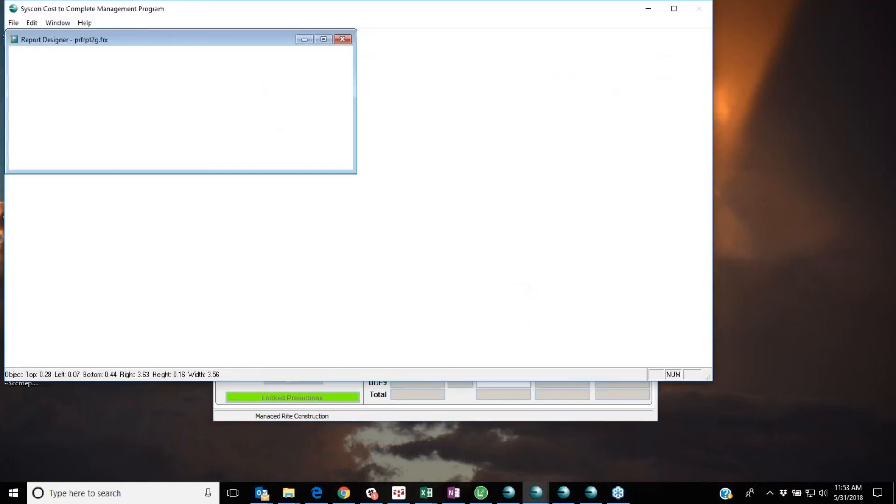
pyautogui.click(323, 39)
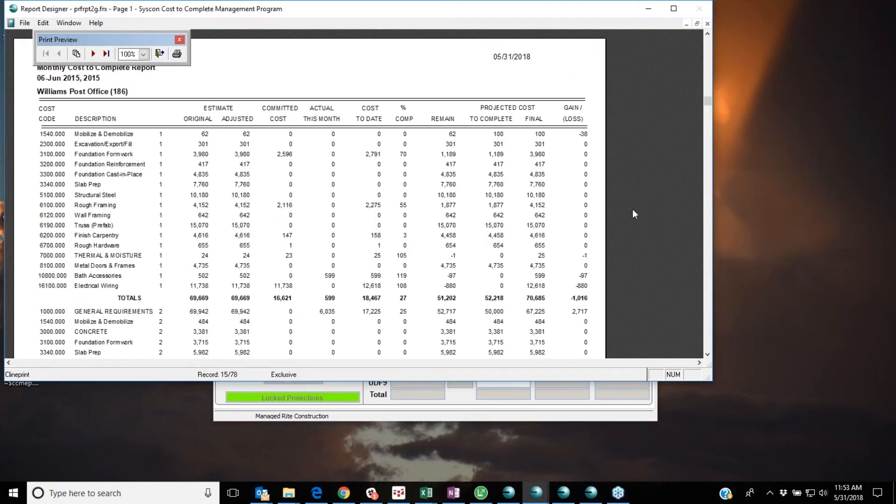
pyautogui.click(159, 53)
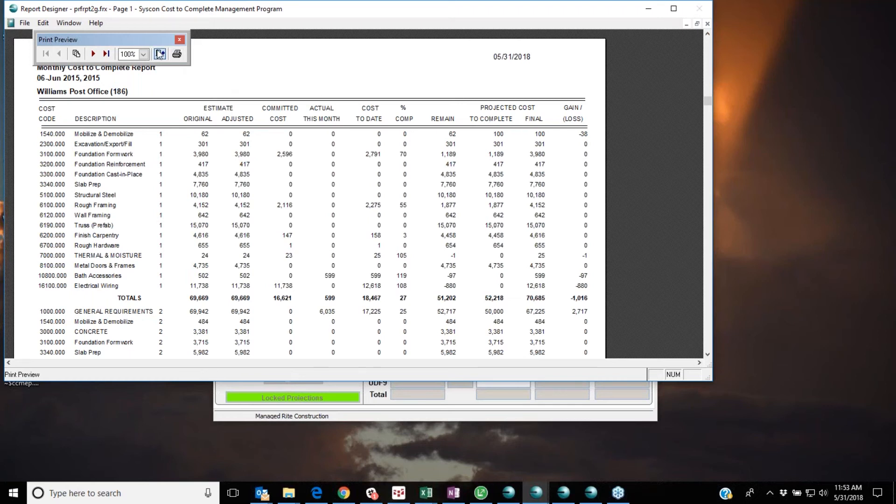
pyautogui.click(163, 53)
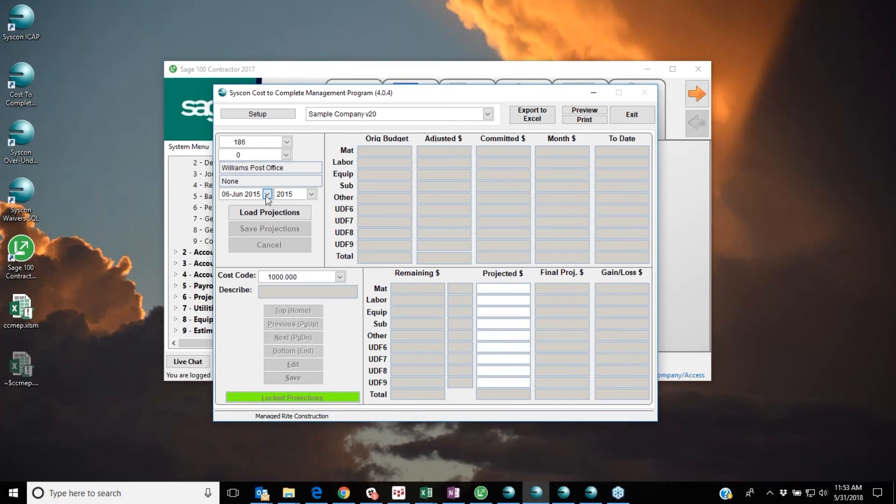
# Load the 07-Jul 2015 projections for job 186 and open cost code 1000.000 (General Requirements) for editing.
pyautogui.click(267, 194)
pyautogui.click(251, 262)
pyautogui.click(268, 213)
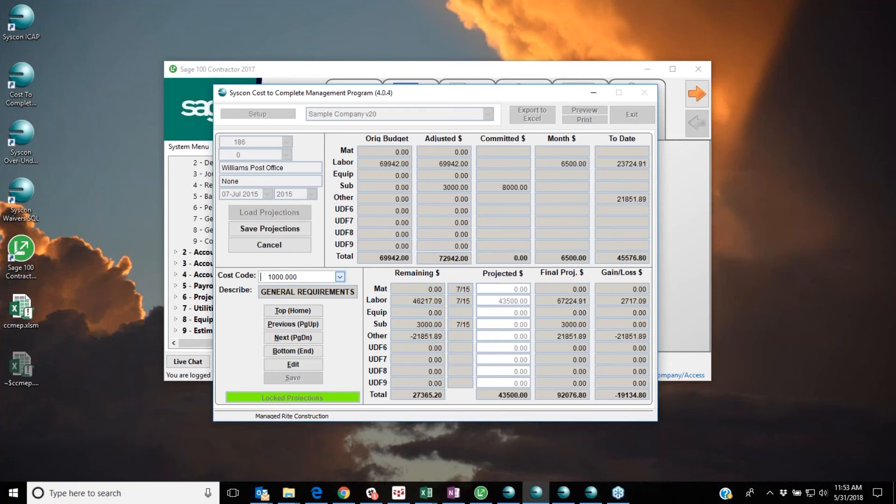
pyautogui.click(273, 278)
pyautogui.moveTo(273, 278); pyautogui.dragTo(301, 277)
pyautogui.click(309, 364)
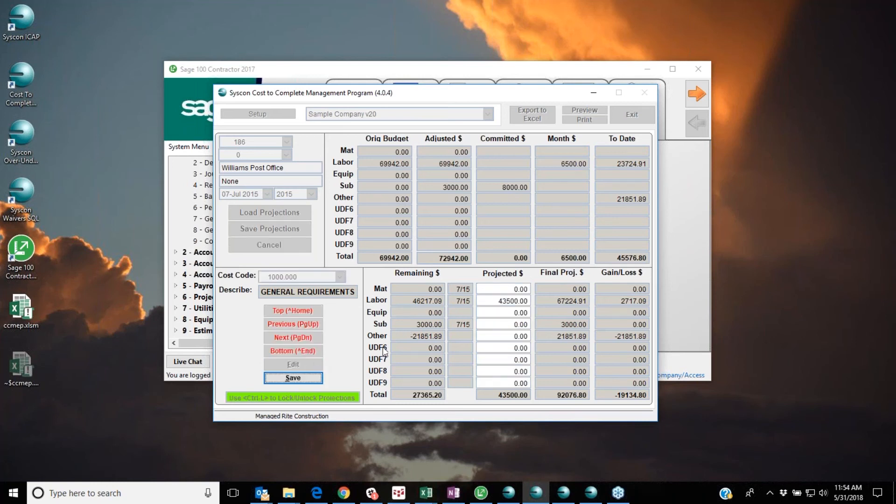
# Set the projected Mat cost to 500 and the projected Sub cost to 8000 for General Requirements, and save the projections.
pyautogui.click(501, 290)
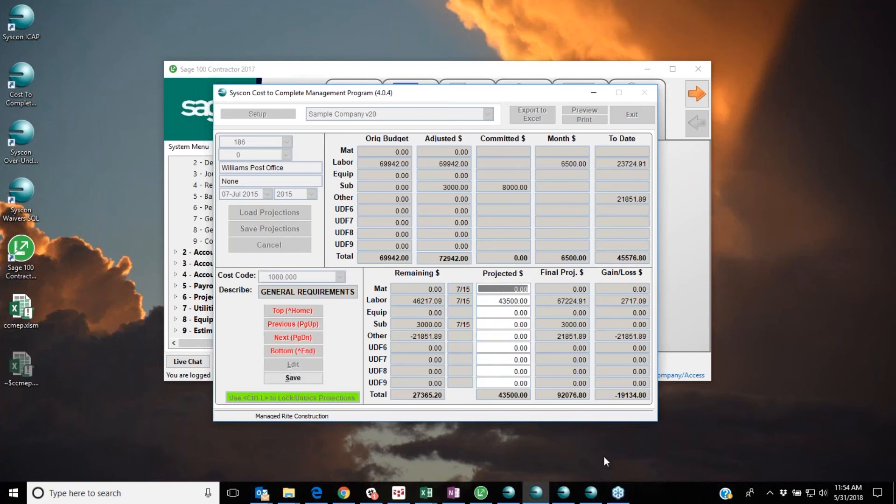
pyautogui.write('500')
pyautogui.press('Tab')
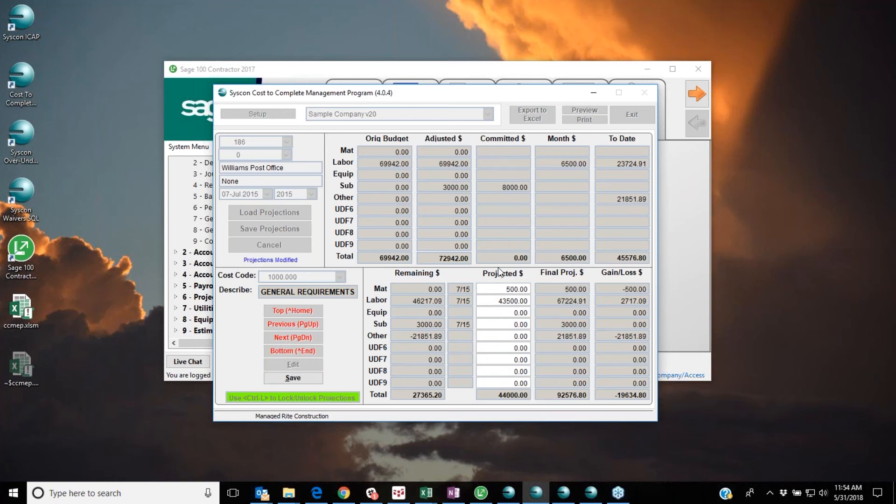
pyautogui.write('8000')
pyautogui.press('Tab')
pyautogui.click(299, 378)
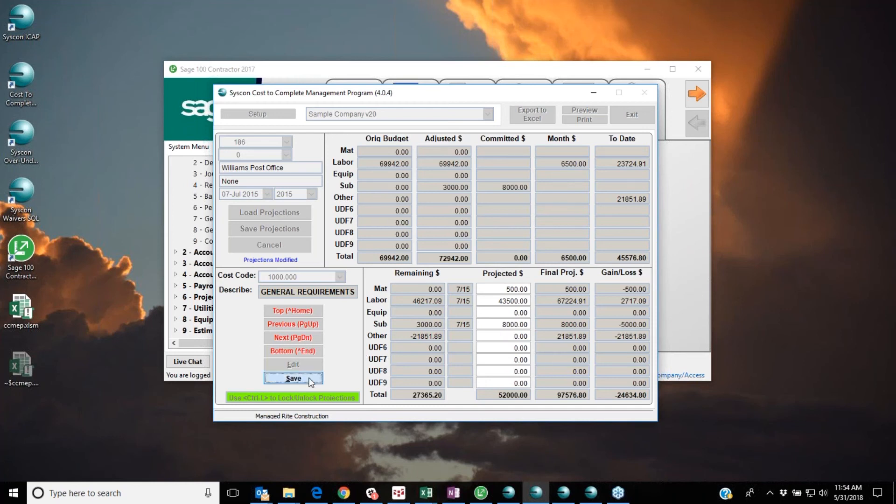
pyautogui.click(271, 232)
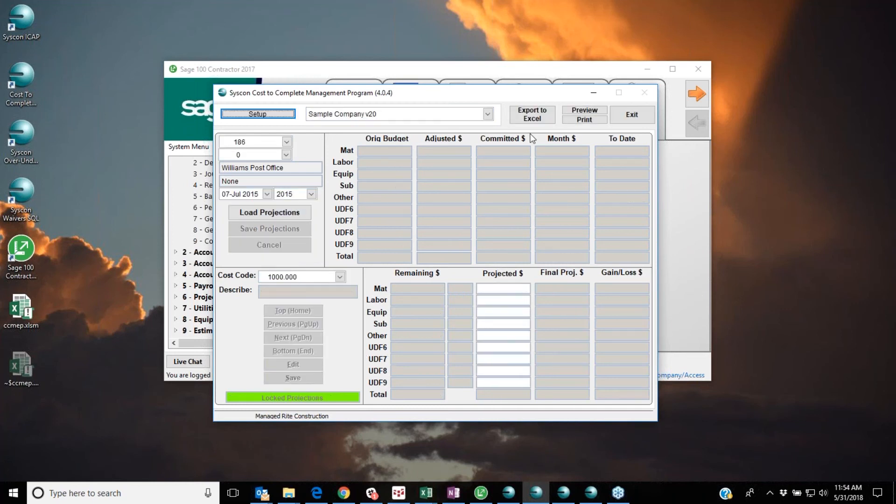
# Preview the 07-Jul 2015 Monthly Cost to Complete Report for job 186 and close the preview.
pyautogui.click(585, 114)
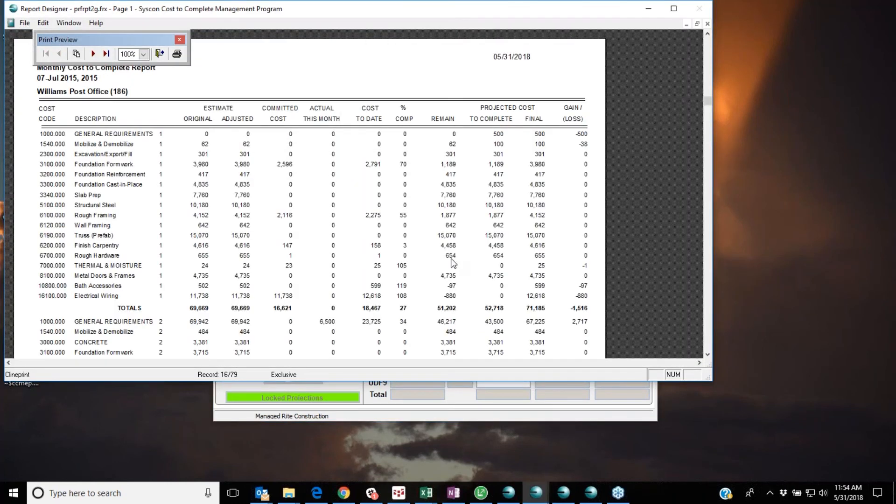
pyautogui.click(160, 54)
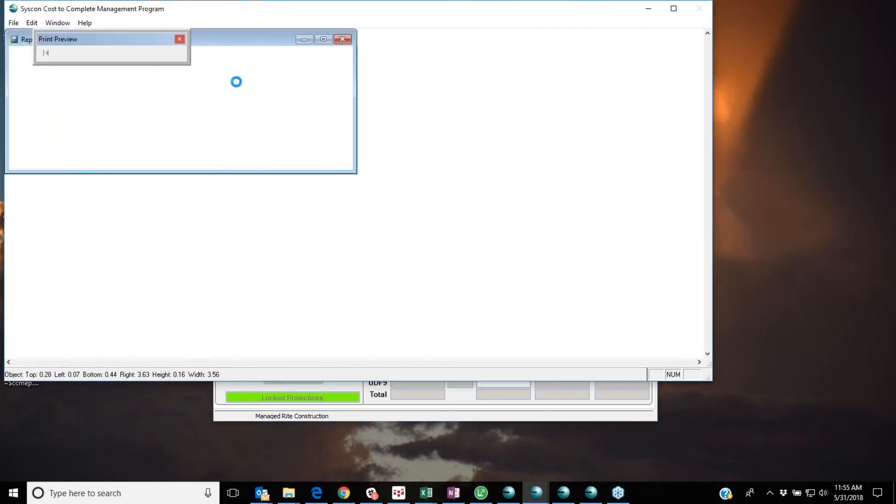
pyautogui.click(160, 53)
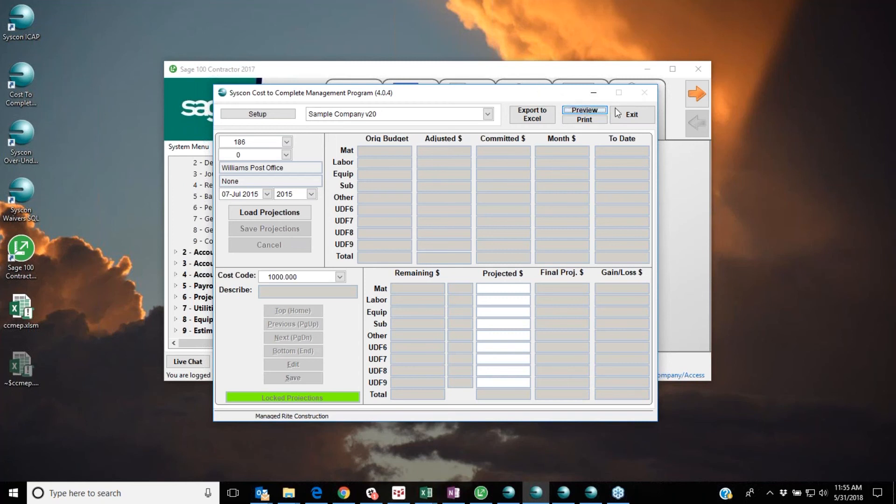
# Minimize the Cost to Complete program and switch to the Syscon Overhead Costs Allocation program.
pyautogui.click(594, 93)
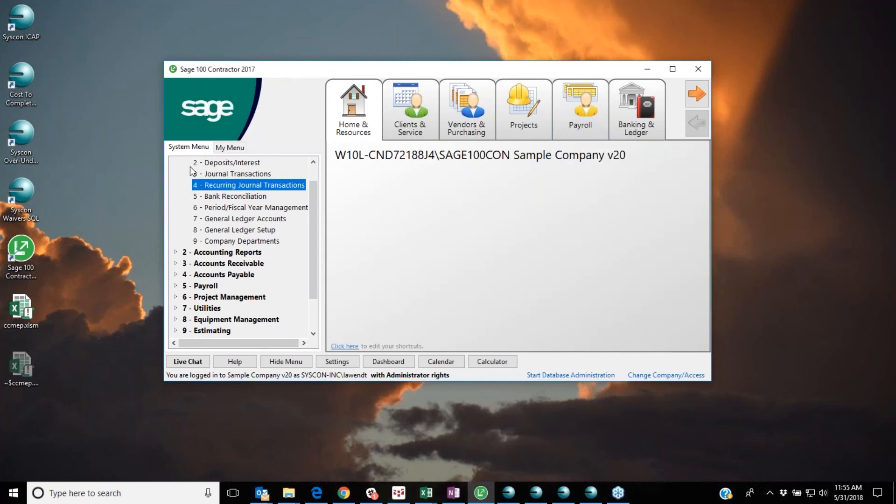
pyautogui.click(30, 21)
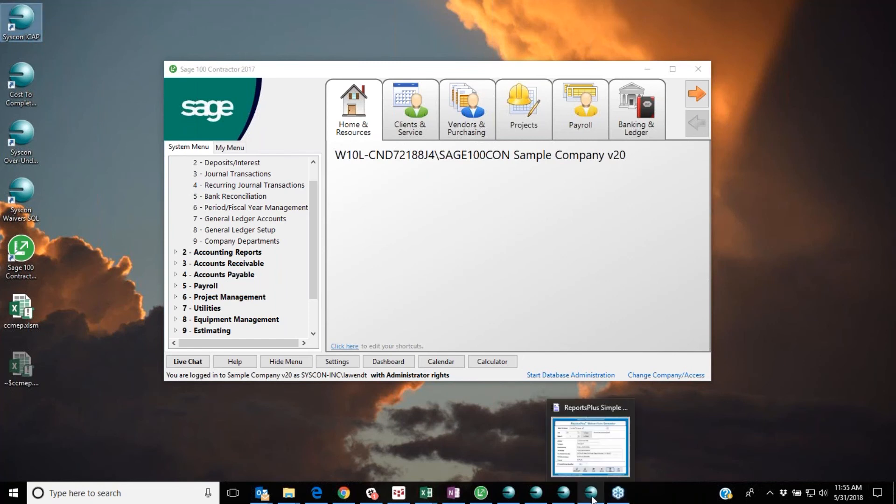
pyautogui.moveTo(552, 500)
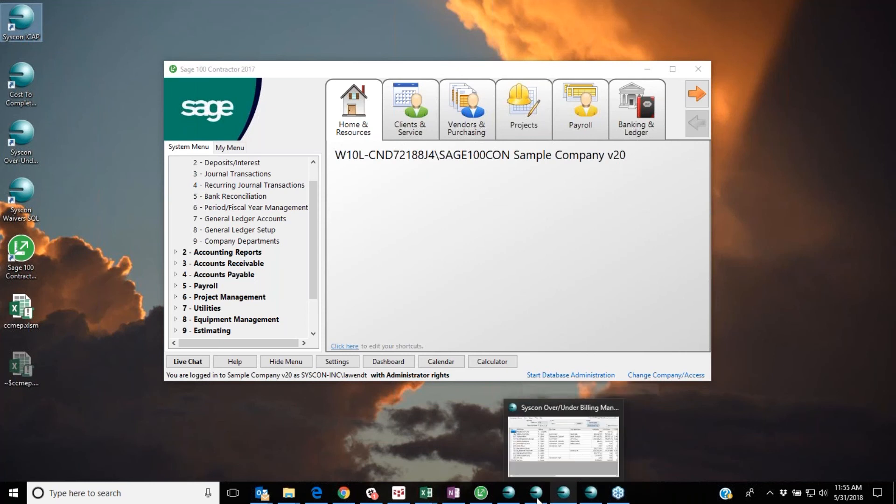
pyautogui.click(517, 500)
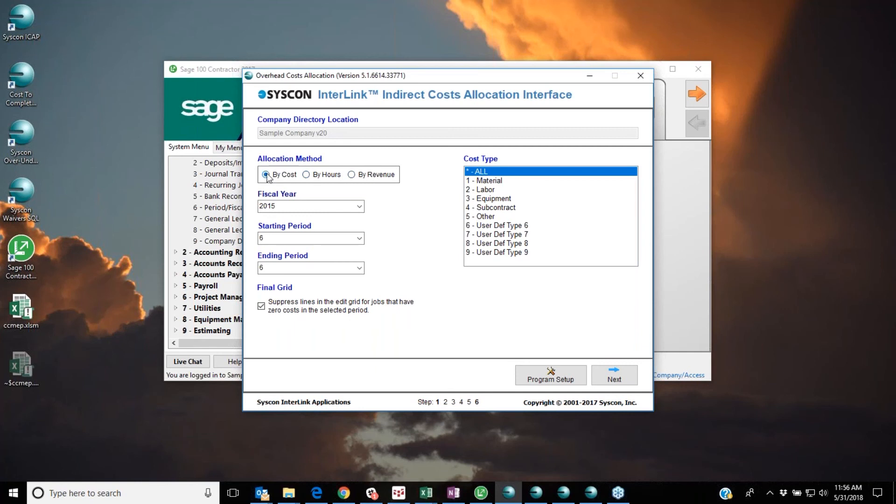
# Keep the By Cost allocation settings, all job filters and the shop expense defaults, and advance to the overhead expense accounts.
pyautogui.click(268, 204)
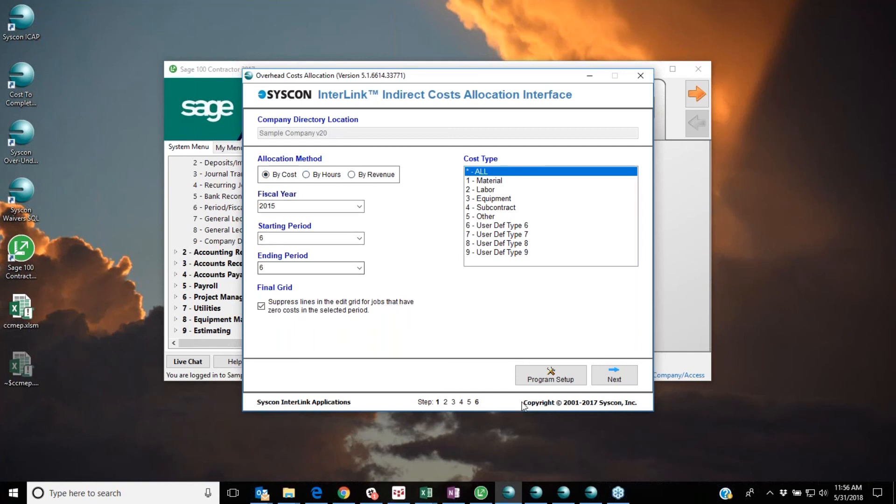
pyautogui.click(633, 380)
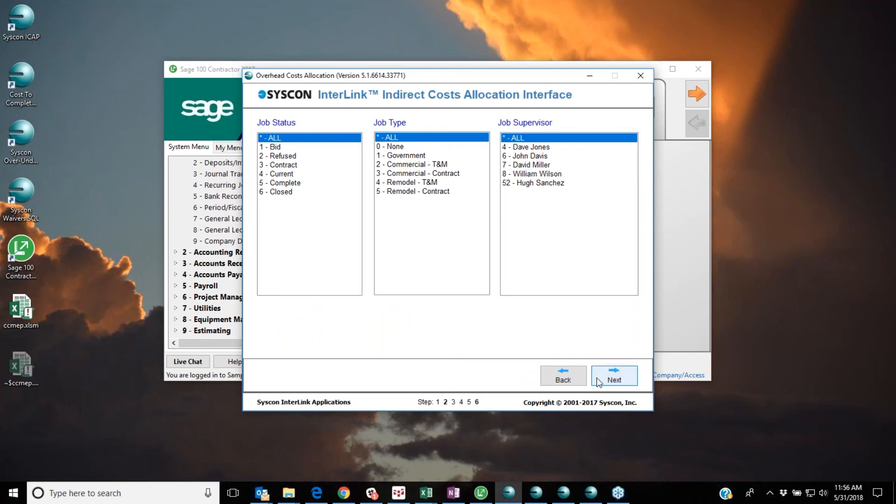
pyautogui.click(624, 377)
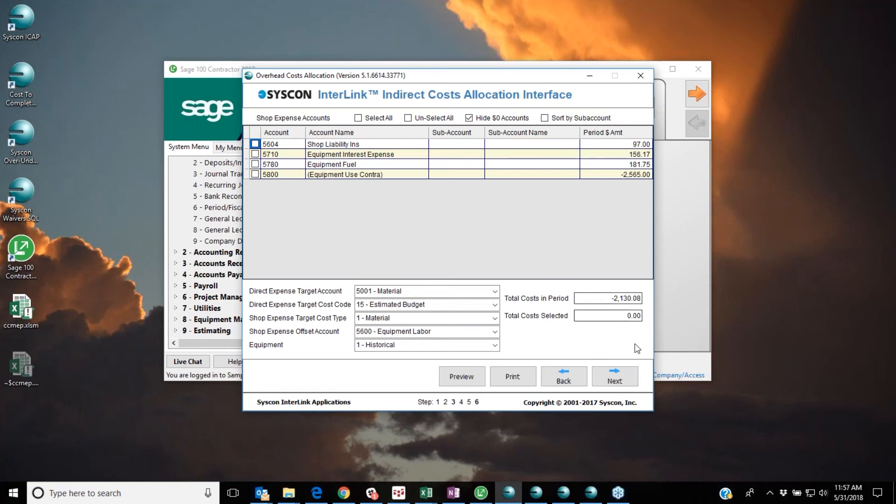
pyautogui.click(616, 376)
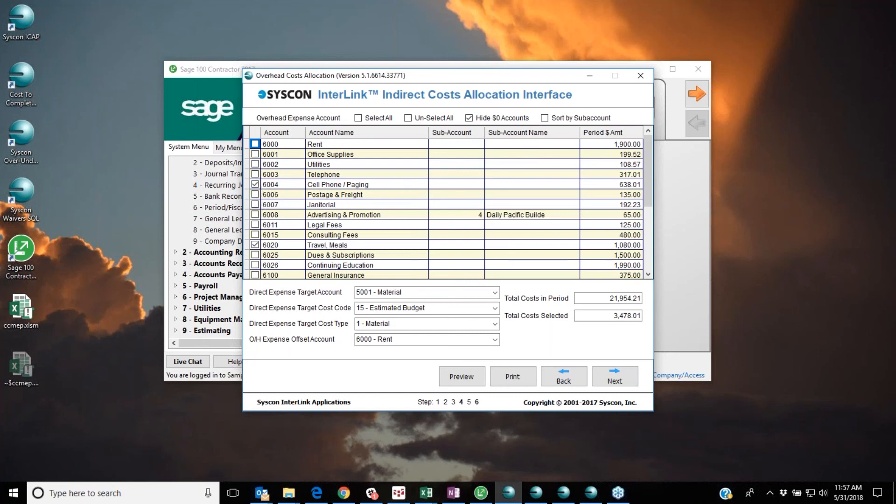
# Exclude account 6004 Cell Phone / Paging to check its effect on Total Costs Selected, and include it again.
pyautogui.click(255, 185)
pyautogui.moveTo(612, 316); pyautogui.dragTo(639, 318)
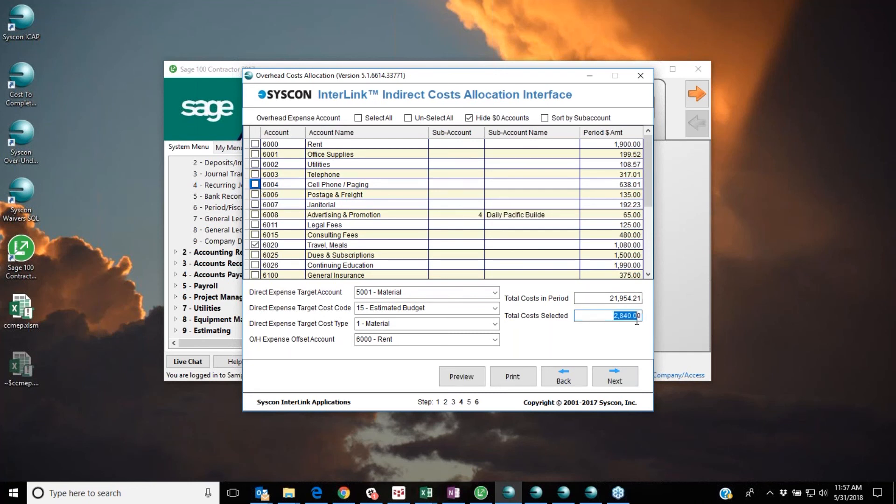
pyautogui.click(255, 185)
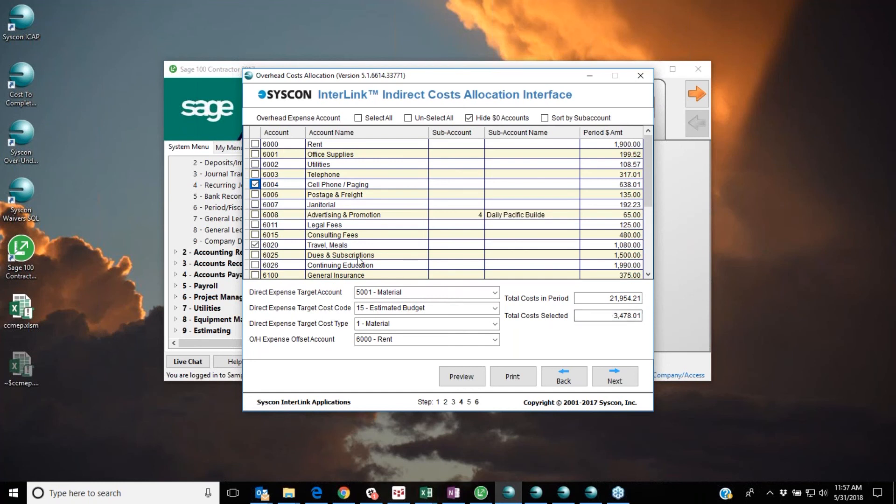
# Set the direct expense target account to 5006 - Indirect Cost Allocation, cost code to 1010 - Indirect Costs (Allocated) and cost type to 5 - Other.
pyautogui.scroll(-1, 344, 245)
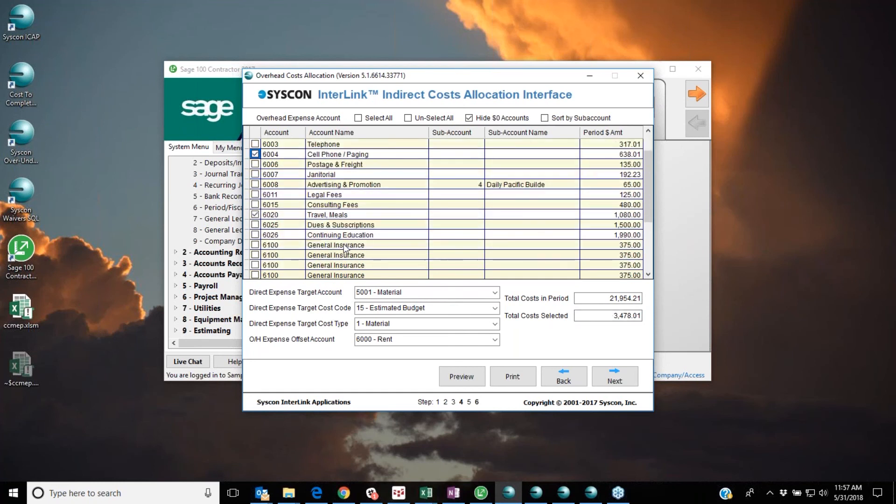
pyautogui.scroll(-1, 330, 219)
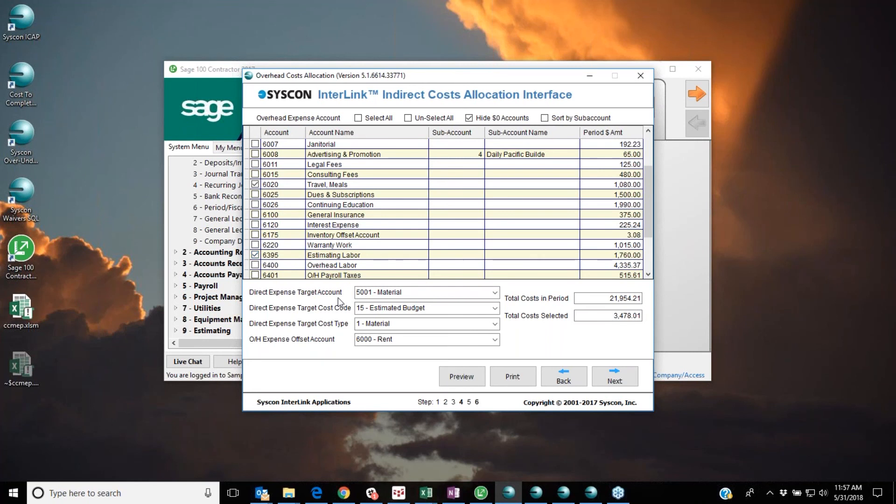
pyautogui.click(418, 292)
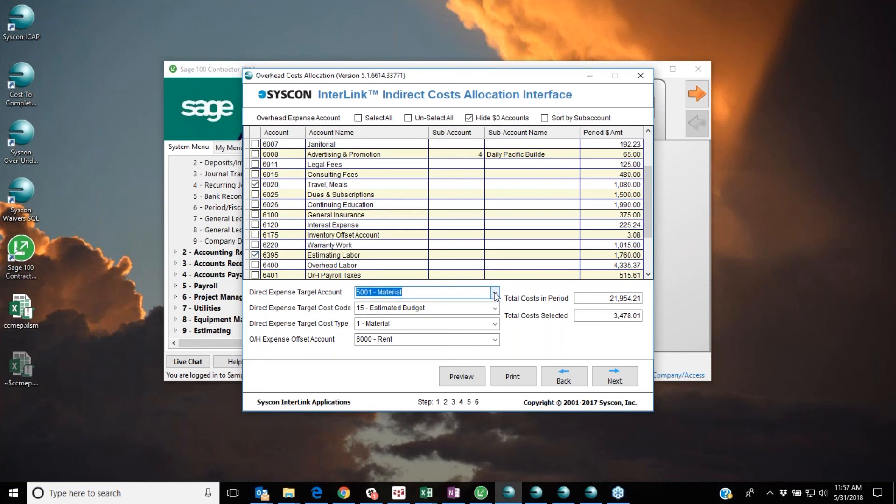
pyautogui.click(494, 293)
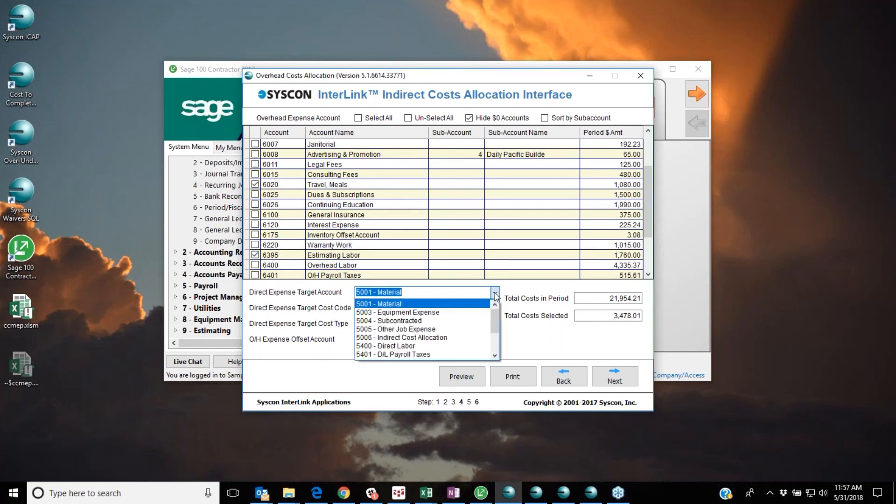
pyautogui.click(456, 337)
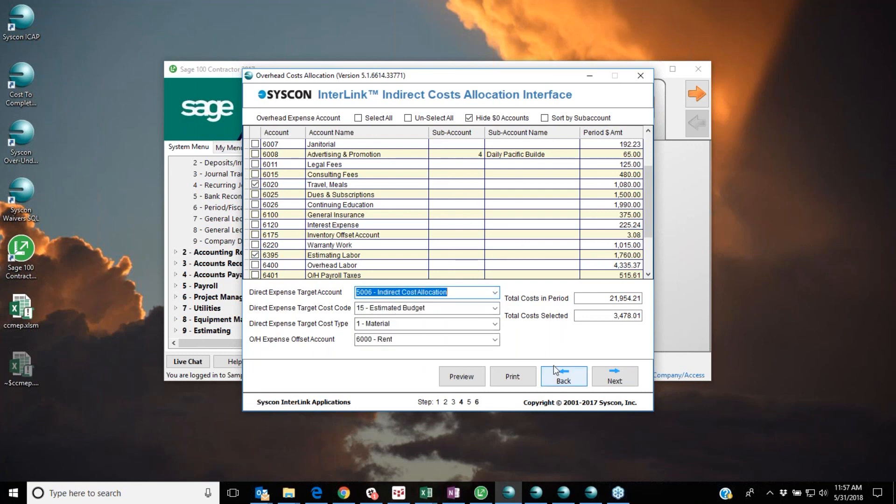
pyautogui.click(495, 308)
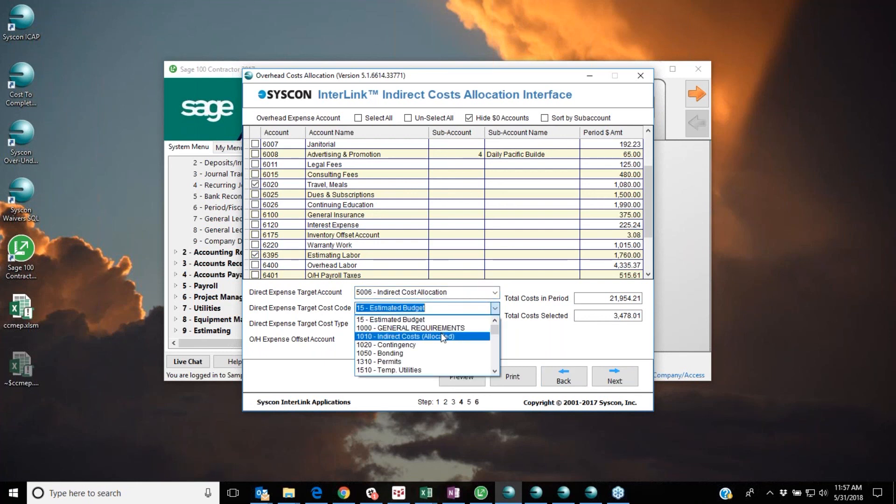
pyautogui.click(451, 334)
pyautogui.click(495, 323)
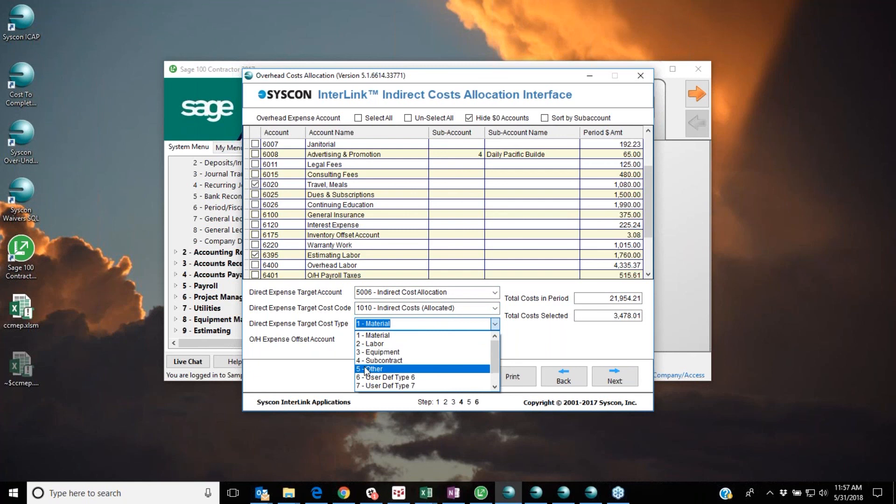
pyautogui.click(481, 371)
# Set the O/H expense offset account to 6900 - Indirect OH Costs and continue to the job allocation grid.
pyautogui.click(495, 339)
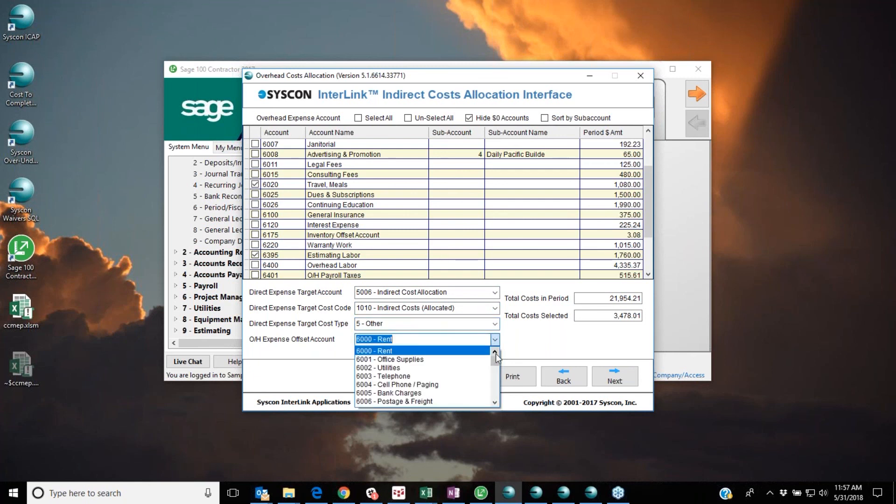
pyautogui.moveTo(497, 357); pyautogui.dragTo(502, 396)
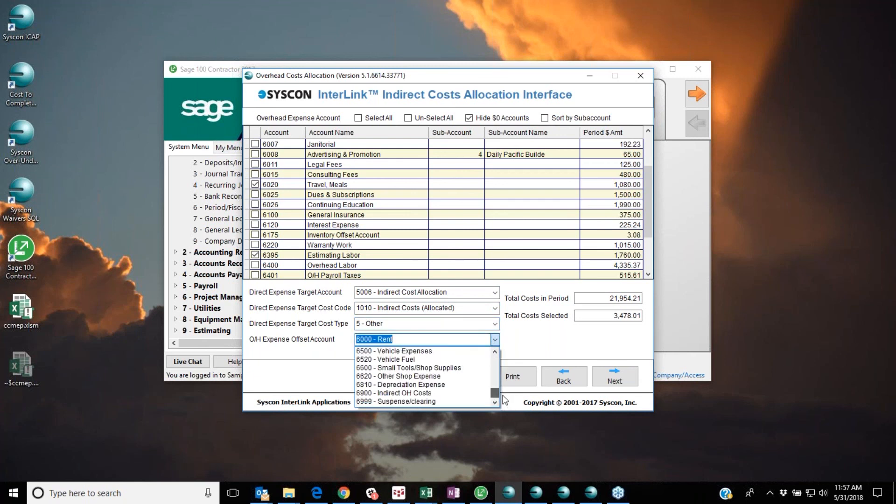
pyautogui.click(473, 393)
pyautogui.click(616, 373)
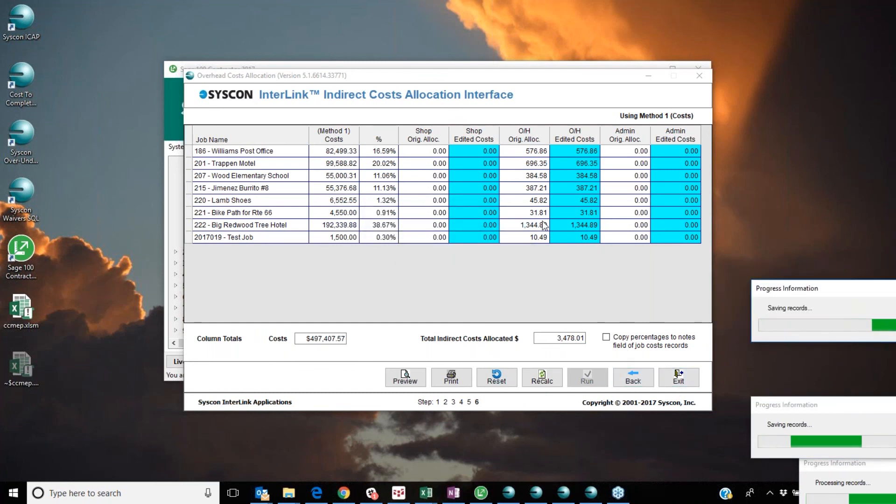
# Set the O/H Edited Costs of jobs 220 Lamb Shoes and 221 Bike Path for Rte 66 to 0 and recalculate the allocation.
pyautogui.moveTo(461, 82); pyautogui.dragTo(420, 95)
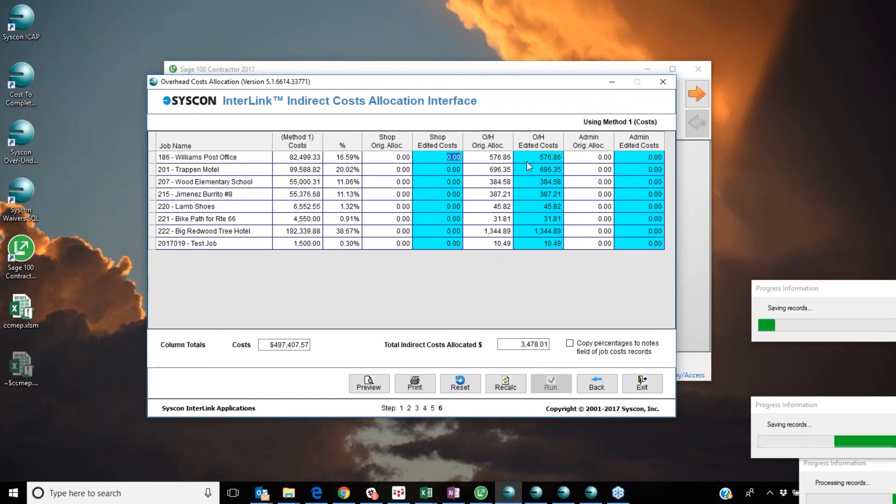
pyautogui.click(540, 206)
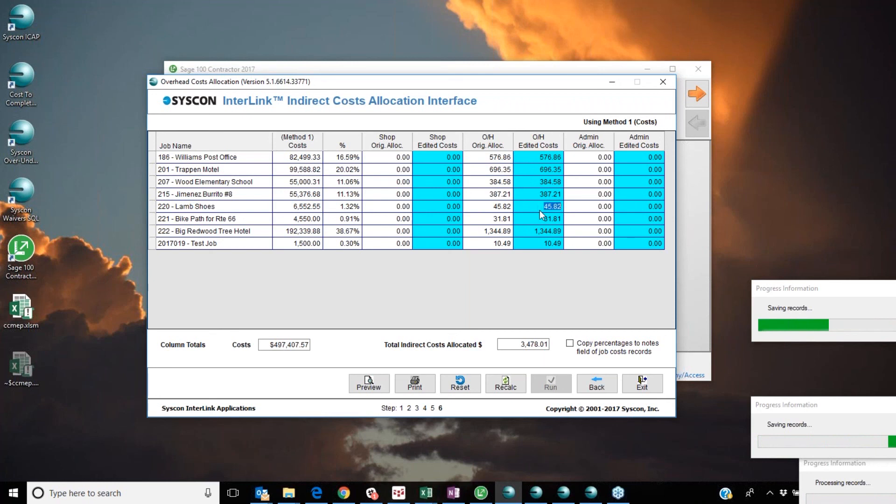
pyautogui.write('0')
pyautogui.press('Return')
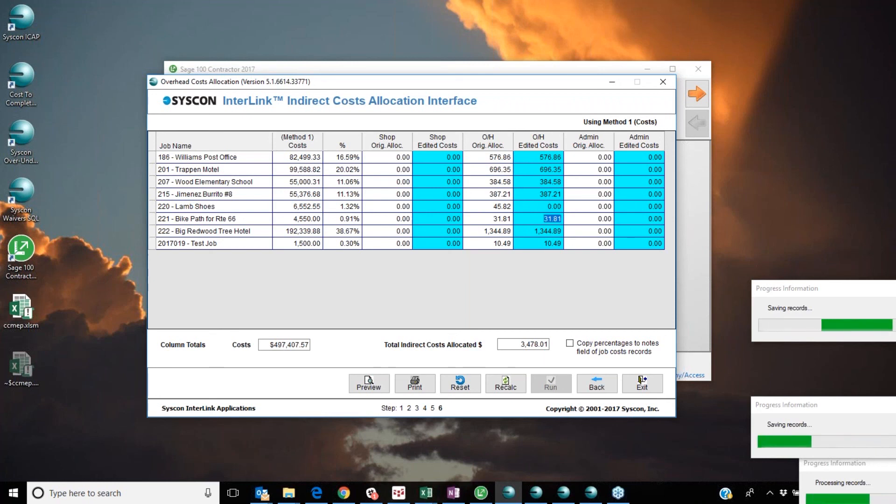
pyautogui.write('0')
pyautogui.press('Return')
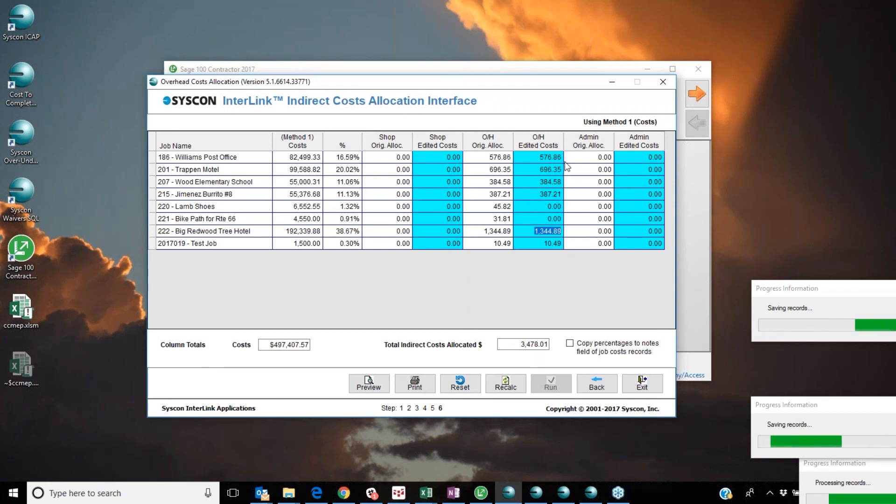
pyautogui.click(506, 384)
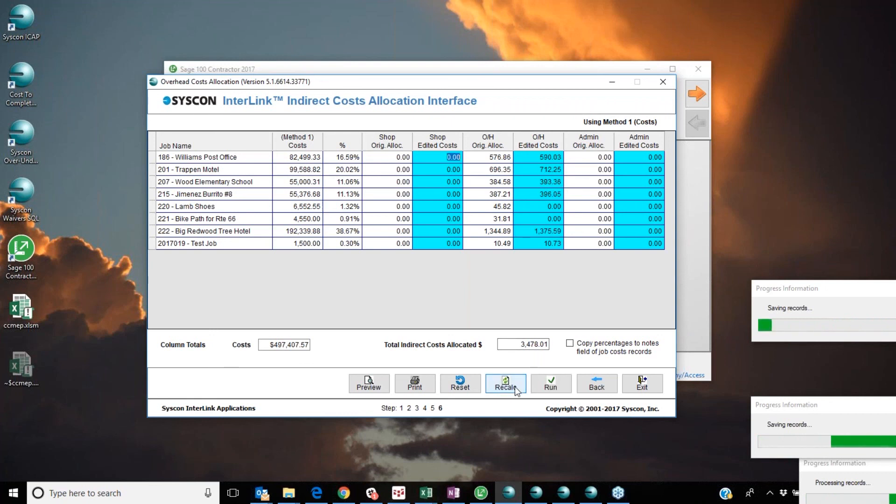
pyautogui.moveTo(521, 347); pyautogui.dragTo(552, 358)
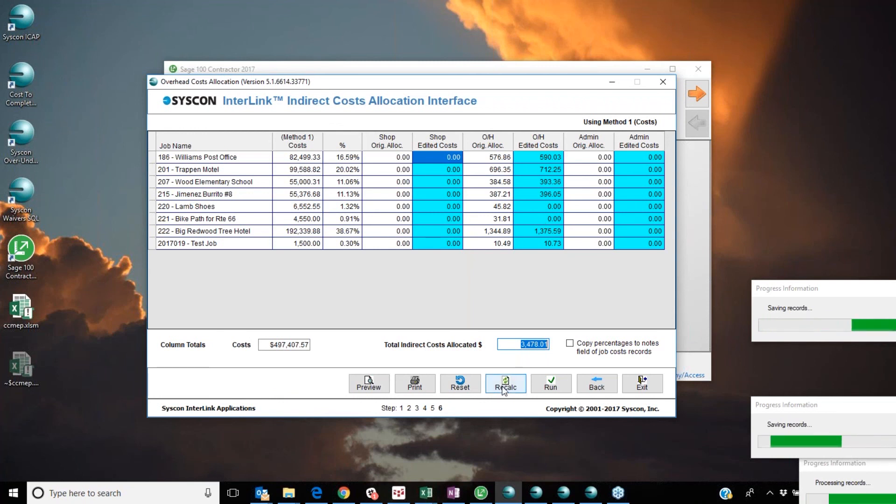
# Run the indirect cost allocation for the edited job grid, acknowledge its completion and close the allocation interface.
pyautogui.click(549, 388)
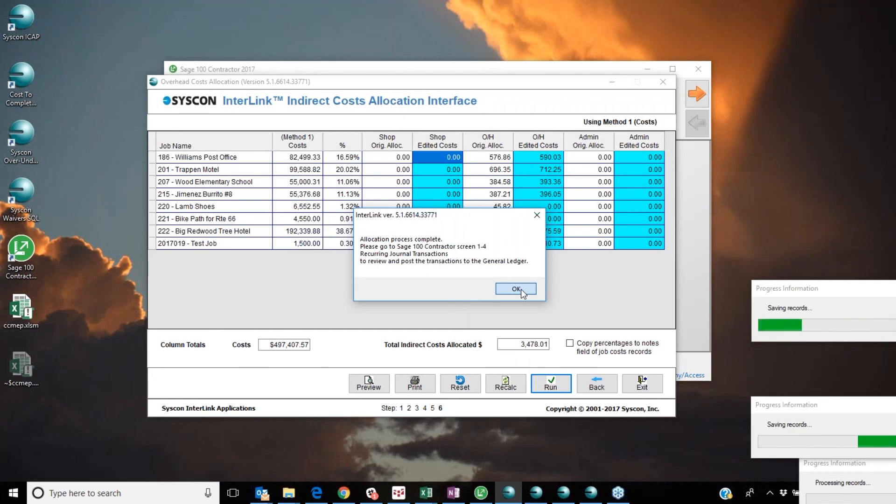
pyautogui.click(521, 291)
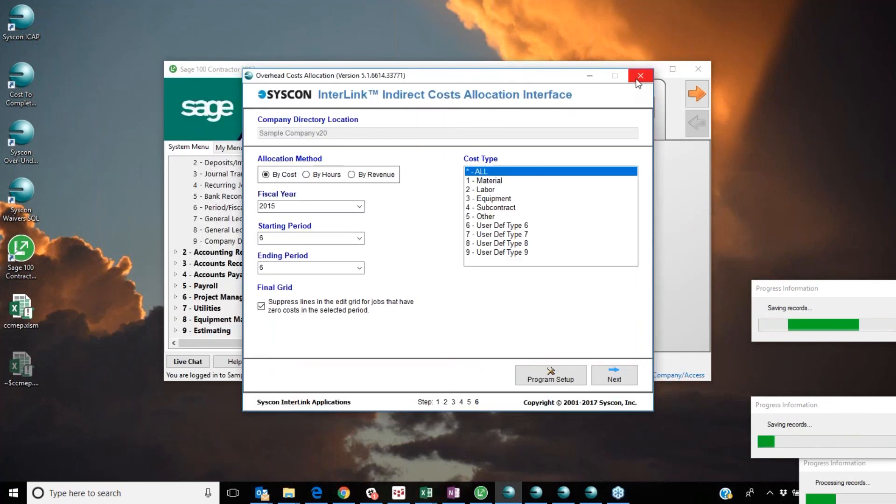
pyautogui.click(639, 76)
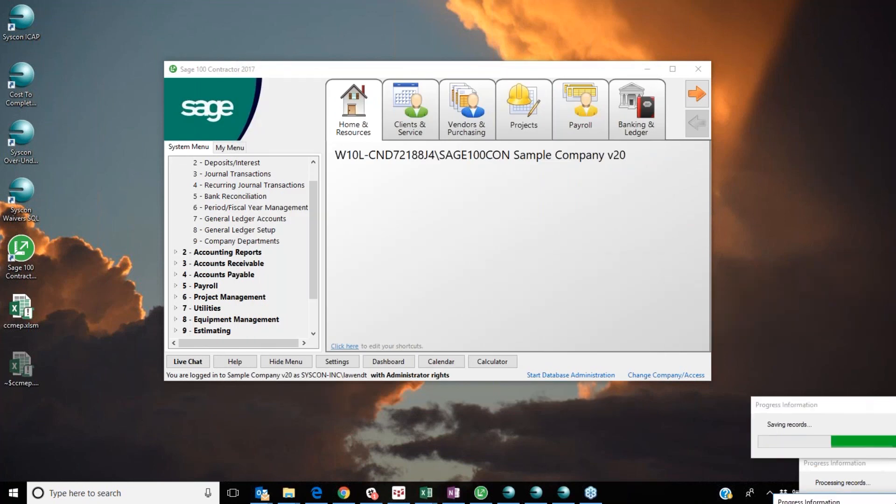
# Switch to Sage 100 Contractor and open the P6 Indirect entry in 1-4 Recurring Journal Transactions.
pyautogui.click(484, 499)
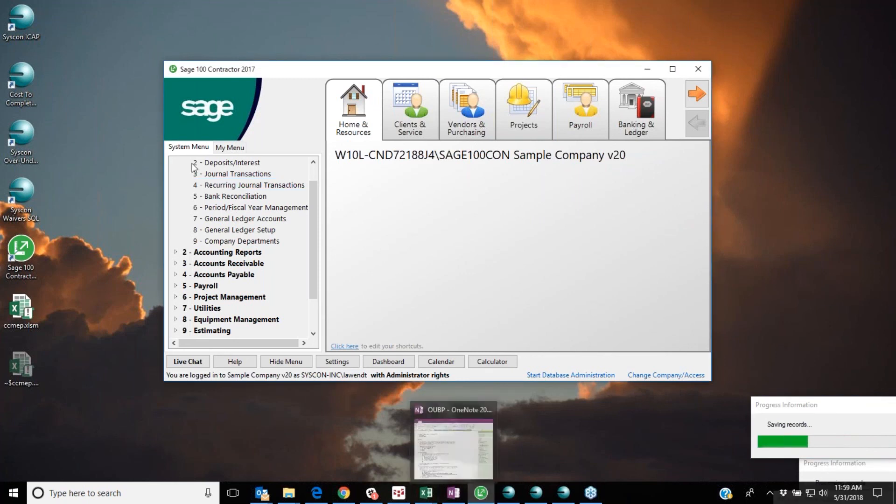
pyautogui.doubleClick(212, 185)
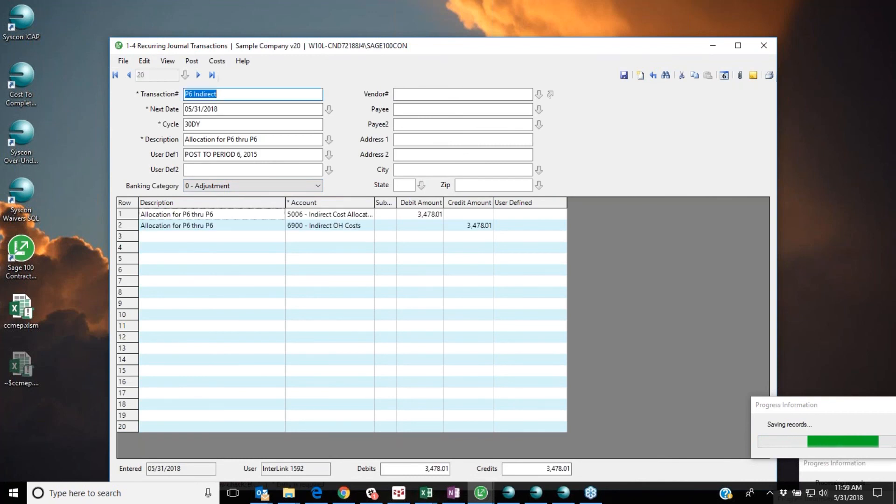
pyautogui.moveTo(396, 47); pyautogui.dragTo(399, 29)
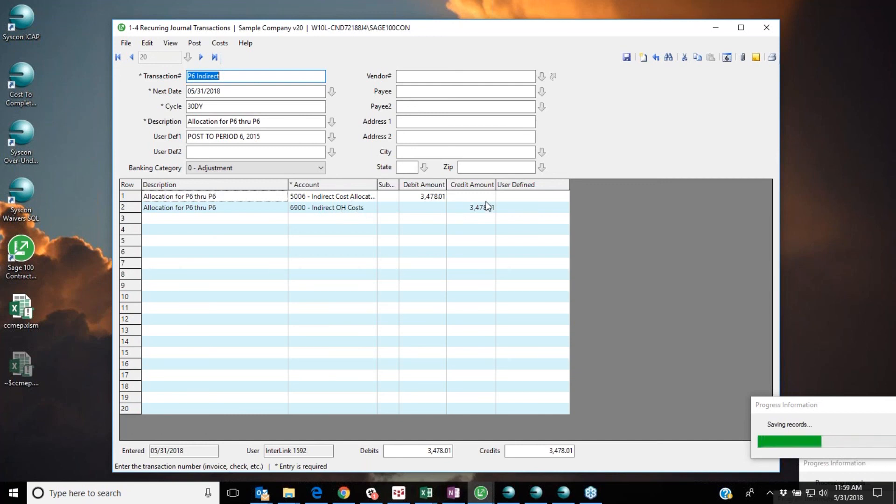
# Review the job costs attached to the P6 Indirect recurring transaction and close them.
pyautogui.click(220, 46)
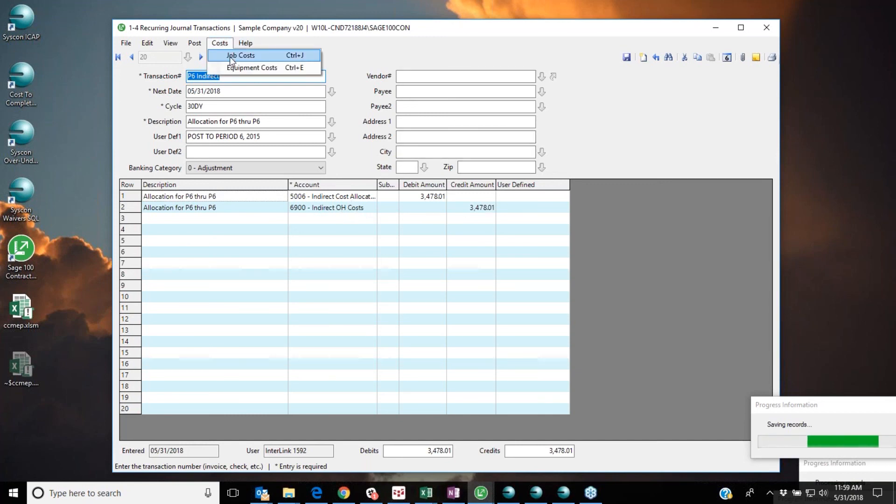
pyautogui.click(236, 56)
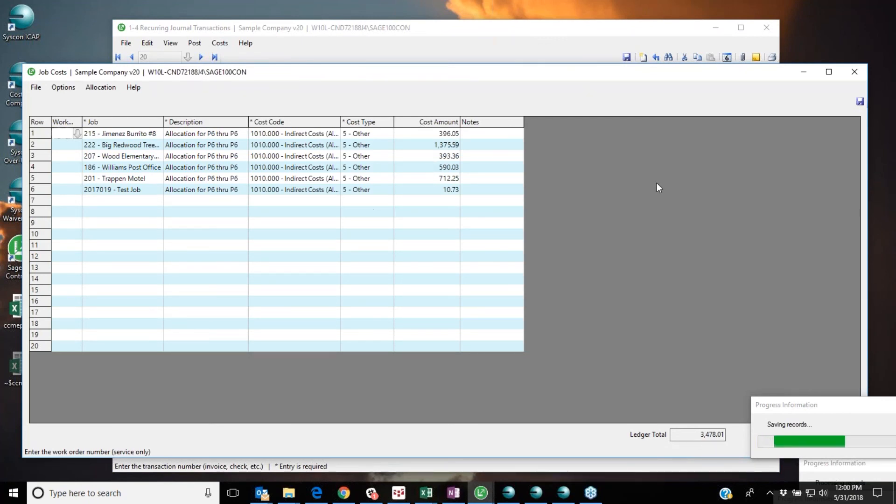
pyautogui.click(862, 72)
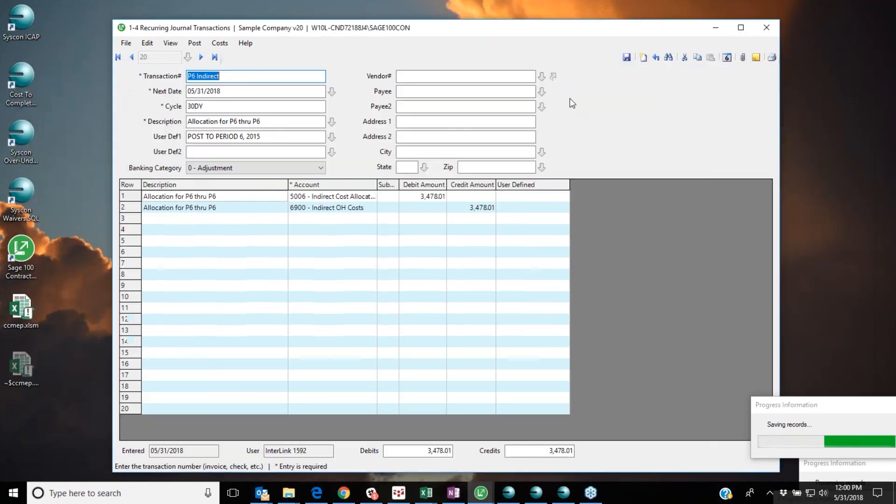
# Save, recall and post only the P6 Indirect transaction, accepting the posting-period and missing-budget reminders, and close Recurring Journal Transactions.
pyautogui.click(627, 57)
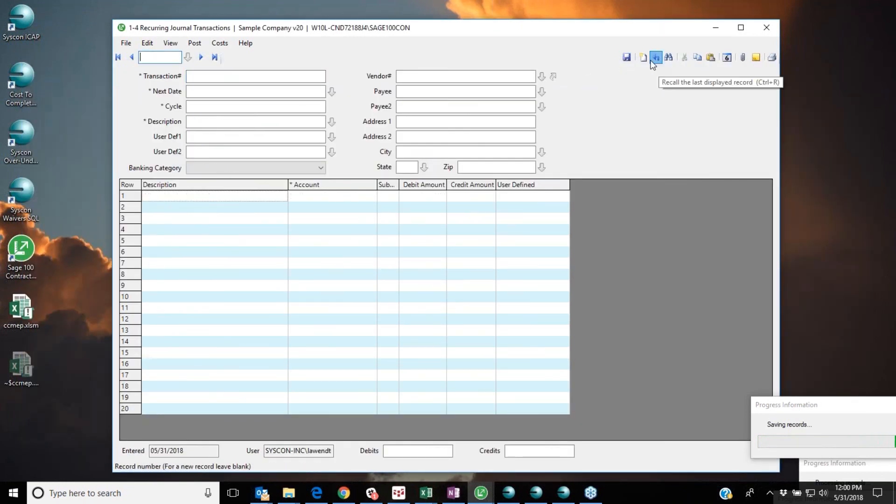
pyautogui.click(656, 58)
pyautogui.click(201, 43)
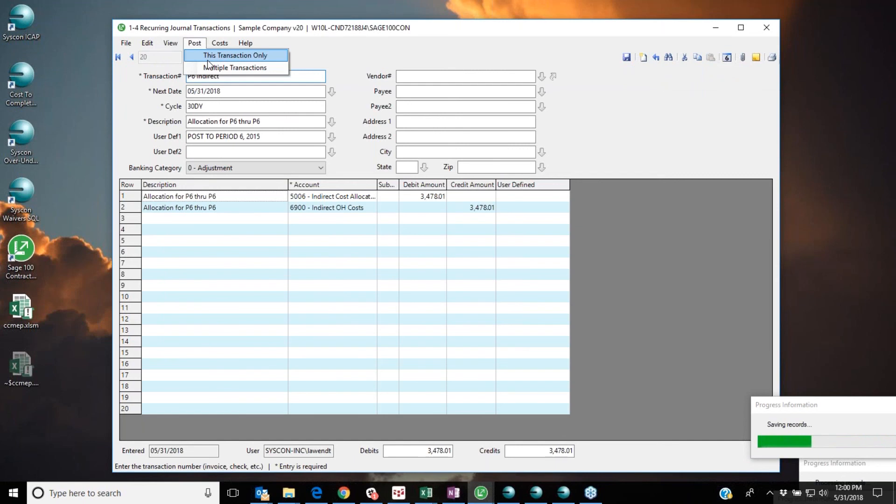
pyautogui.click(234, 55)
pyautogui.click(477, 290)
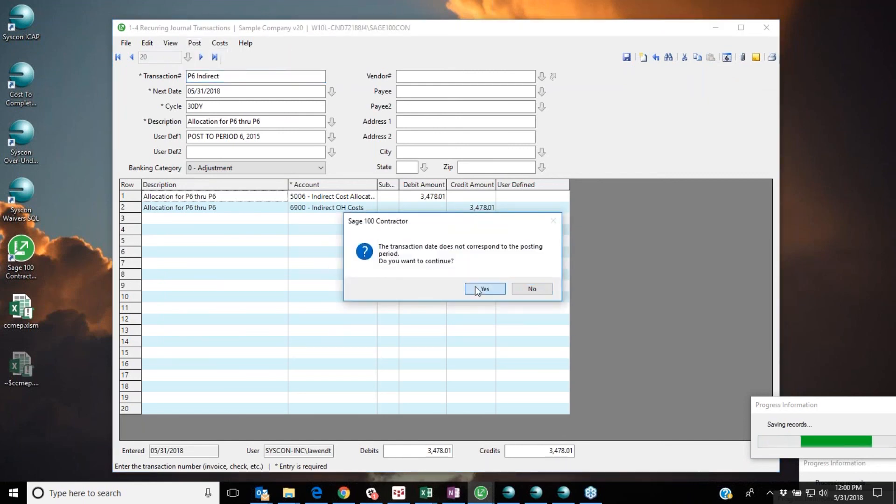
pyautogui.click(507, 296)
pyautogui.click(503, 297)
pyautogui.click(502, 299)
pyautogui.click(503, 299)
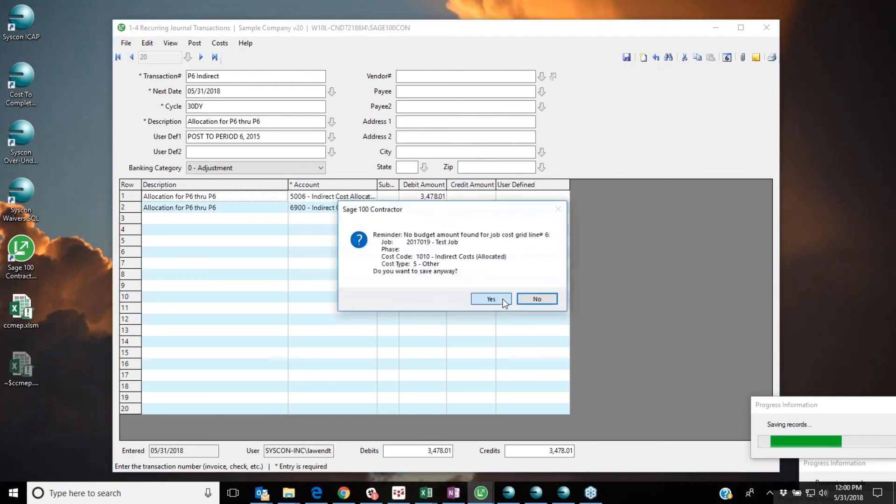
pyautogui.click(503, 299)
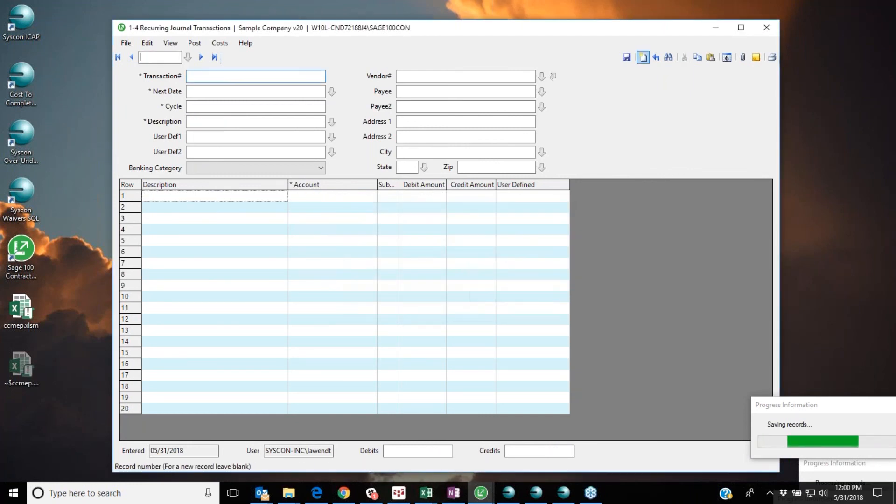
pyautogui.click(773, 28)
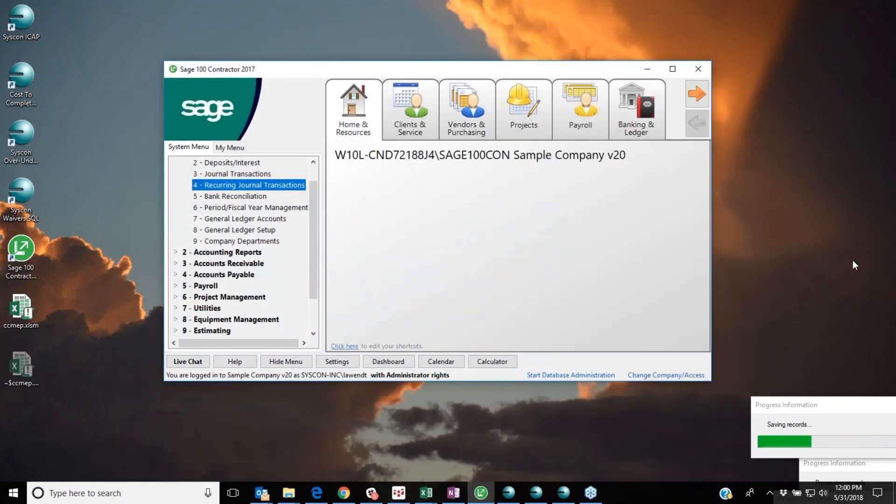